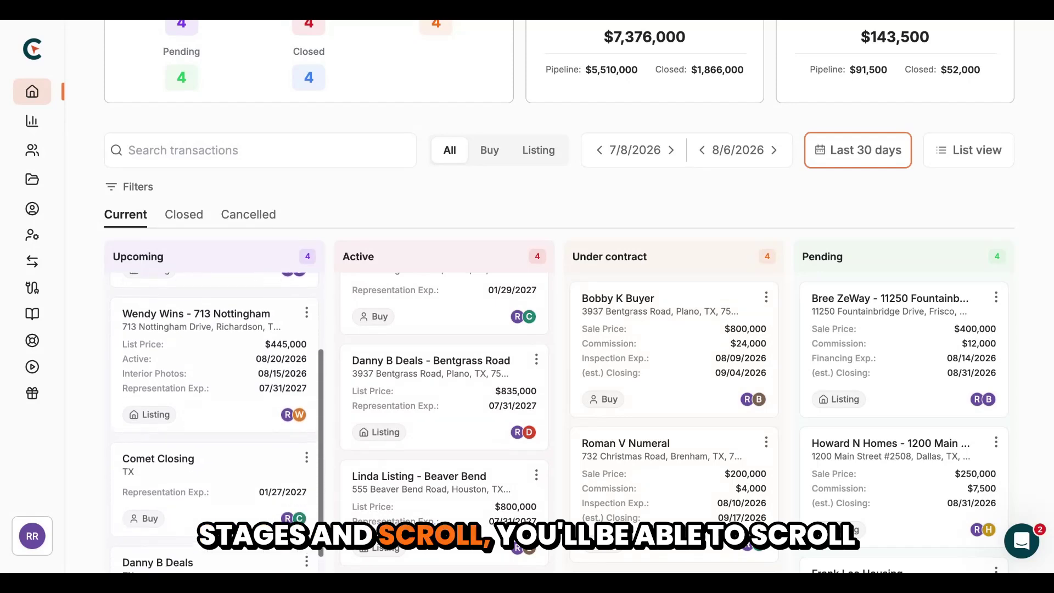
{"action": "scroll", "coordinate": [444, 417], "scroll_direction": "down", "scroll_amount": 2}
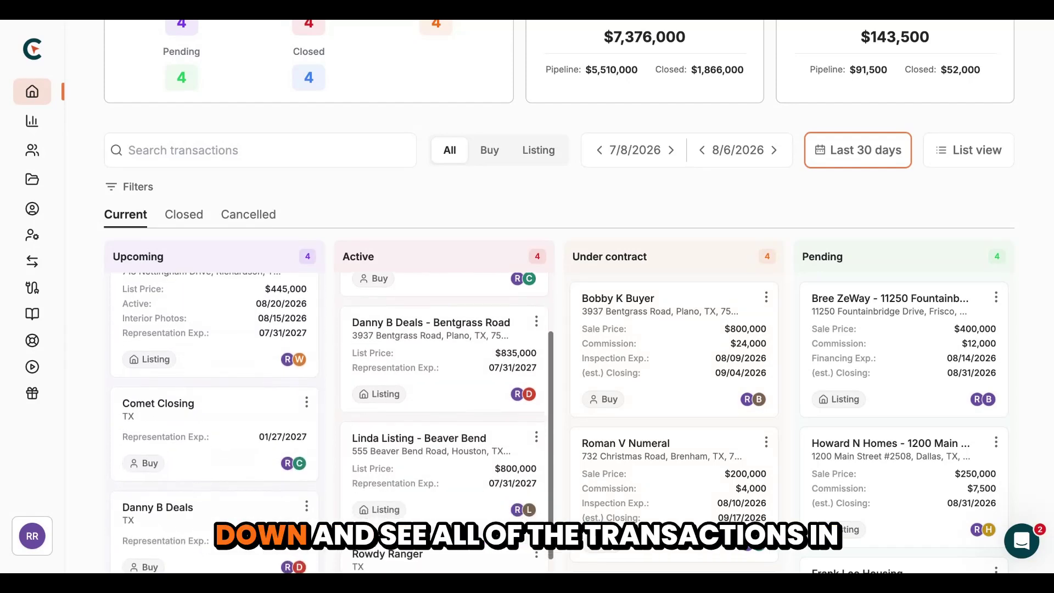
{"action": "scroll", "coordinate": [674, 417], "scroll_direction": "down", "scroll_amount": 3}
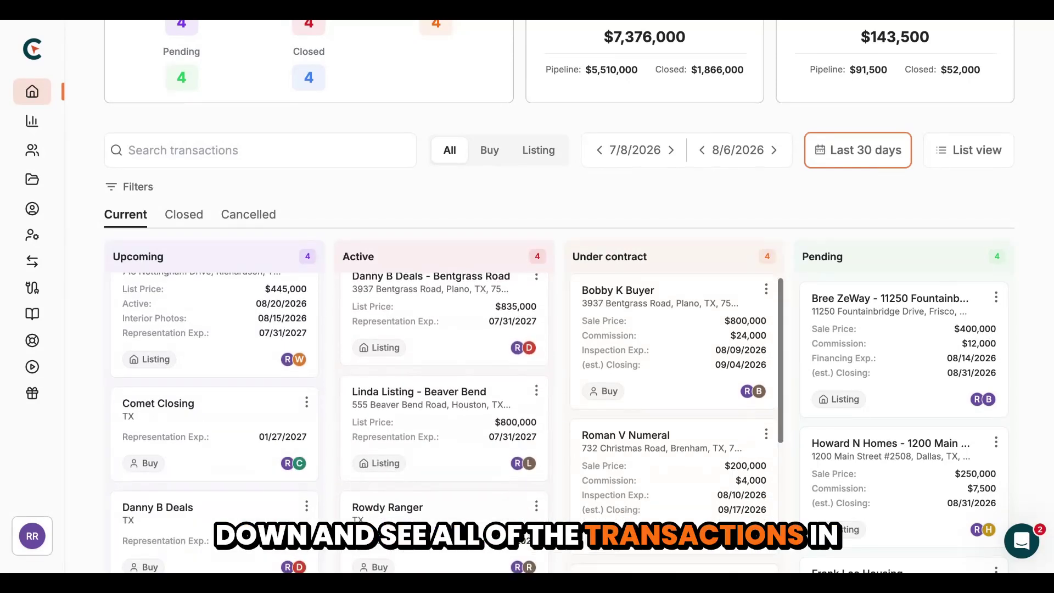
{"action": "scroll", "coordinate": [674, 417], "scroll_direction": "up", "scroll_amount": 3}
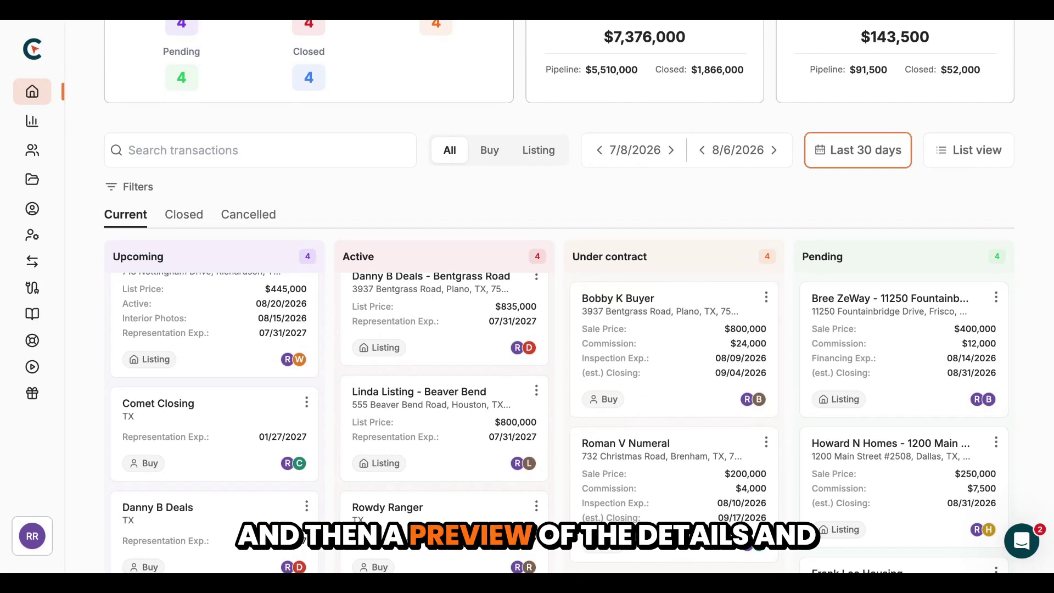
{"action": "scroll", "coordinate": [214, 417], "scroll_direction": "up", "scroll_amount": 3}
{"action": "scroll", "coordinate": [444, 417], "scroll_direction": "up", "scroll_amount": 3}
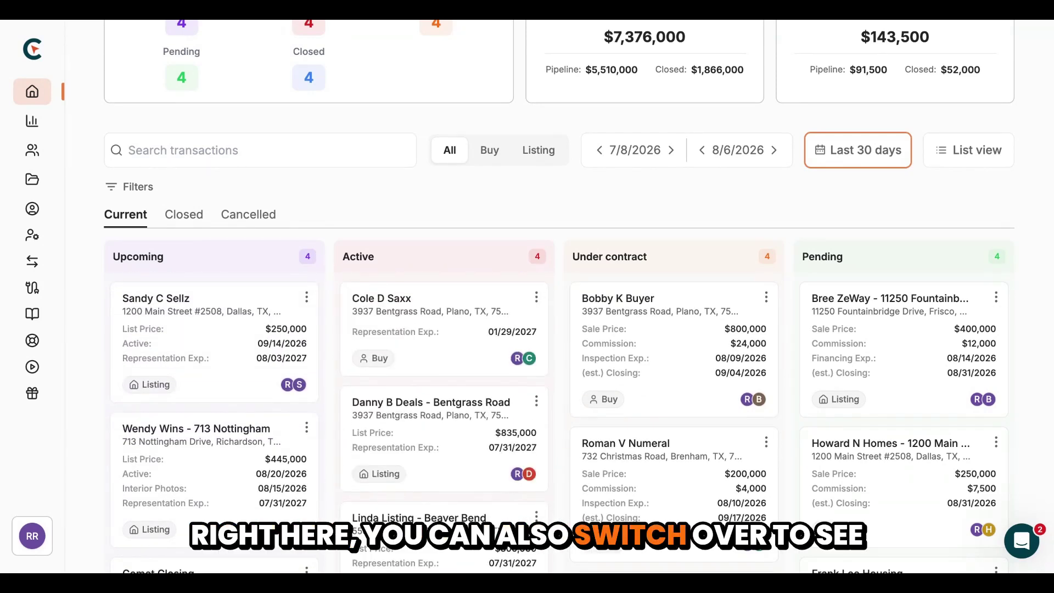
{"action": "left_click", "coordinate": [183, 214]}
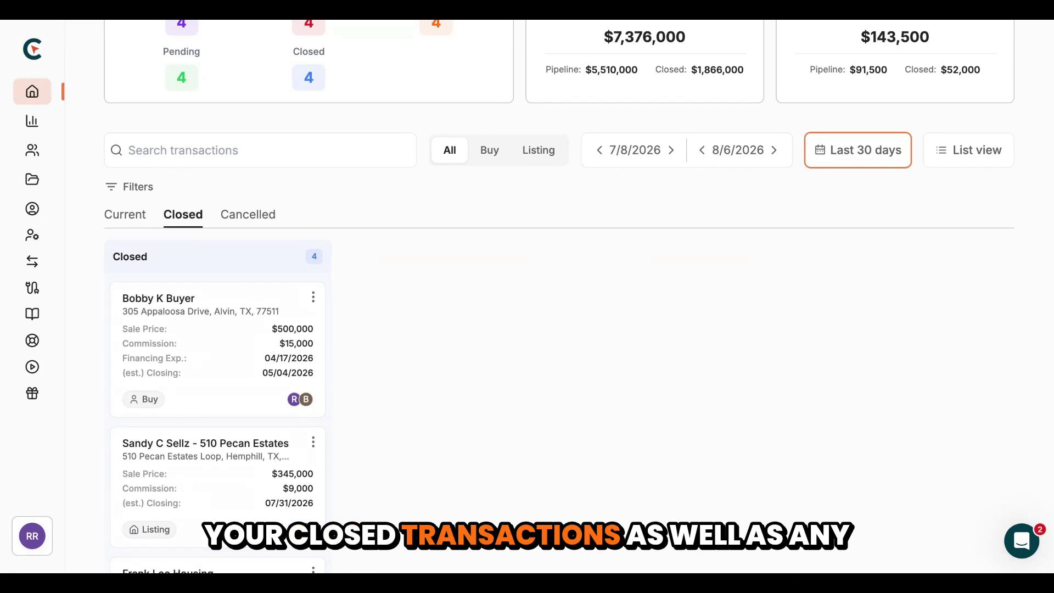
{"action": "scroll", "coordinate": [199, 370], "scroll_direction": "down", "scroll_amount": 4}
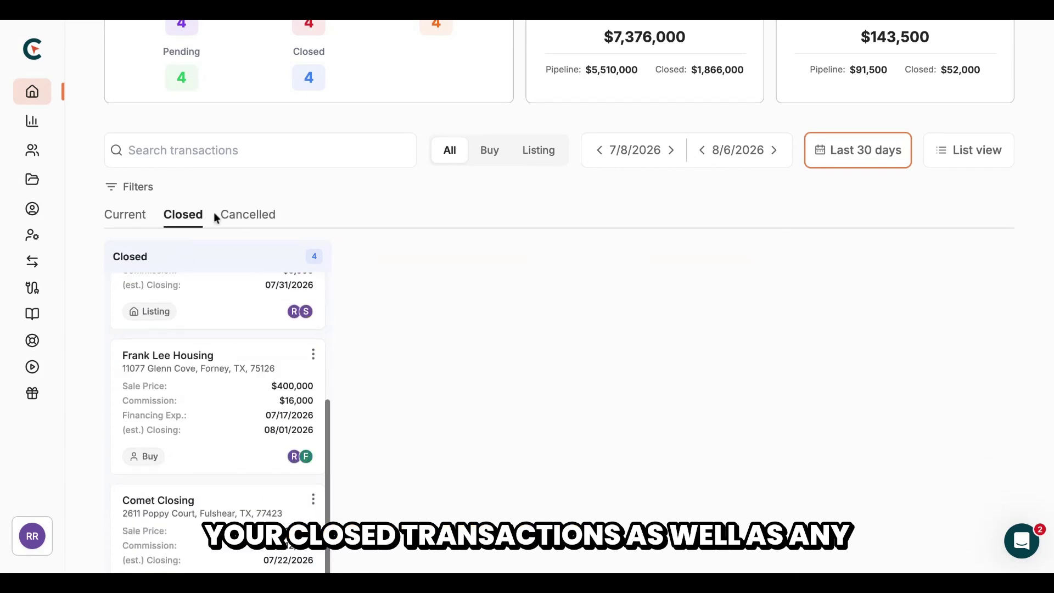
{"action": "left_click", "coordinate": [125, 215]}
{"action": "scroll", "coordinate": [364, 214], "scroll_direction": "up", "scroll_amount": 3}
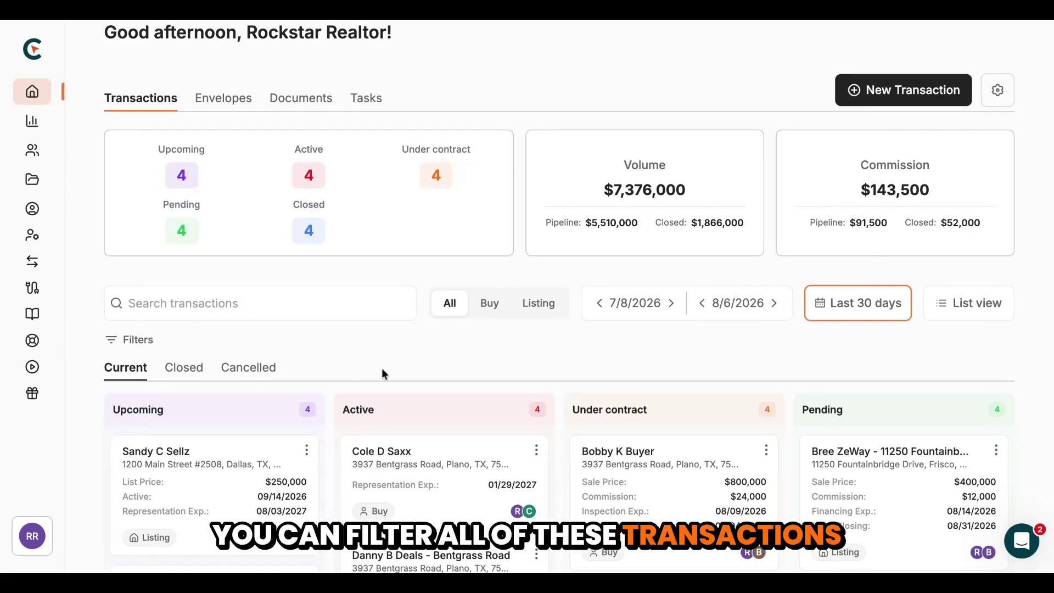
Filter the dashboard by Buy, then Listing, then back to All, and open the date range choices
{"action": "scroll", "coordinate": [381, 368], "scroll_direction": "down", "scroll_amount": 1}
{"action": "left_click", "coordinate": [481, 255]}
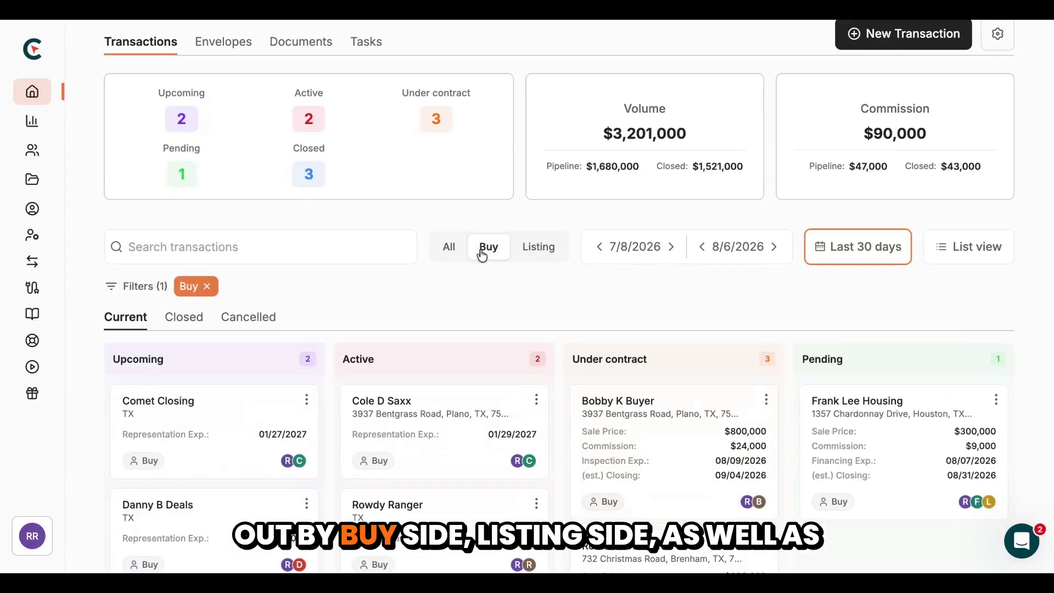
{"action": "left_click", "coordinate": [551, 247]}
{"action": "left_click", "coordinate": [448, 248]}
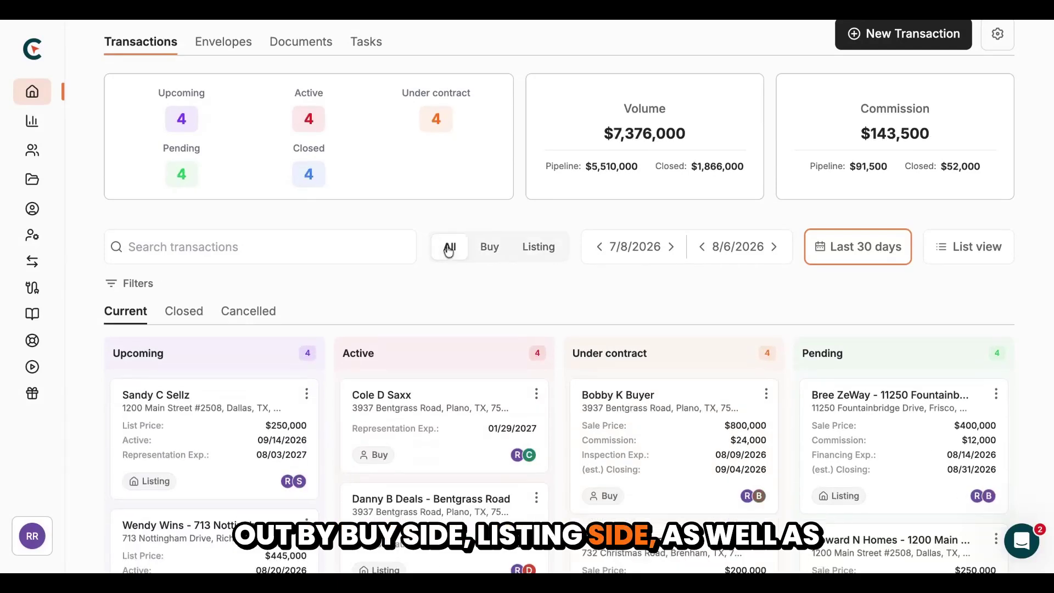
{"action": "left_click", "coordinate": [878, 254]}
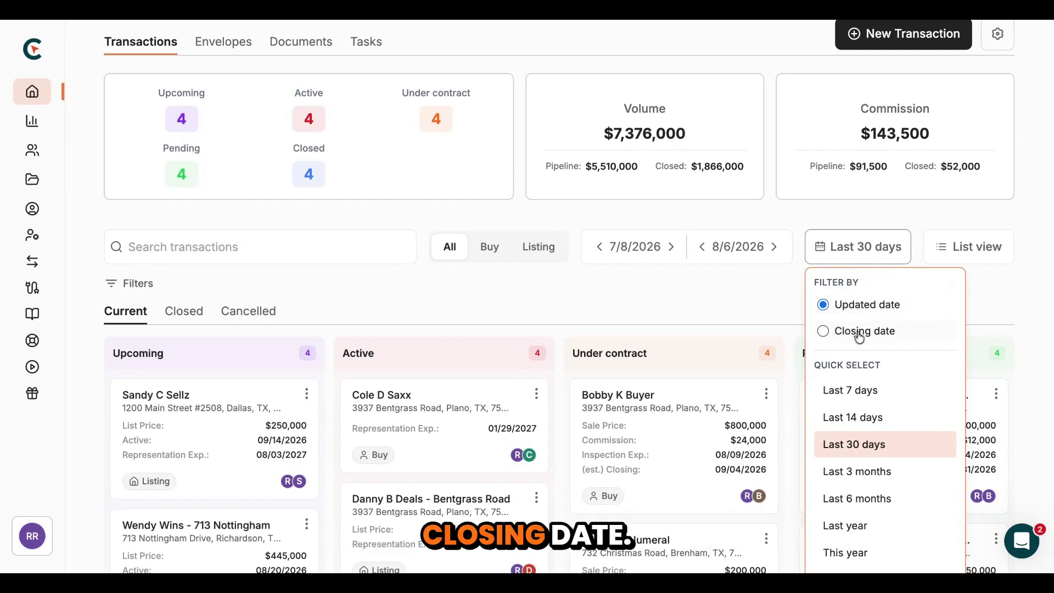
Switch to List view and back to Kanban, then open search and the Filters dialog, closing it unapplied
{"action": "left_click", "coordinate": [961, 263]}
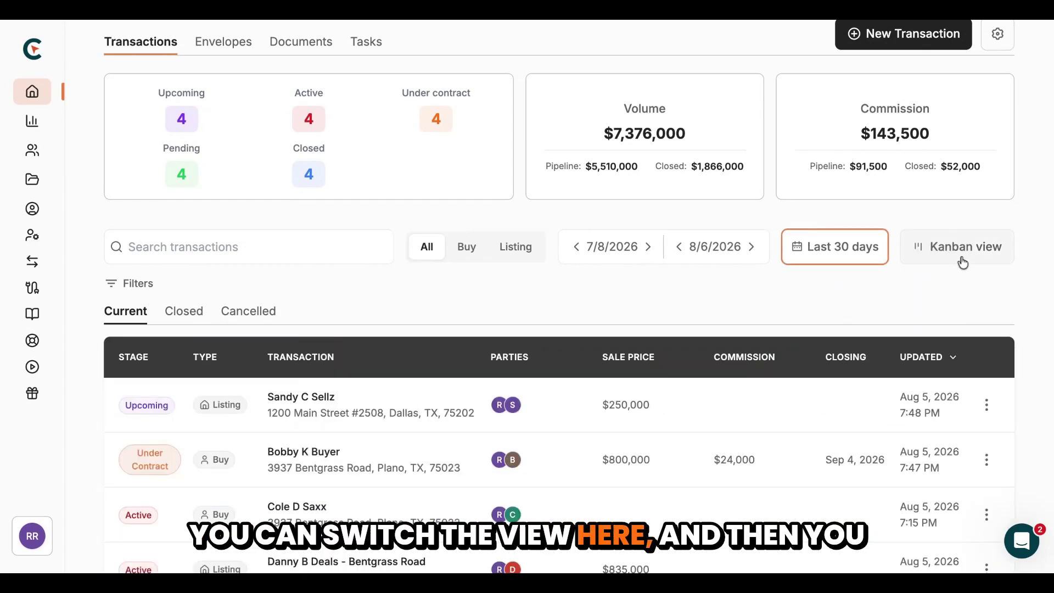
{"action": "left_click", "coordinate": [963, 263]}
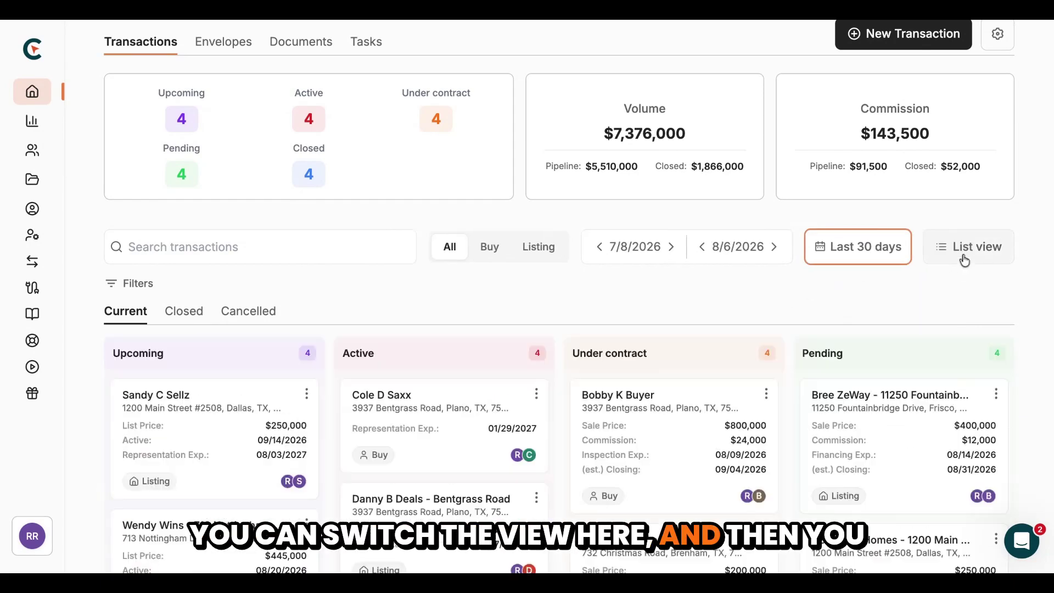
{"action": "left_click", "coordinate": [196, 252]}
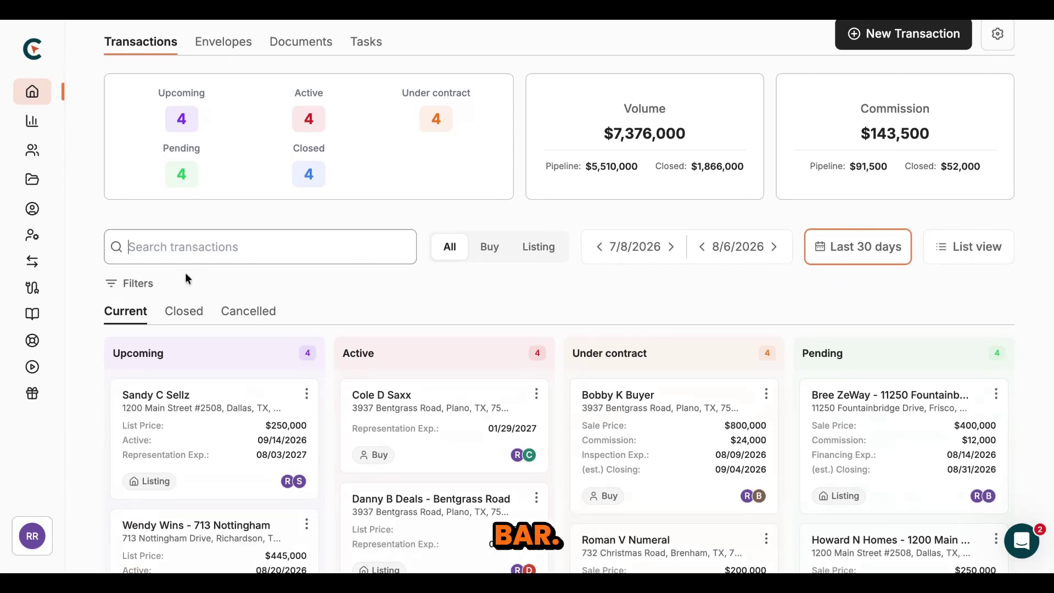
{"action": "left_click", "coordinate": [131, 283]}
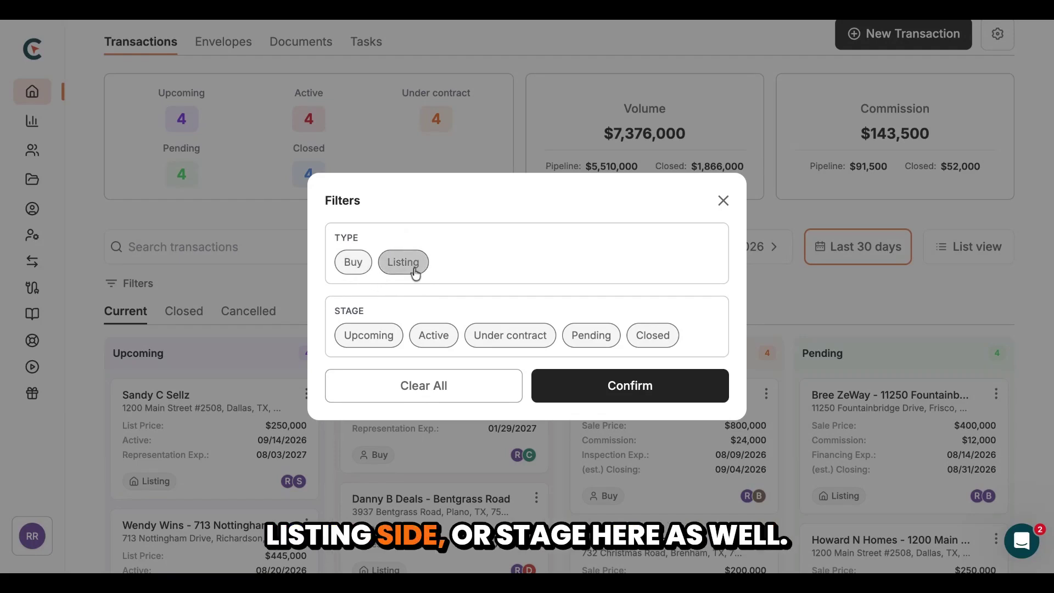
{"action": "left_click", "coordinate": [722, 202]}
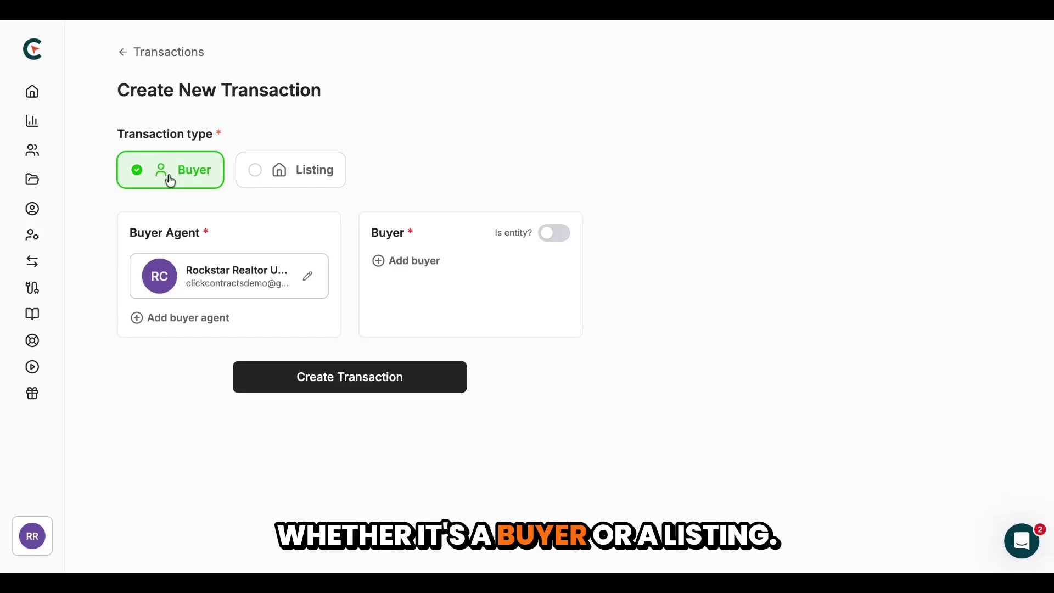
Keep Buyer as the transaction type and pick an existing contact as the buyer, dismissing Add Contact
{"action": "left_click", "coordinate": [299, 167]}
{"action": "left_click", "coordinate": [182, 171]}
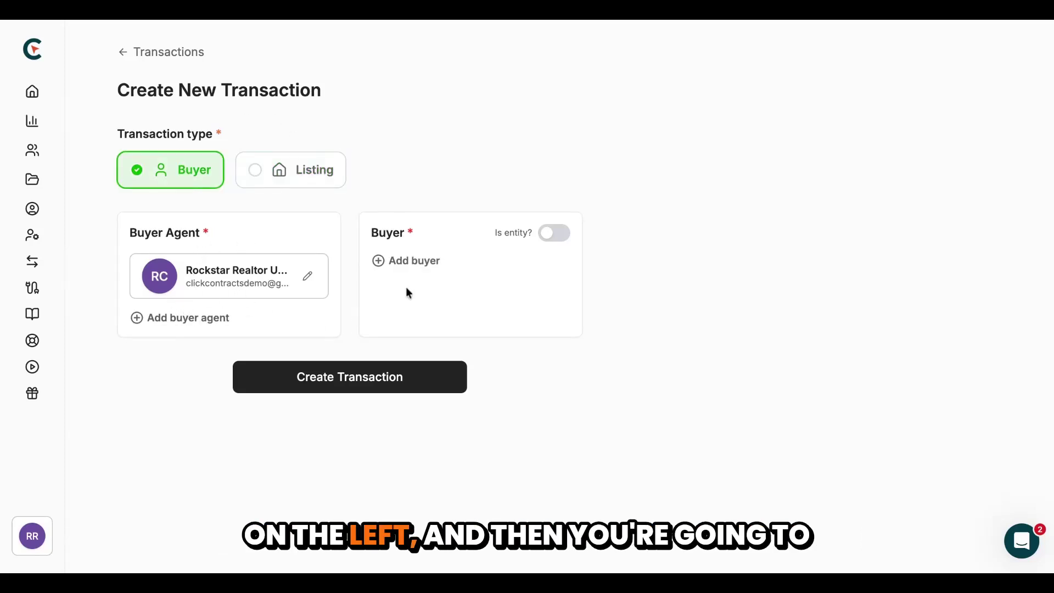
{"action": "left_click", "coordinate": [407, 264]}
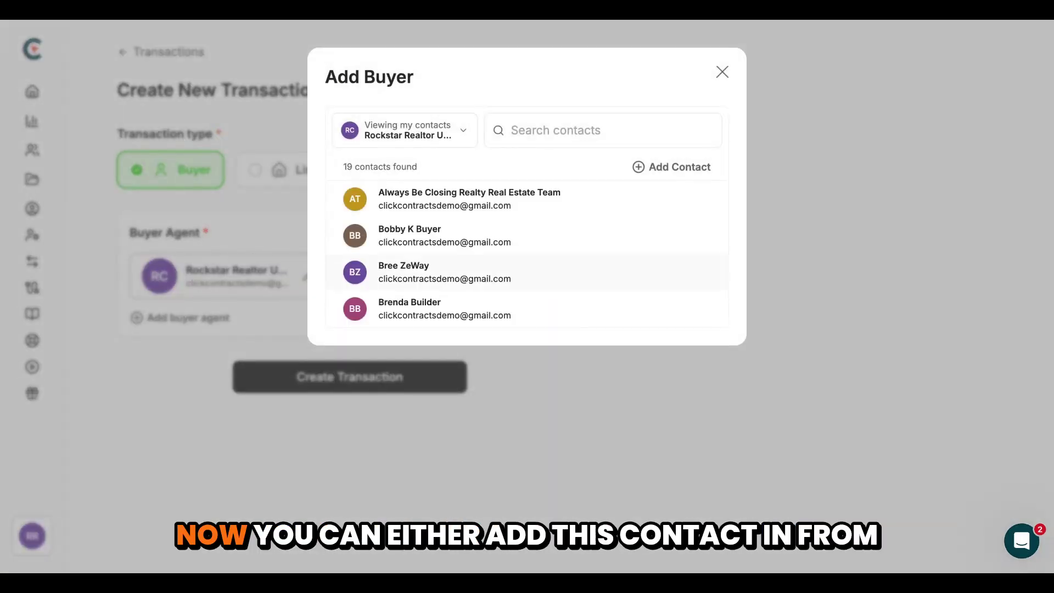
{"action": "left_click", "coordinate": [654, 170]}
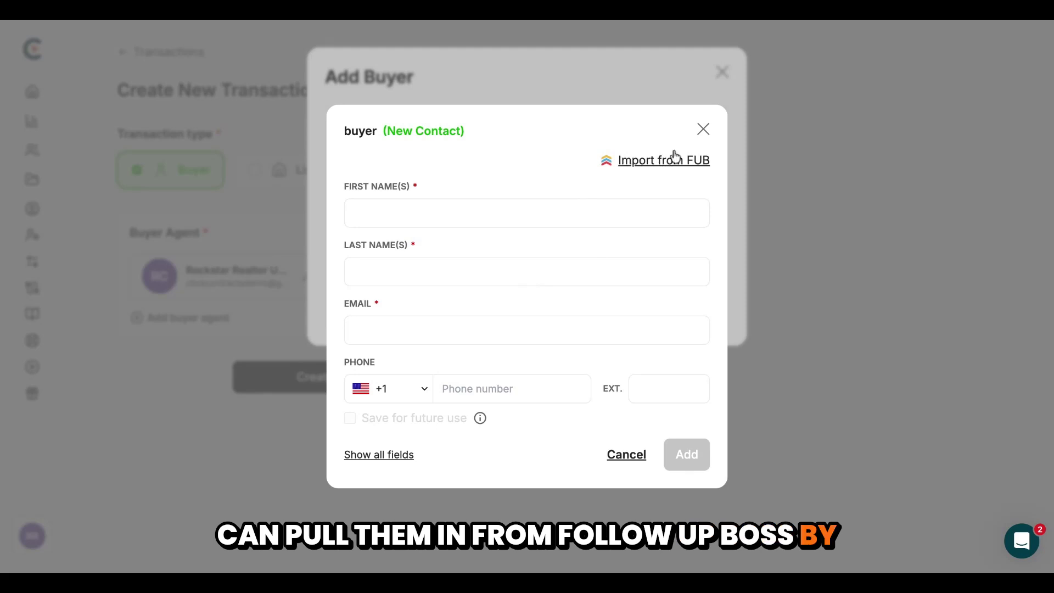
{"action": "left_click", "coordinate": [704, 136]}
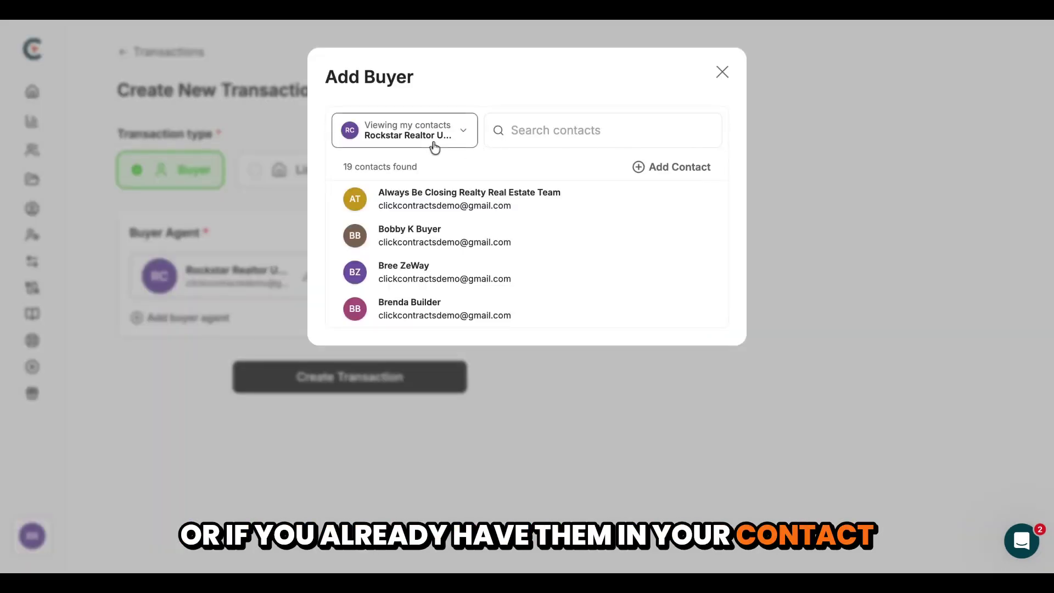
{"action": "left_click", "coordinate": [439, 240]}
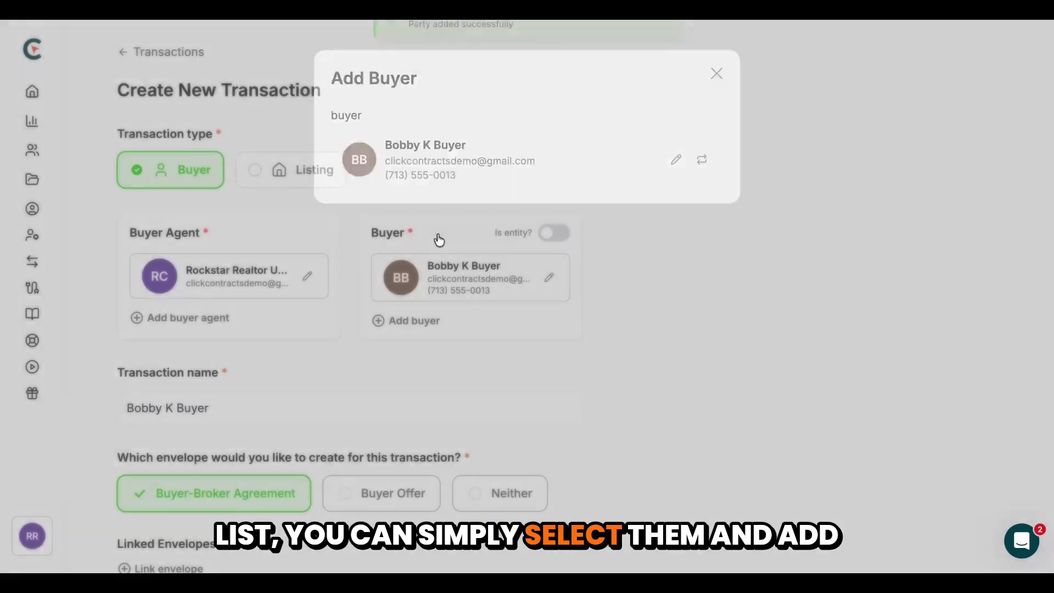
Edit the transaction name and compare Buyer Offer, no envelope, and Buyer-Broker Agreement envelope options
{"action": "scroll", "coordinate": [315, 362], "scroll_direction": "down", "scroll_amount": 2}
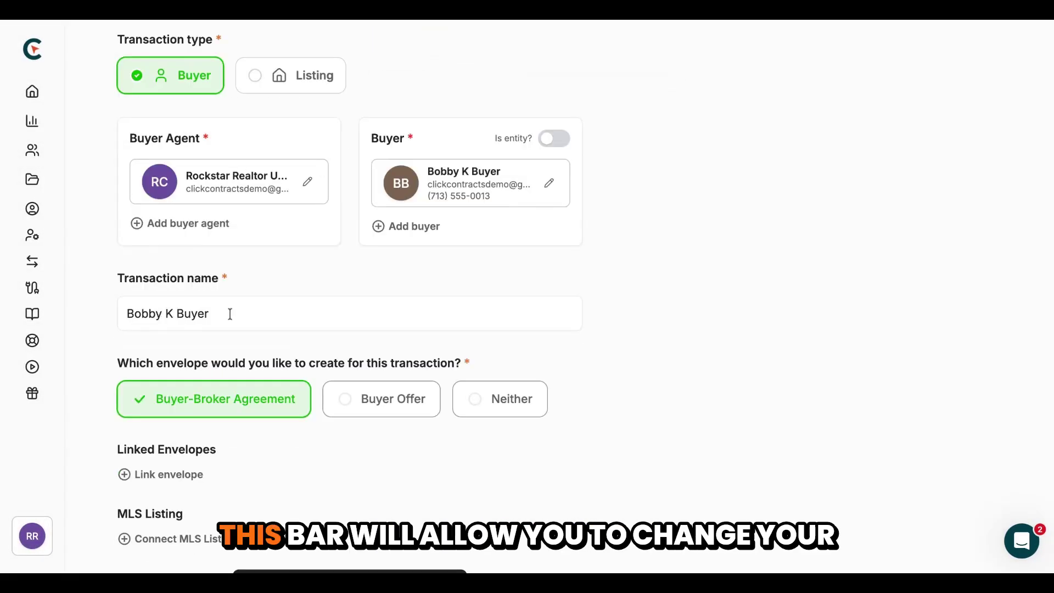
{"action": "left_click", "coordinate": [249, 315]}
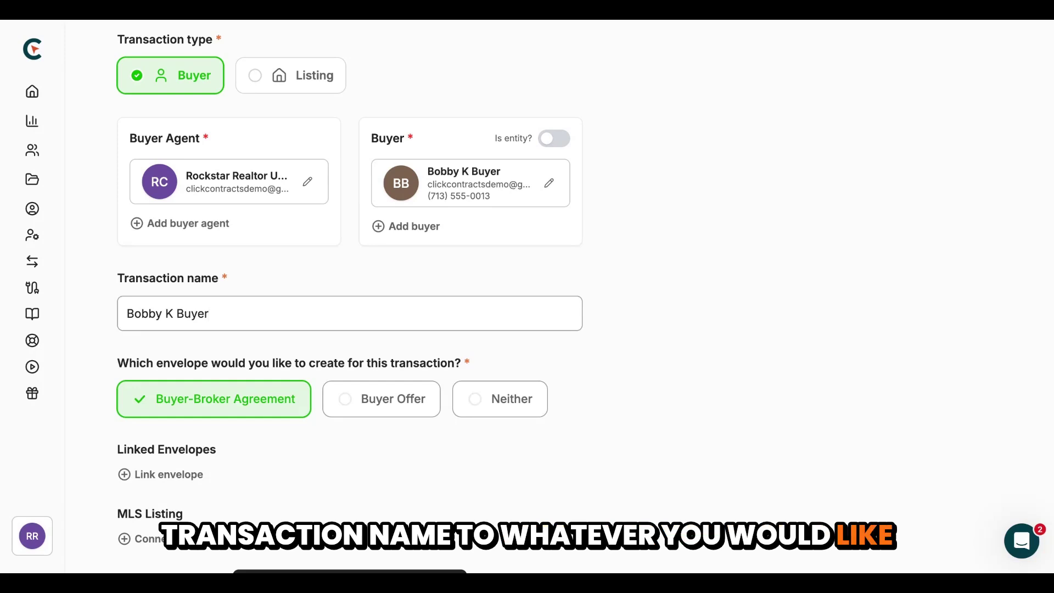
{"action": "scroll", "coordinate": [215, 314], "scroll_direction": "down", "scroll_amount": 1}
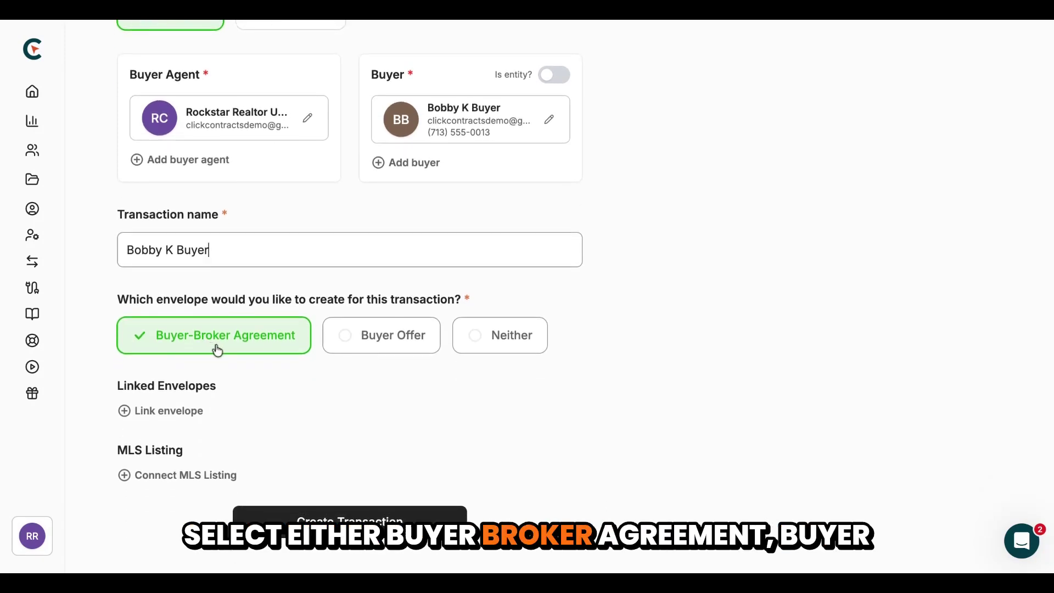
{"action": "left_click", "coordinate": [366, 346]}
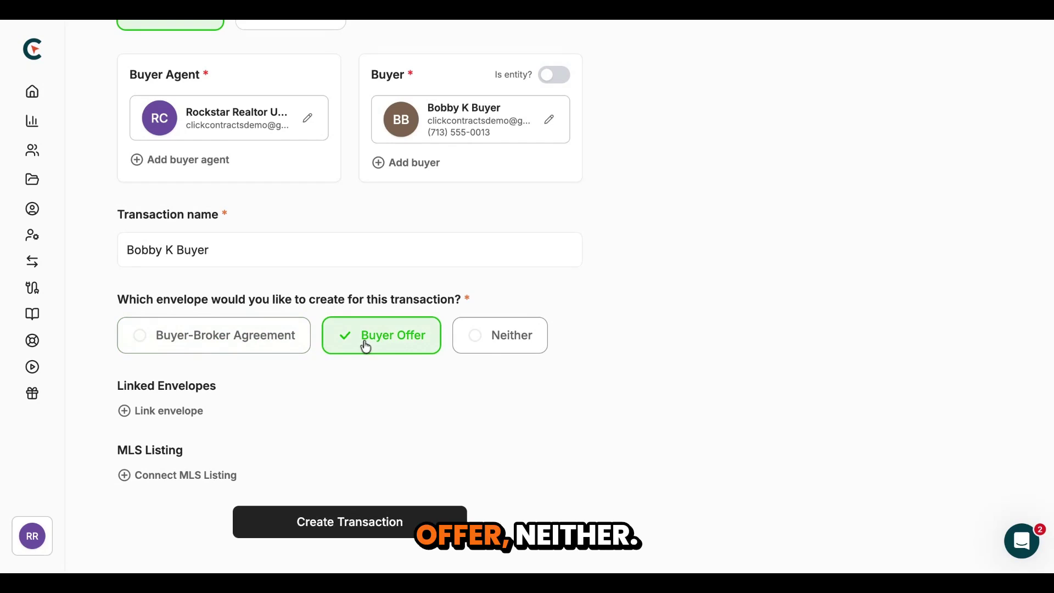
{"action": "left_click", "coordinate": [499, 342]}
{"action": "left_click", "coordinate": [215, 338]}
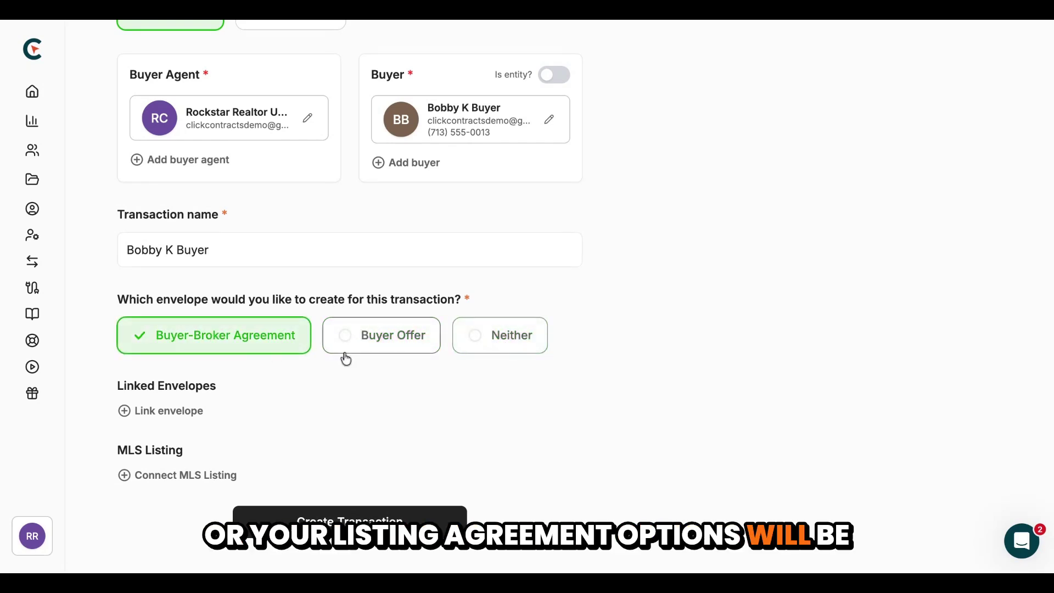
Settle on the Buyer-Broker Agreement envelope after trying Buyer Offer, and create the transaction
{"action": "scroll", "coordinate": [345, 357], "scroll_direction": "up", "scroll_amount": 3}
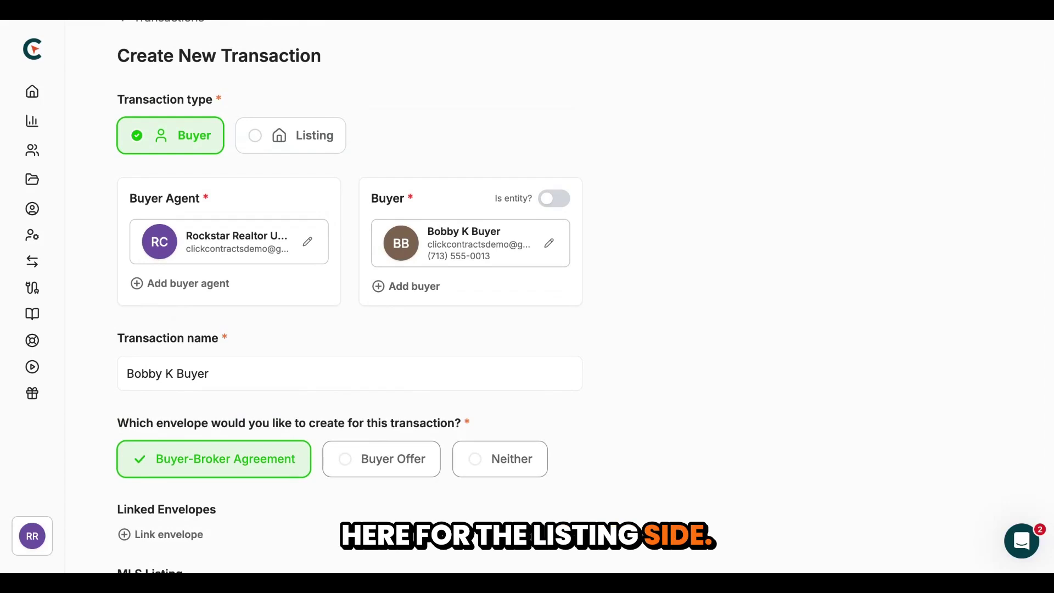
{"action": "scroll", "coordinate": [190, 360], "scroll_direction": "down", "scroll_amount": 3}
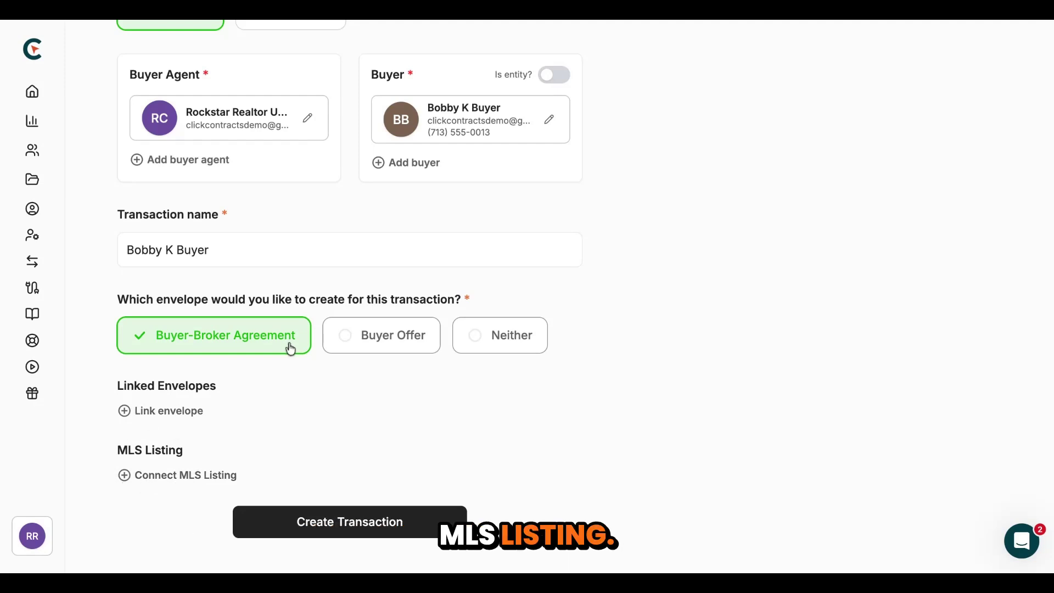
{"action": "left_click", "coordinate": [399, 345]}
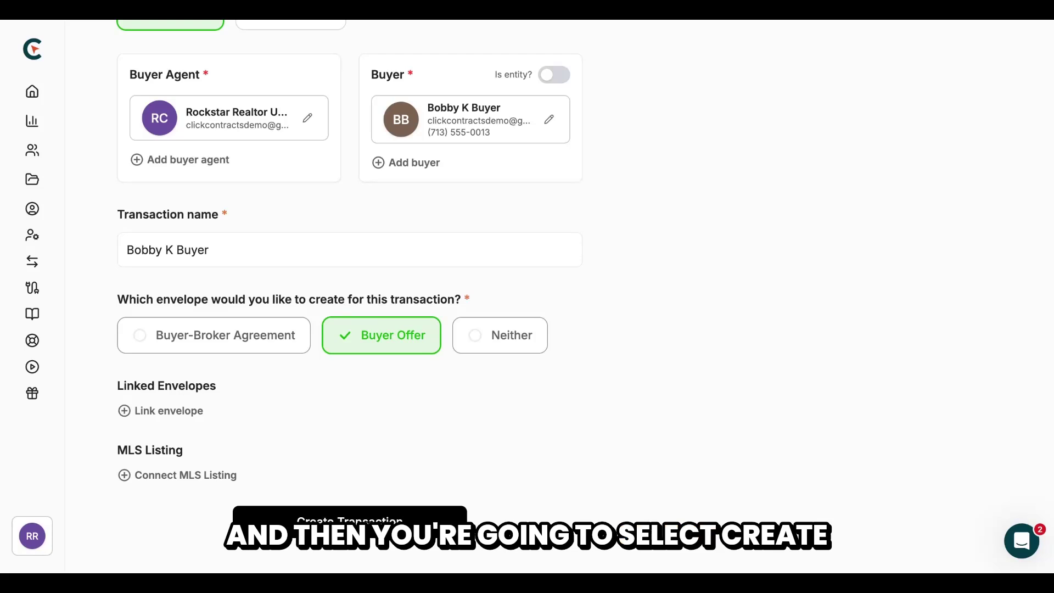
{"action": "left_click", "coordinate": [249, 346]}
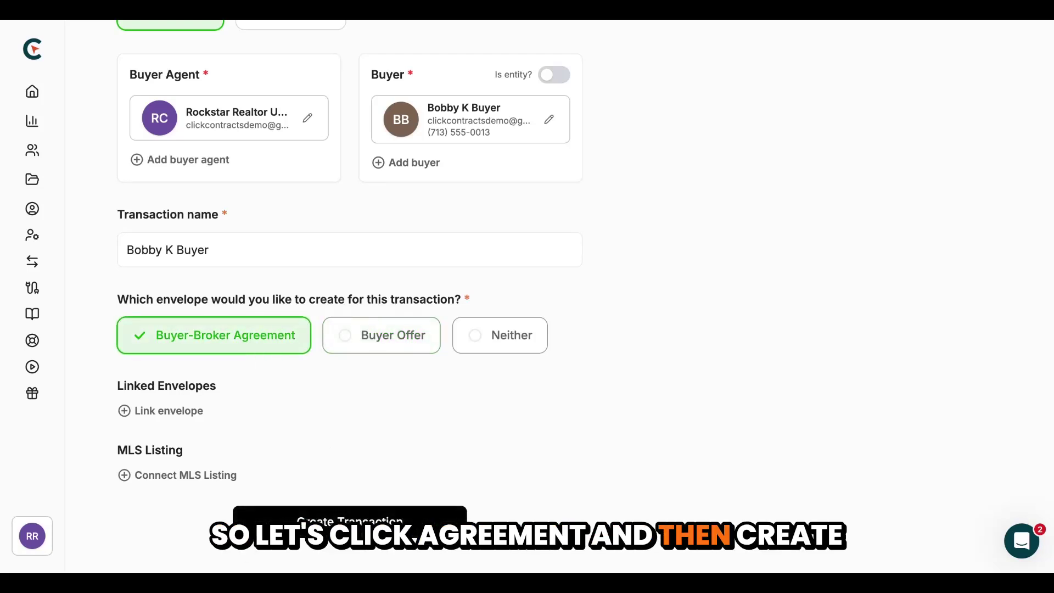
{"action": "left_click", "coordinate": [365, 534]}
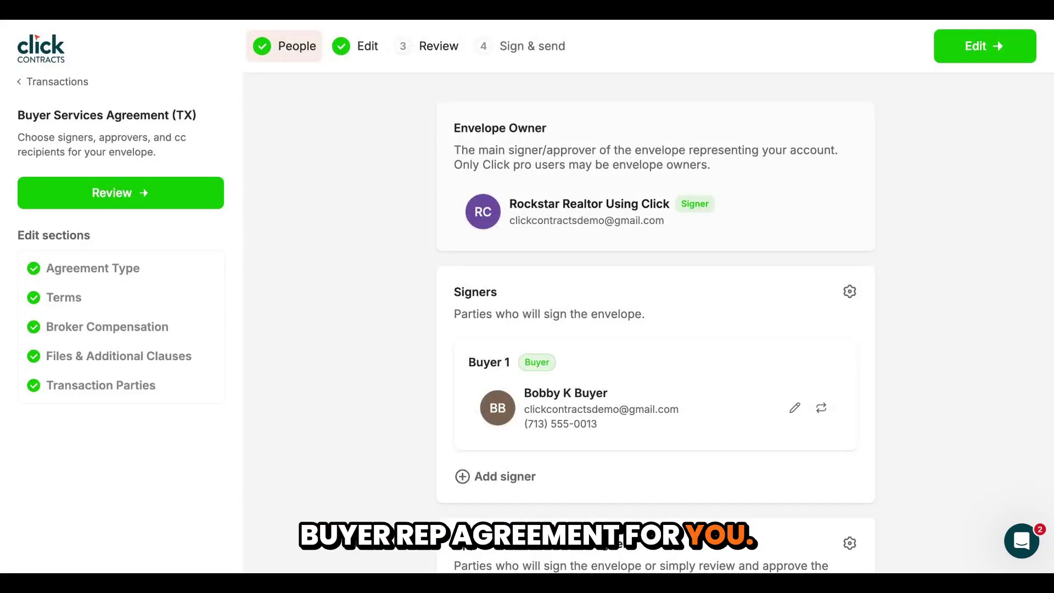
Scroll down the new transaction's People page
{"action": "scroll", "coordinate": [656, 302], "scroll_direction": "down", "scroll_amount": 2}
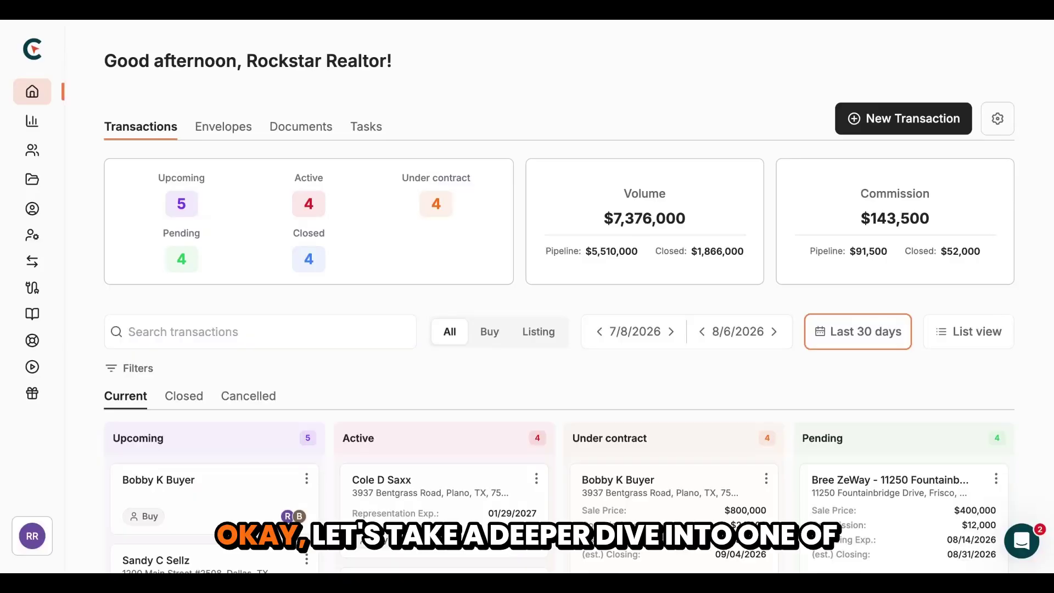
Open the $400,000 listing card in the Pending column of the board
{"action": "scroll", "coordinate": [558, 296], "scroll_direction": "down", "scroll_amount": 5}
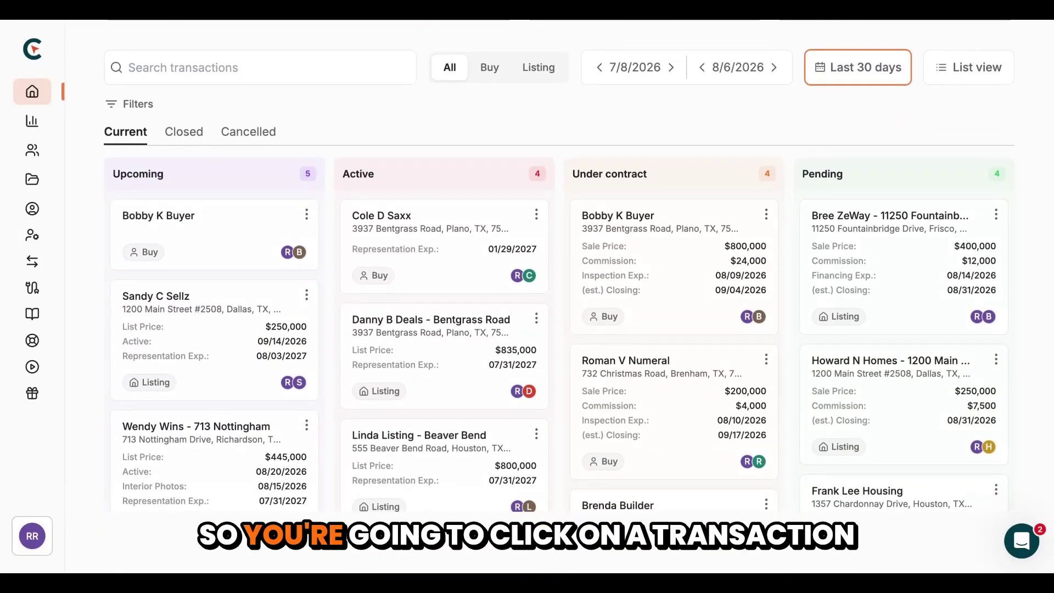
{"action": "left_click", "coordinate": [904, 266]}
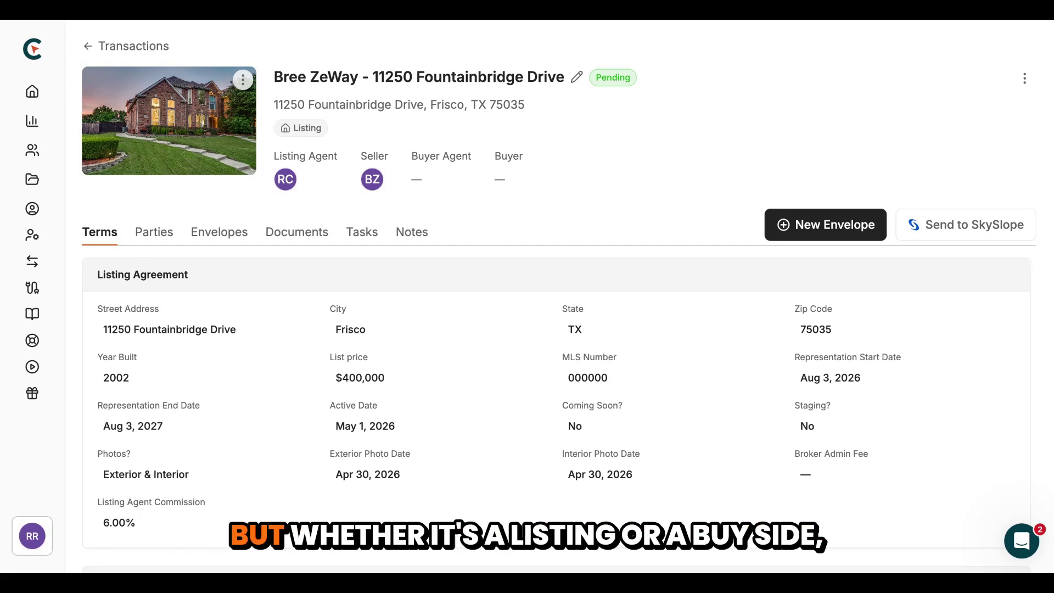
Set Staging? to Yes and back to No, leaving the Interior Photo Date unchanged
{"action": "scroll", "coordinate": [558, 242], "scroll_direction": "down", "scroll_amount": 1}
{"action": "scroll", "coordinate": [559, 242], "scroll_direction": "up", "scroll_amount": 1}
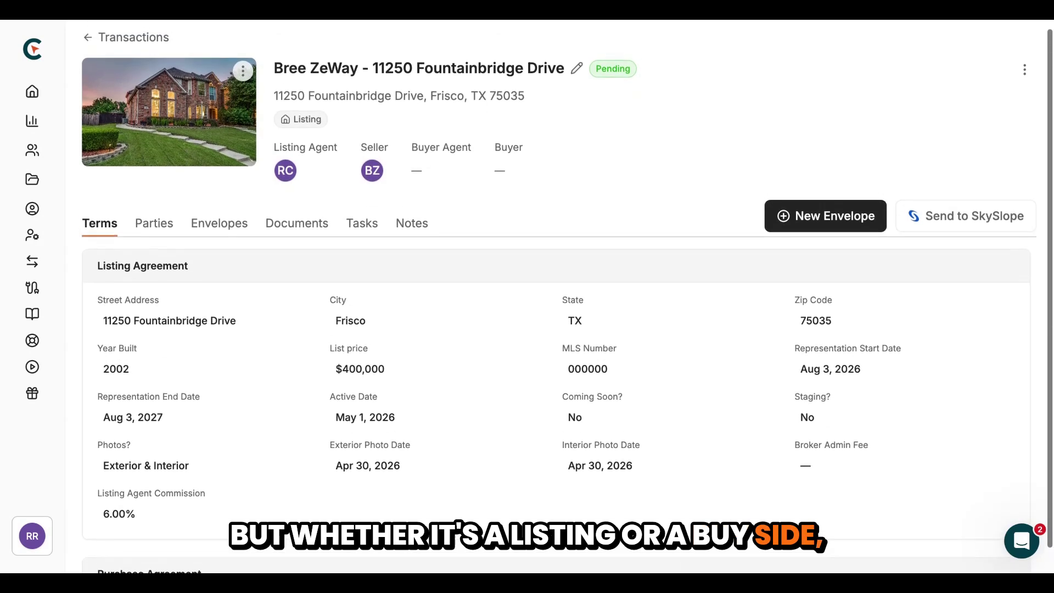
{"action": "mouse_move", "coordinate": [294, 176]}
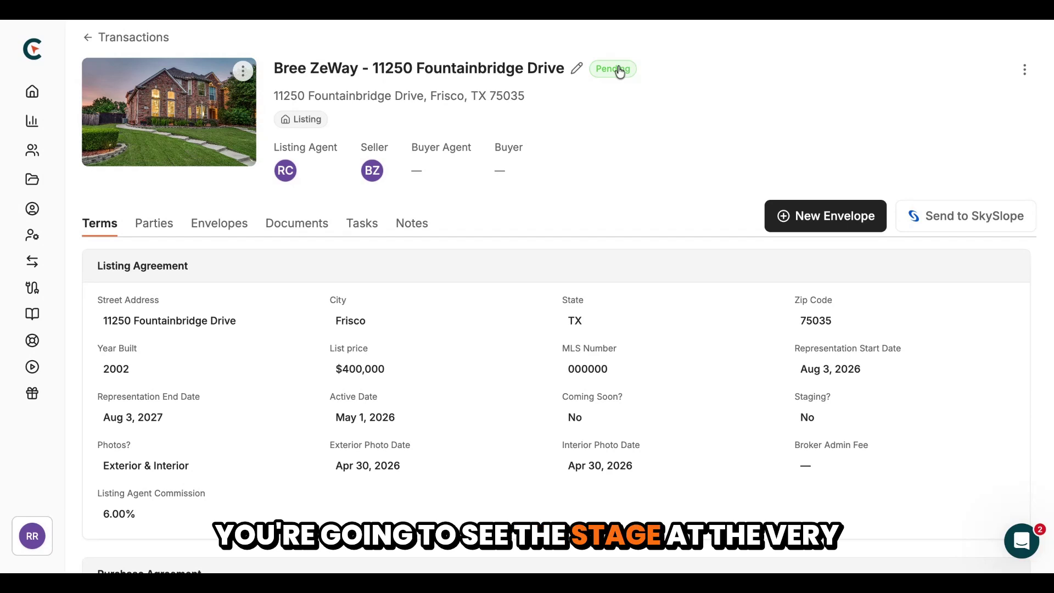
{"action": "scroll", "coordinate": [454, 225], "scroll_direction": "down", "scroll_amount": 1}
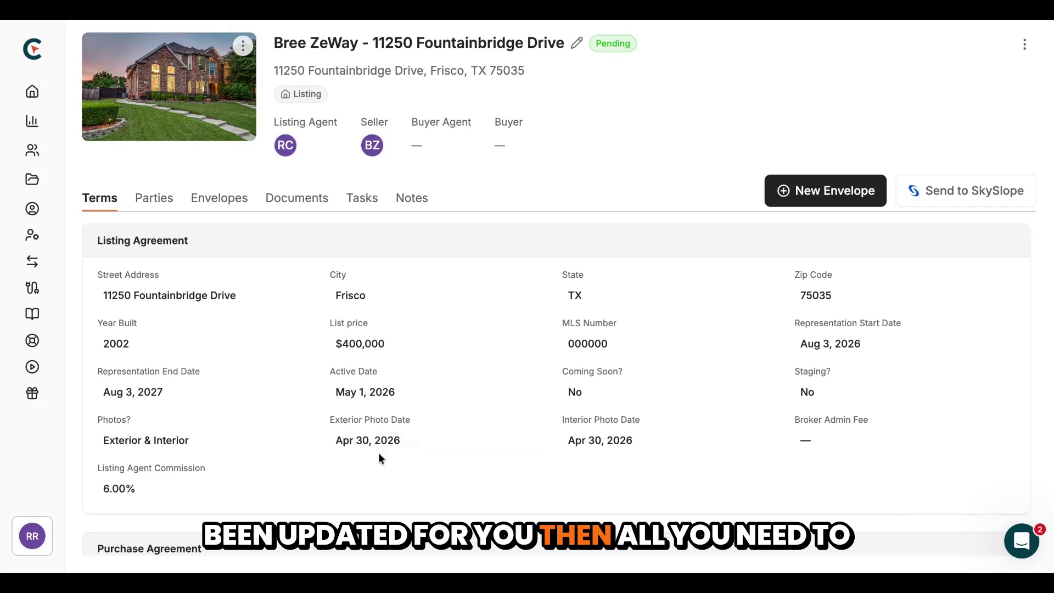
{"action": "left_click", "coordinate": [814, 395]}
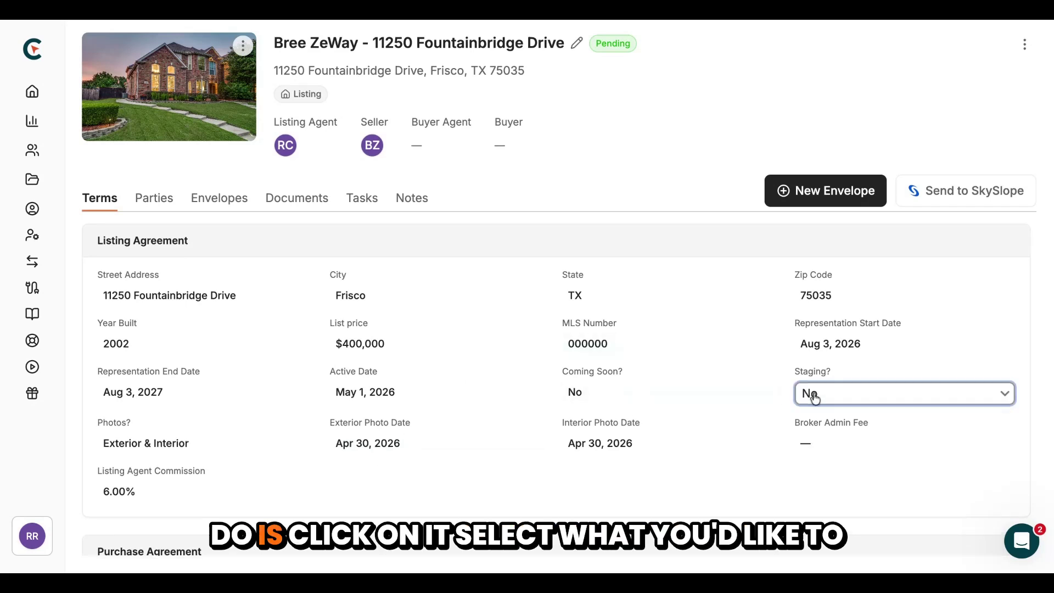
{"action": "left_click", "coordinate": [820, 396]}
{"action": "left_click", "coordinate": [827, 397]}
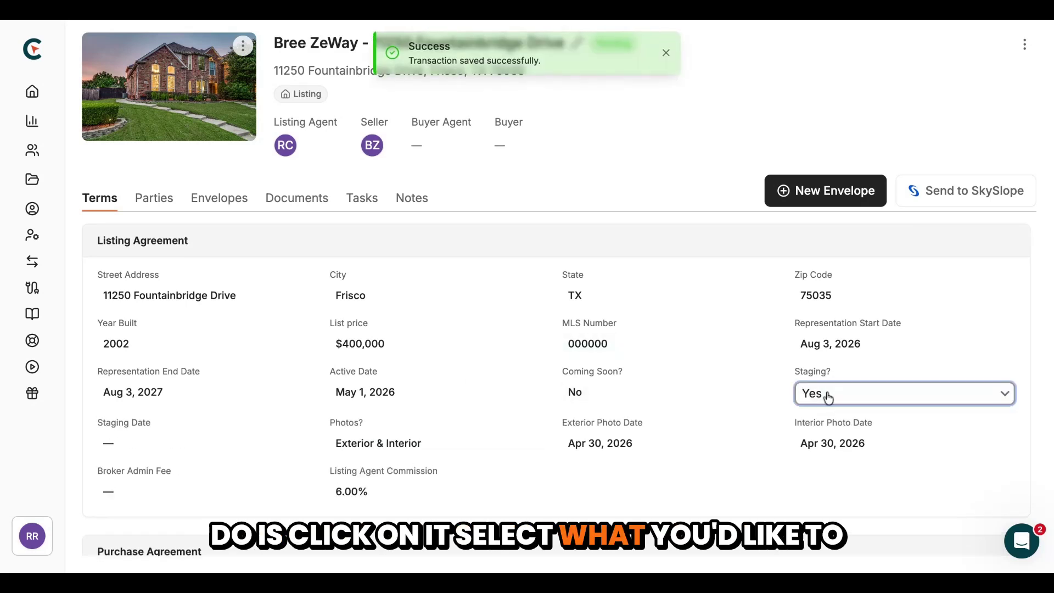
{"action": "left_click", "coordinate": [823, 412]}
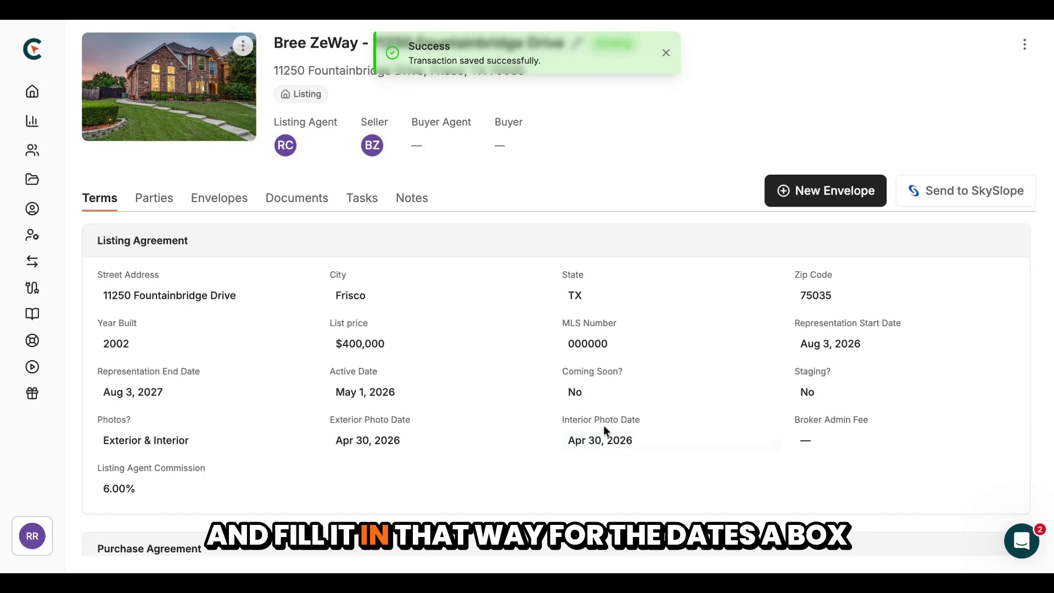
{"action": "left_click", "coordinate": [600, 443]}
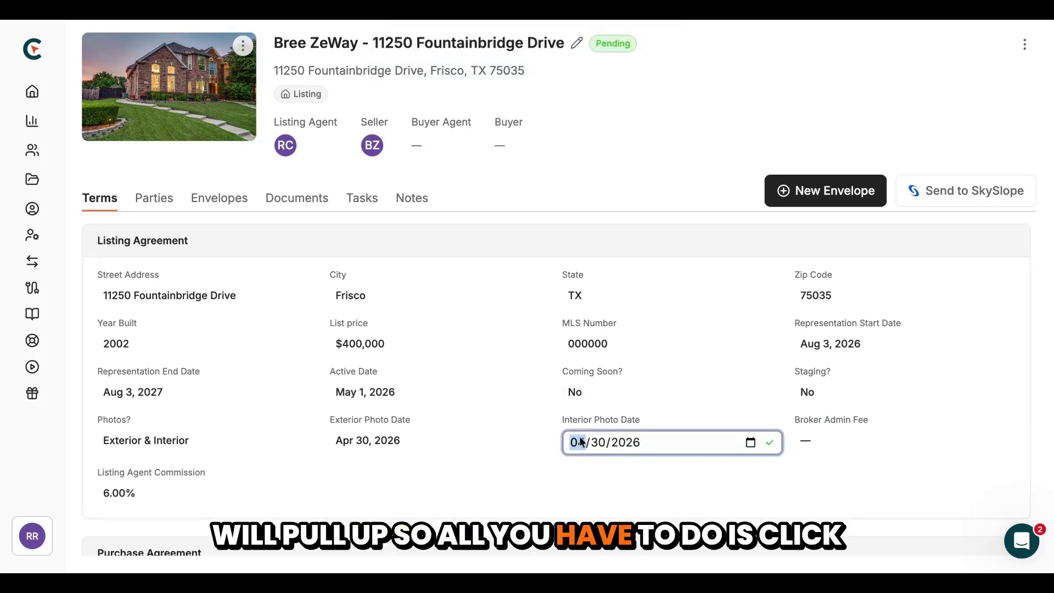
{"action": "left_click", "coordinate": [579, 482]}
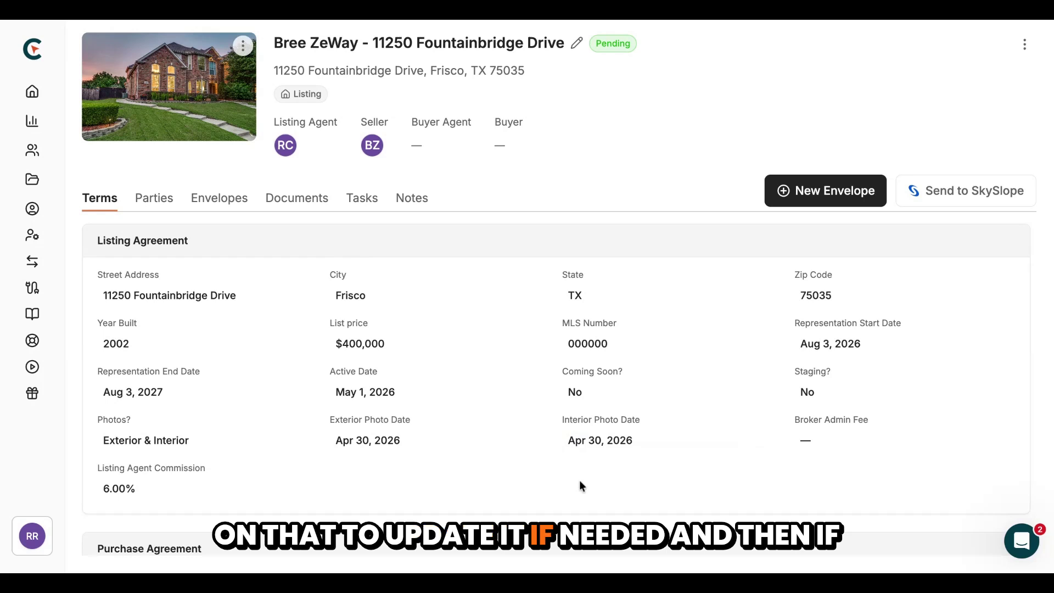
Change the Home warranty answer from Yes to No
{"action": "scroll", "coordinate": [579, 481], "scroll_direction": "down", "scroll_amount": 5}
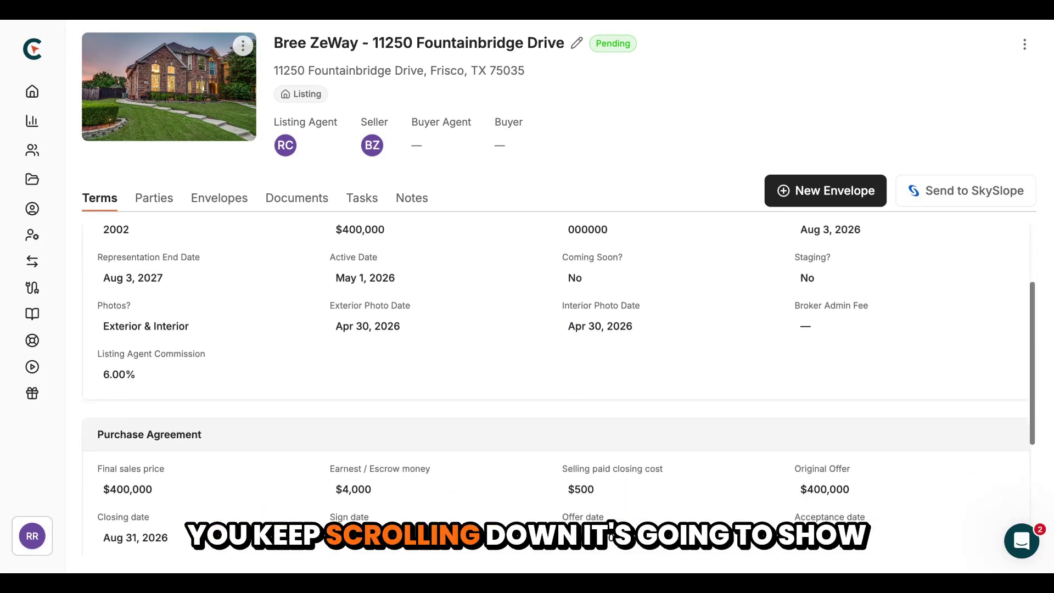
{"action": "scroll", "coordinate": [559, 389], "scroll_direction": "down", "scroll_amount": 5}
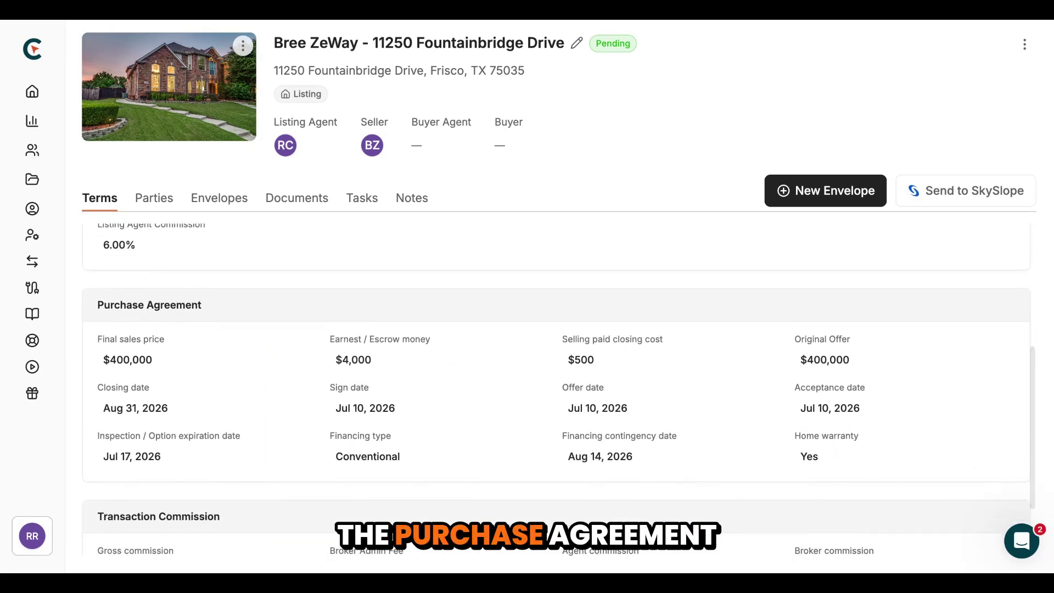
{"action": "scroll", "coordinate": [559, 389], "scroll_direction": "down", "scroll_amount": 1}
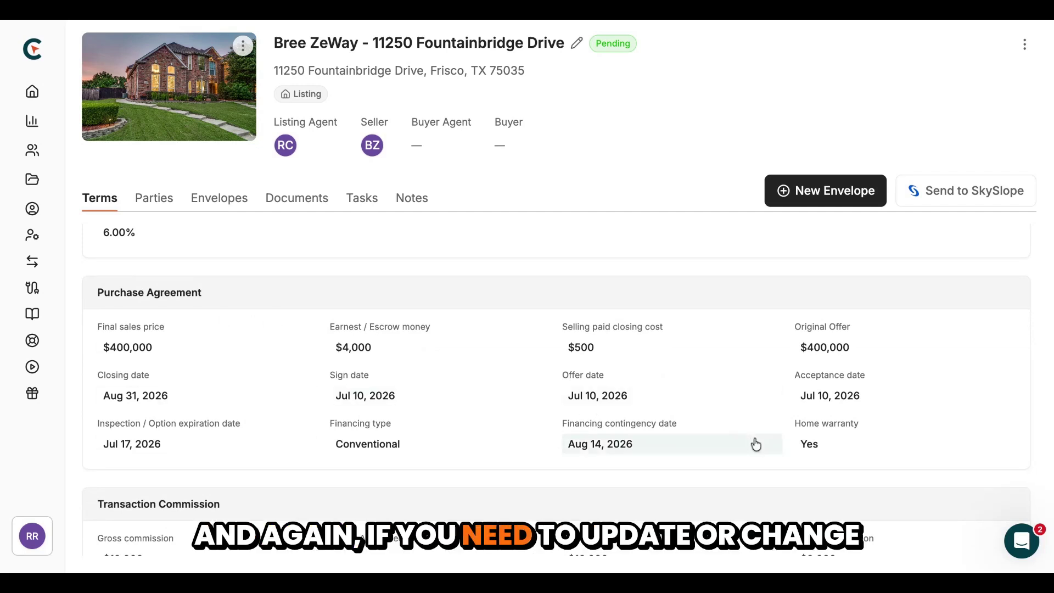
{"action": "left_click", "coordinate": [811, 446]}
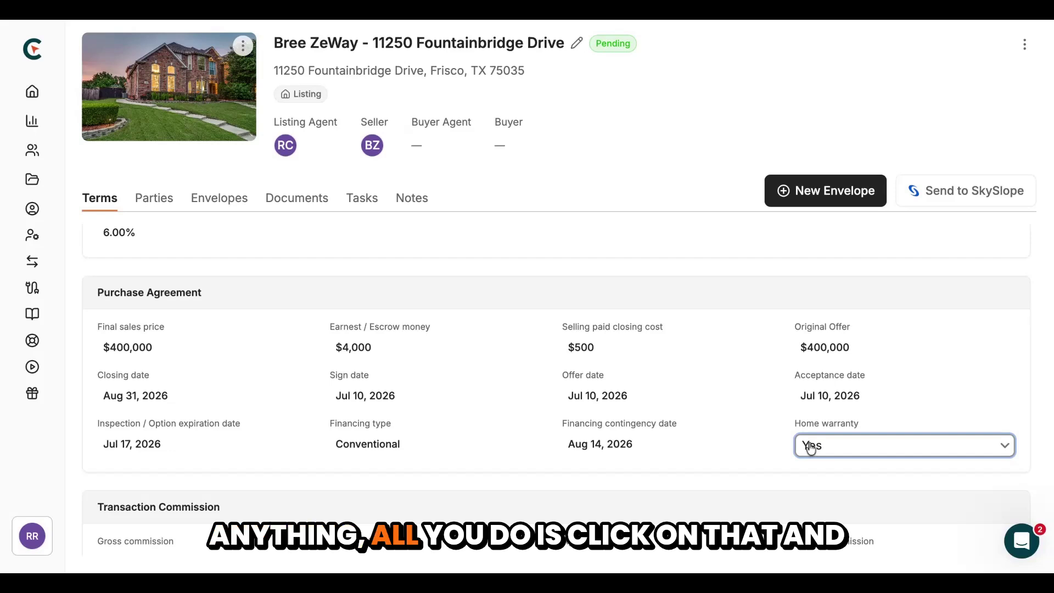
{"action": "left_click", "coordinate": [832, 463]}
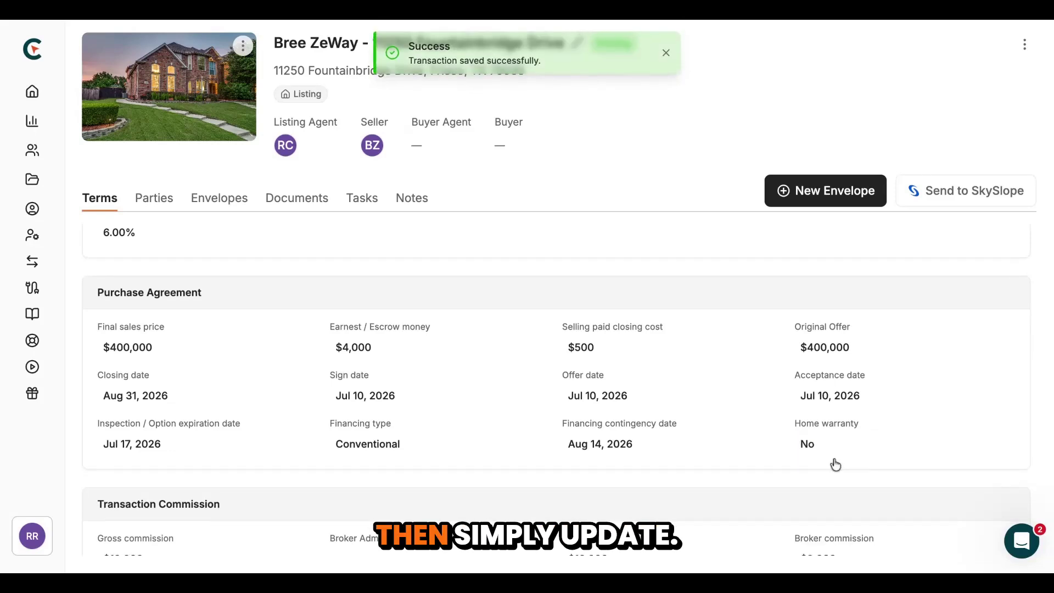
Mark the deal as a Referral, then set Referral back to No
{"action": "scroll", "coordinate": [584, 439], "scroll_direction": "down", "scroll_amount": 1}
{"action": "scroll", "coordinate": [584, 439], "scroll_direction": "down", "scroll_amount": 2}
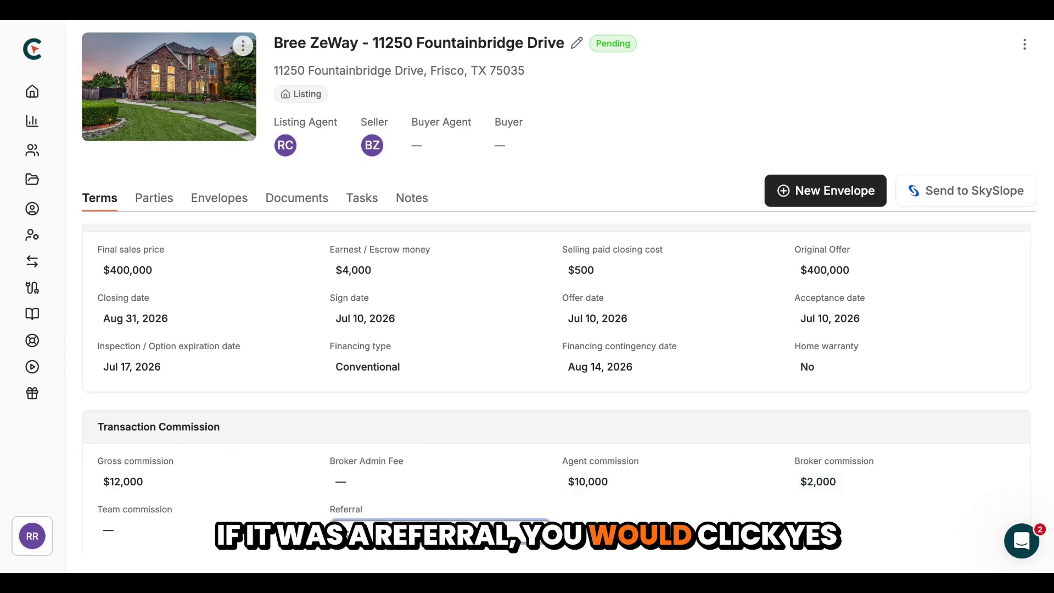
{"action": "left_click", "coordinate": [424, 494]}
{"action": "left_click", "coordinate": [424, 530]}
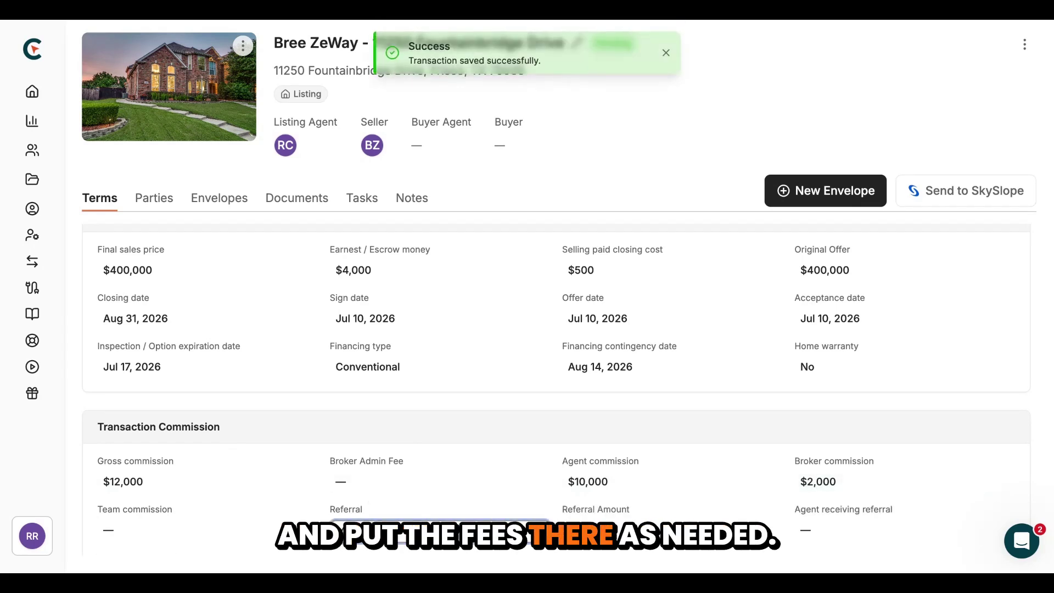
{"action": "left_click", "coordinate": [354, 547]}
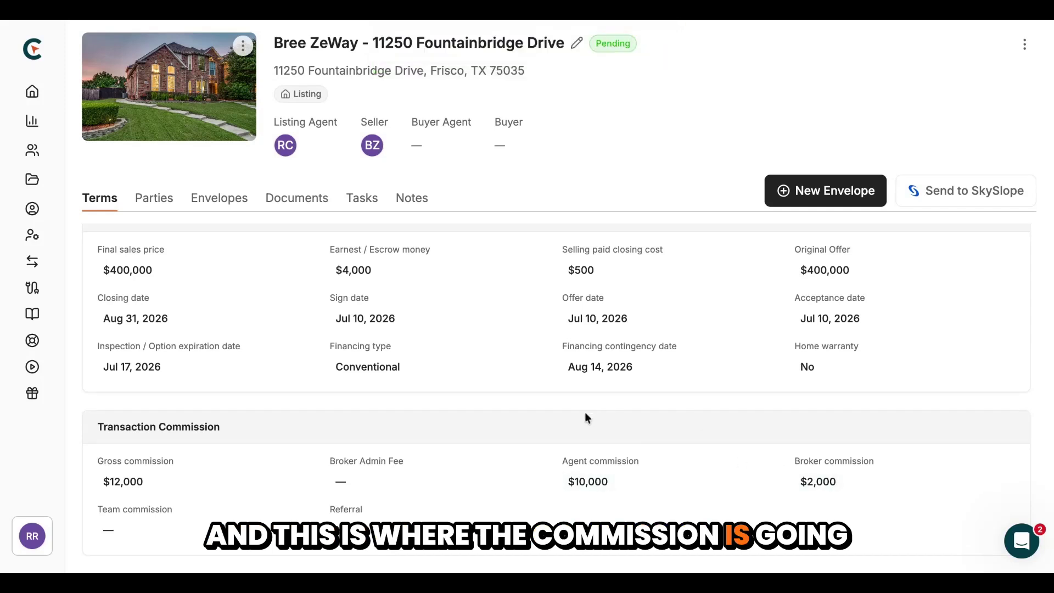
{"action": "scroll", "coordinate": [336, 403], "scroll_direction": "up", "scroll_amount": 1}
{"action": "scroll", "coordinate": [337, 402], "scroll_direction": "up", "scroll_amount": 5}
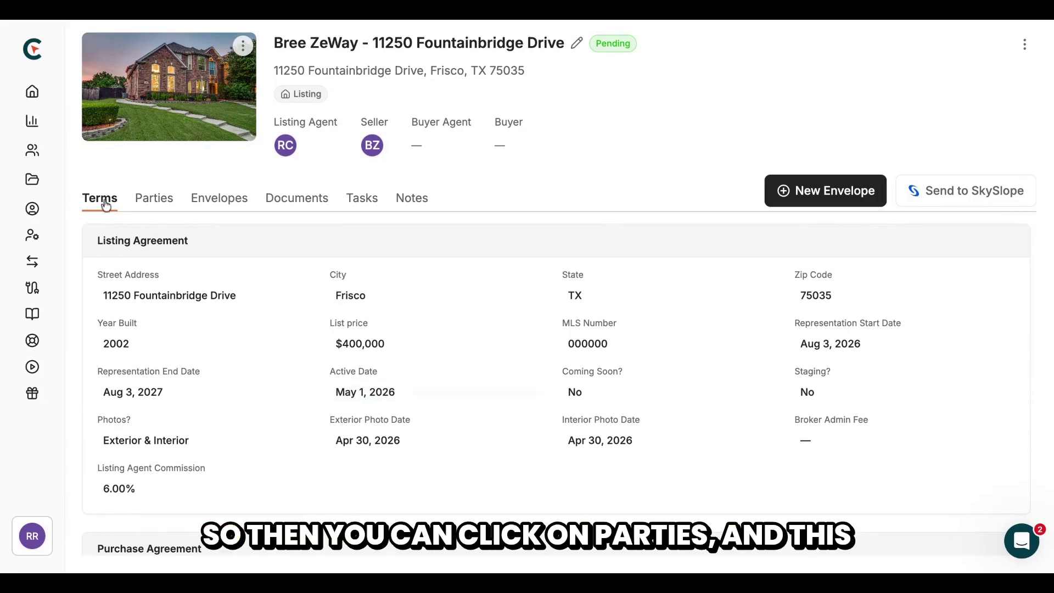
On the Parties tab, add another party with role Other, after trying Title and Escrow
{"action": "left_click", "coordinate": [144, 200]}
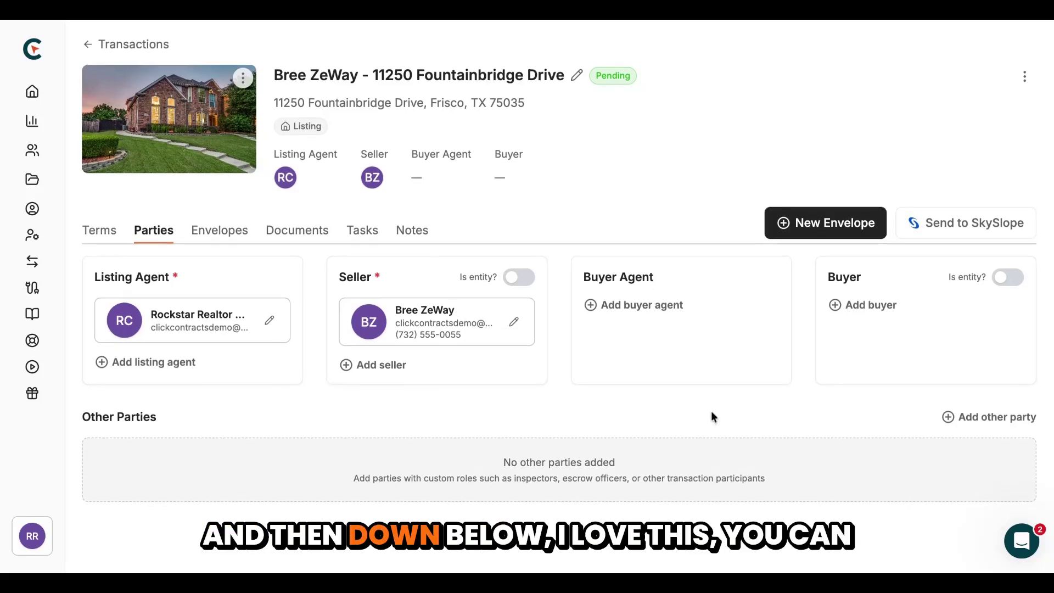
{"action": "left_click", "coordinate": [976, 421]}
{"action": "left_click", "coordinate": [682, 162]}
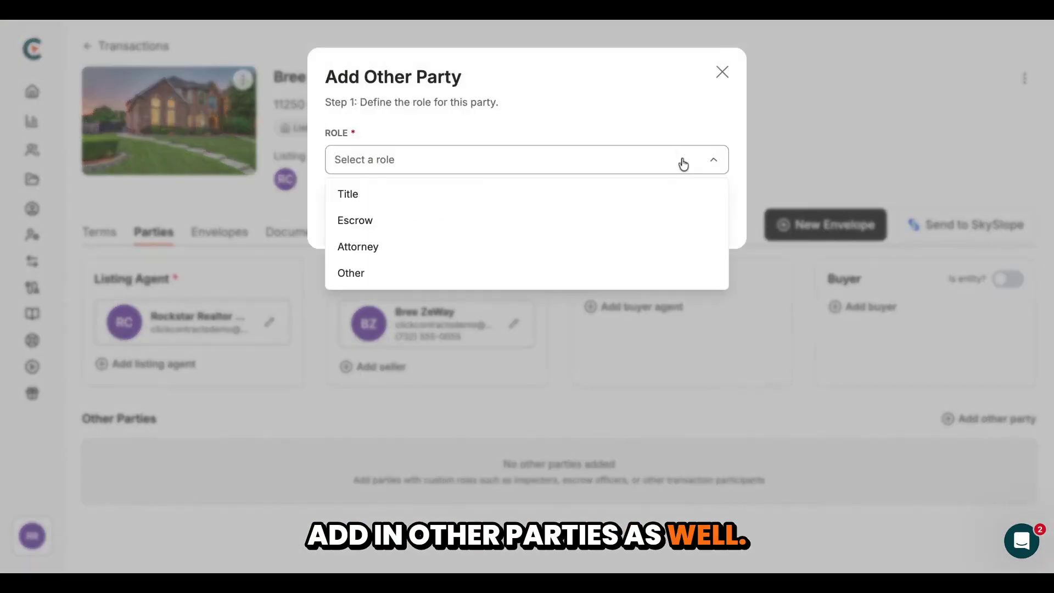
{"action": "left_click", "coordinate": [394, 196]}
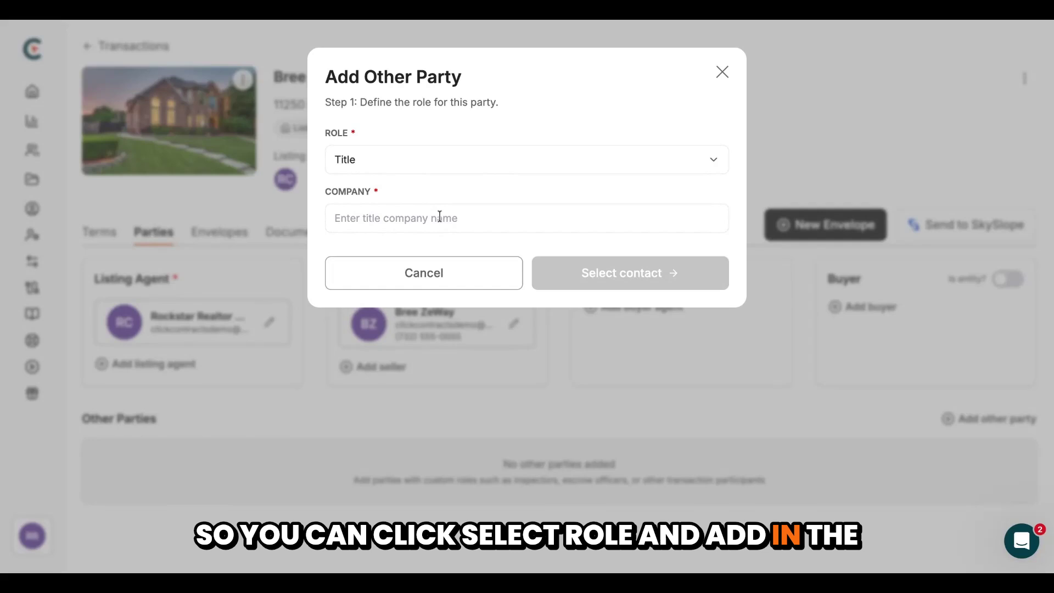
{"action": "left_click", "coordinate": [702, 158]}
{"action": "left_click", "coordinate": [400, 222]}
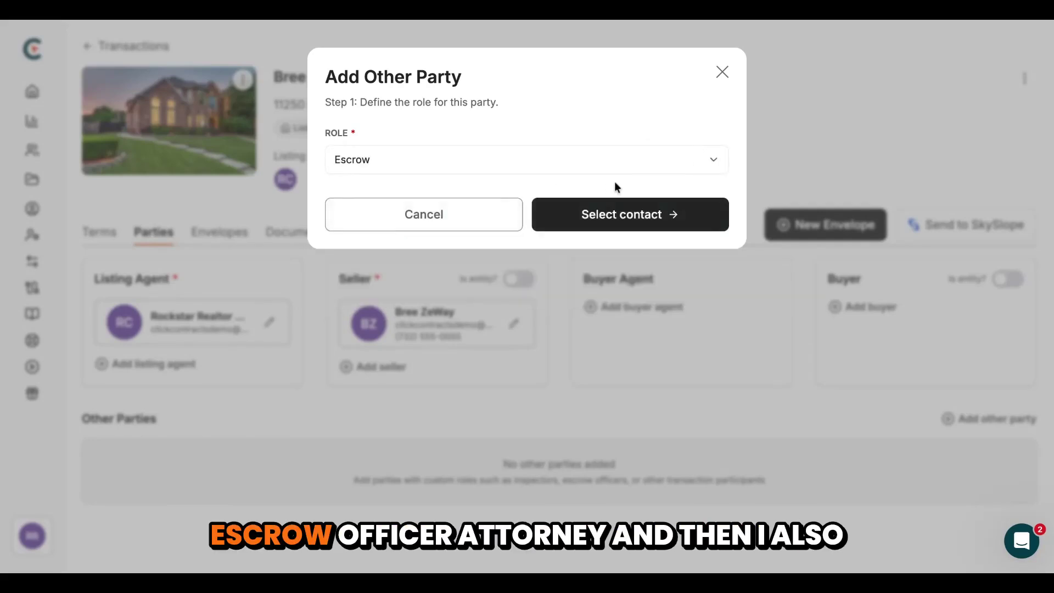
{"action": "left_click", "coordinate": [649, 167]}
{"action": "left_click", "coordinate": [424, 278]}
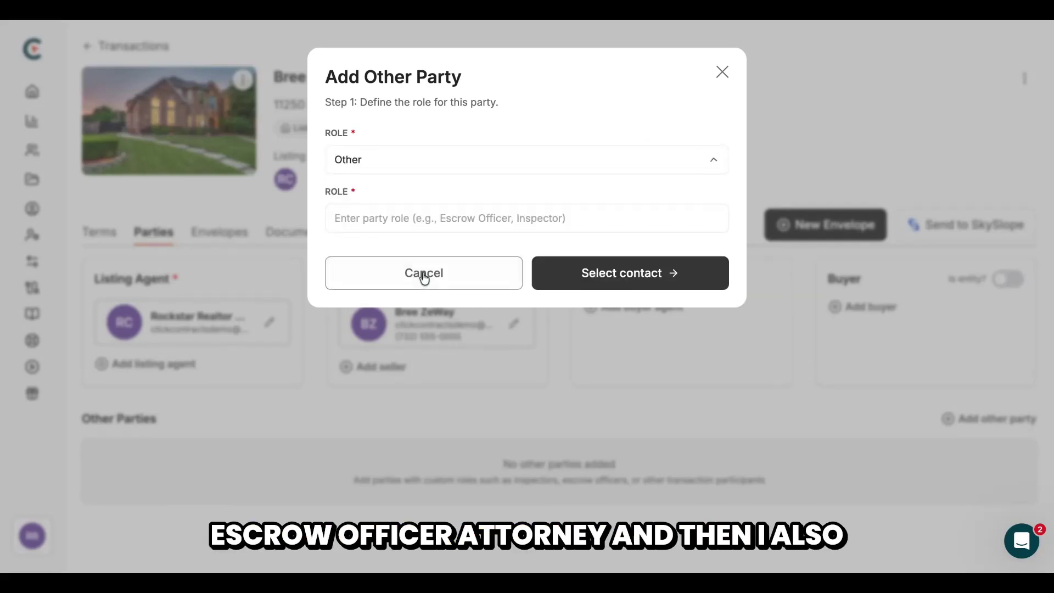
Name the custom role Lender, choose the lender contact from the list, and add the party
{"action": "left_click", "coordinate": [441, 221]}
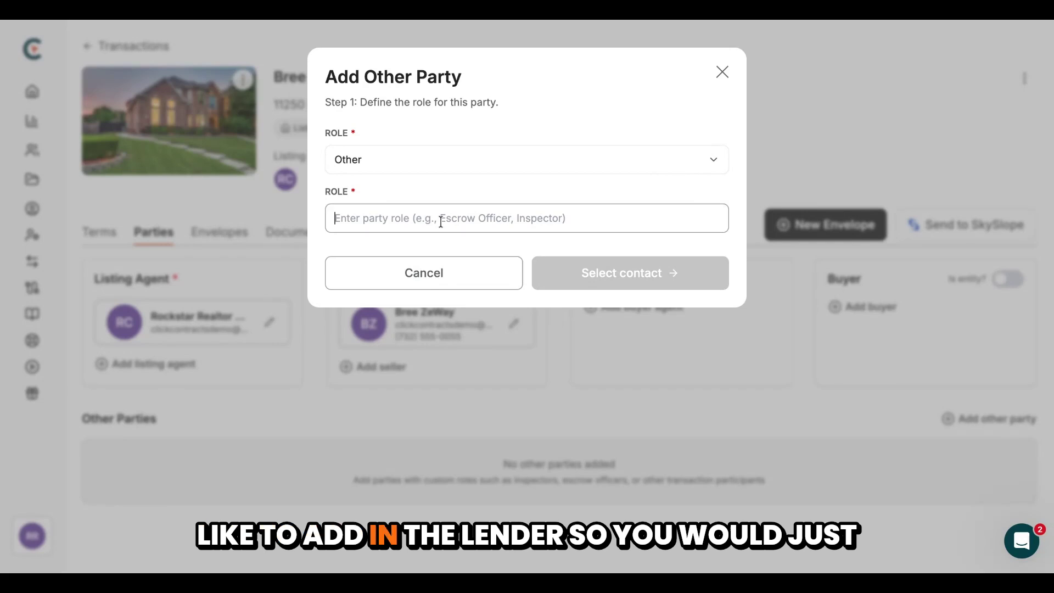
{"action": "type", "text": "Lender"}
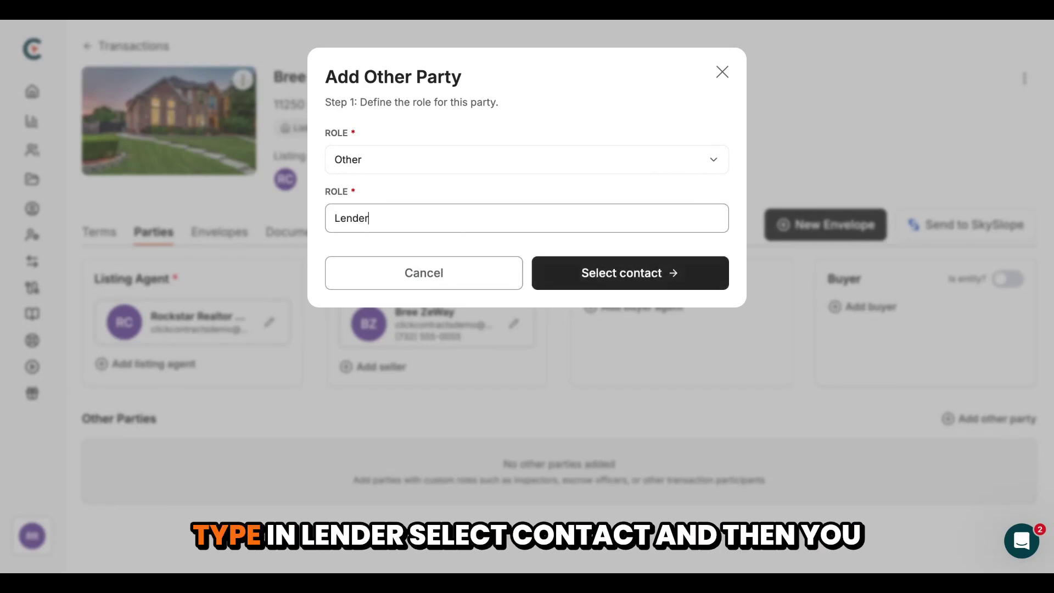
{"action": "left_click", "coordinate": [635, 273]}
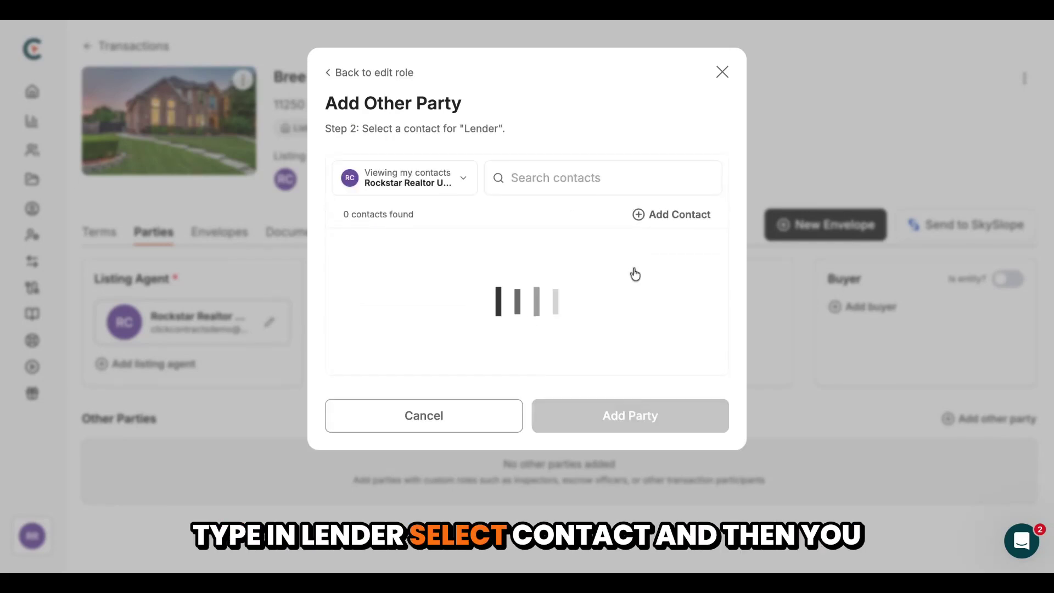
{"action": "scroll", "coordinate": [631, 280], "scroll_direction": "down", "scroll_amount": 5}
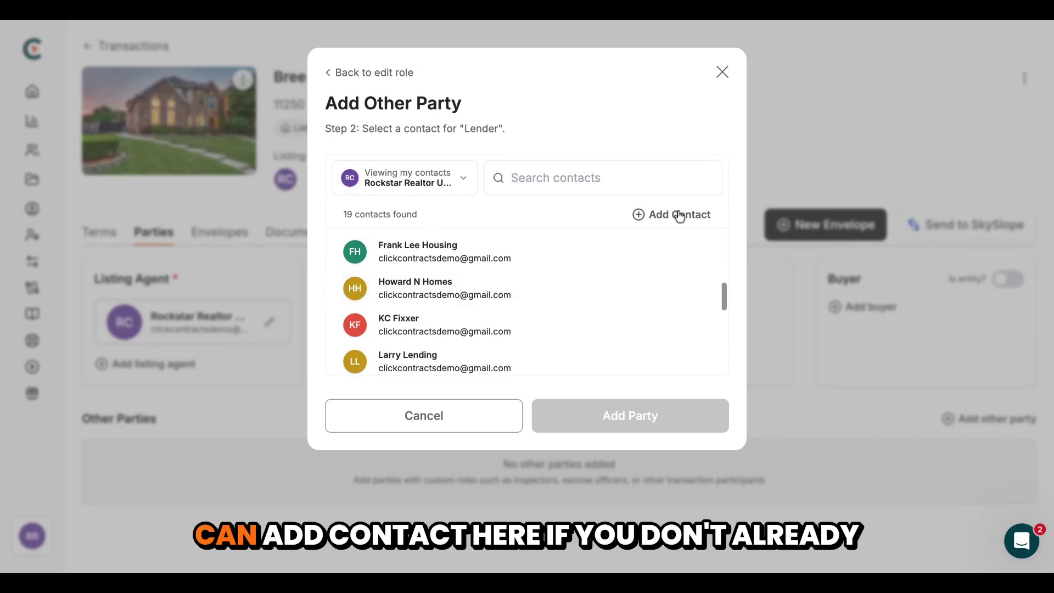
{"action": "scroll", "coordinate": [519, 332], "scroll_direction": "down", "scroll_amount": 1}
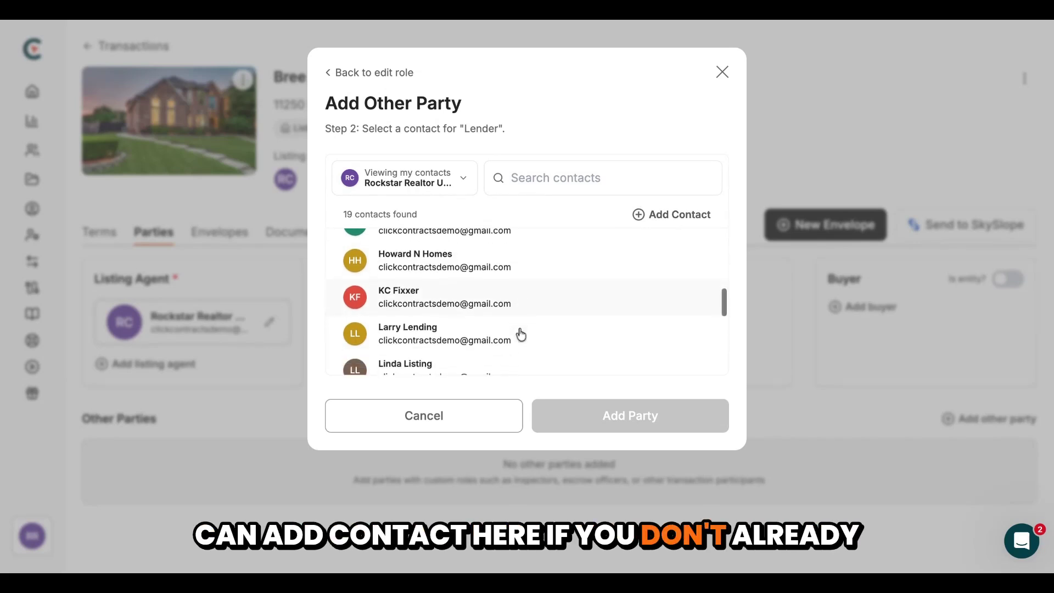
{"action": "left_click", "coordinate": [501, 335]}
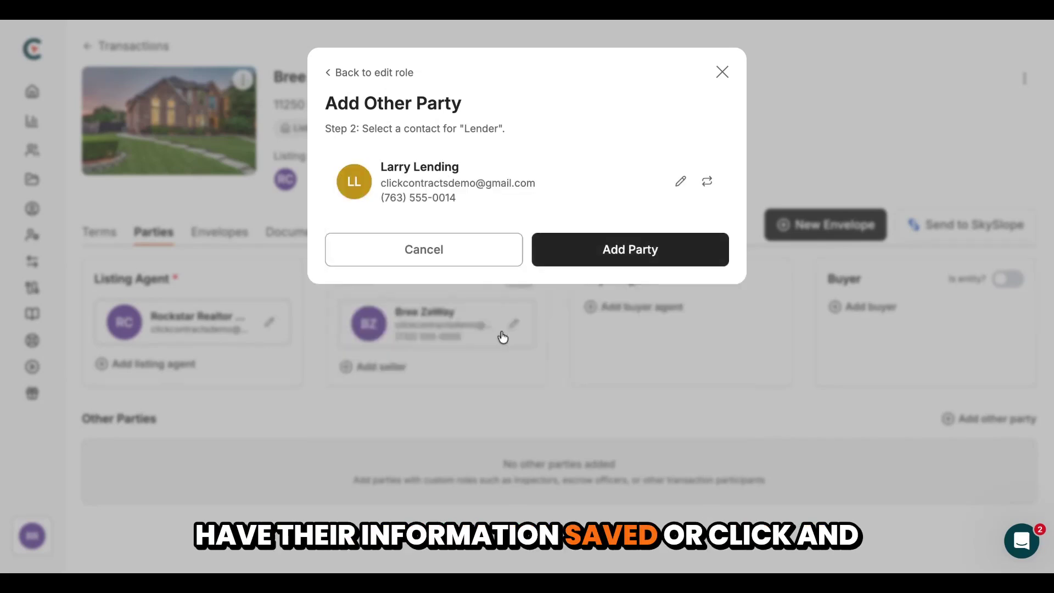
{"action": "left_click", "coordinate": [643, 257]}
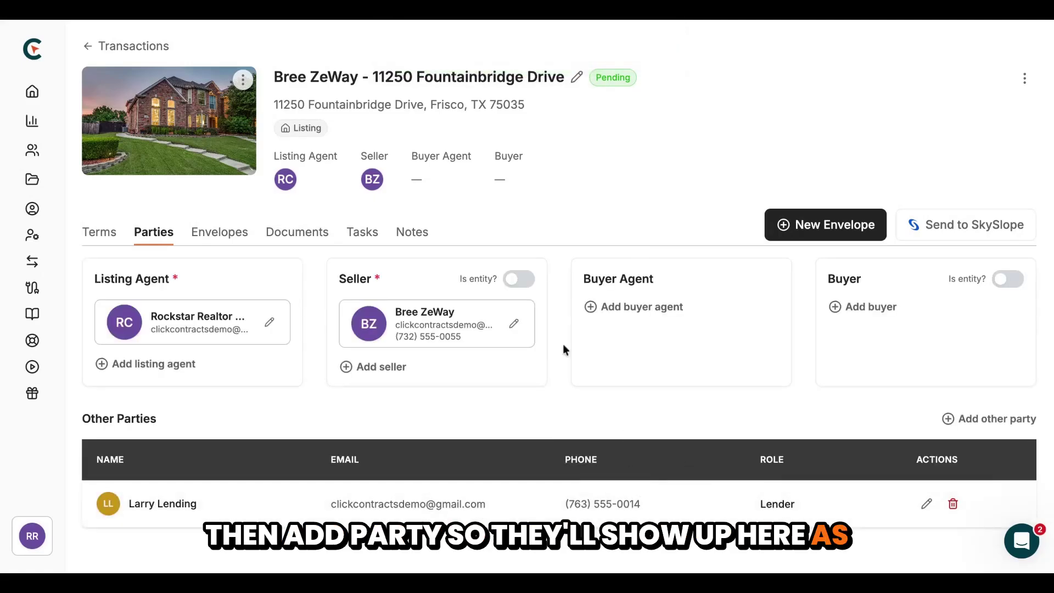
View the Envelopes tab and open the Listing Agreement envelope's actions menu
{"action": "left_click", "coordinate": [234, 240]}
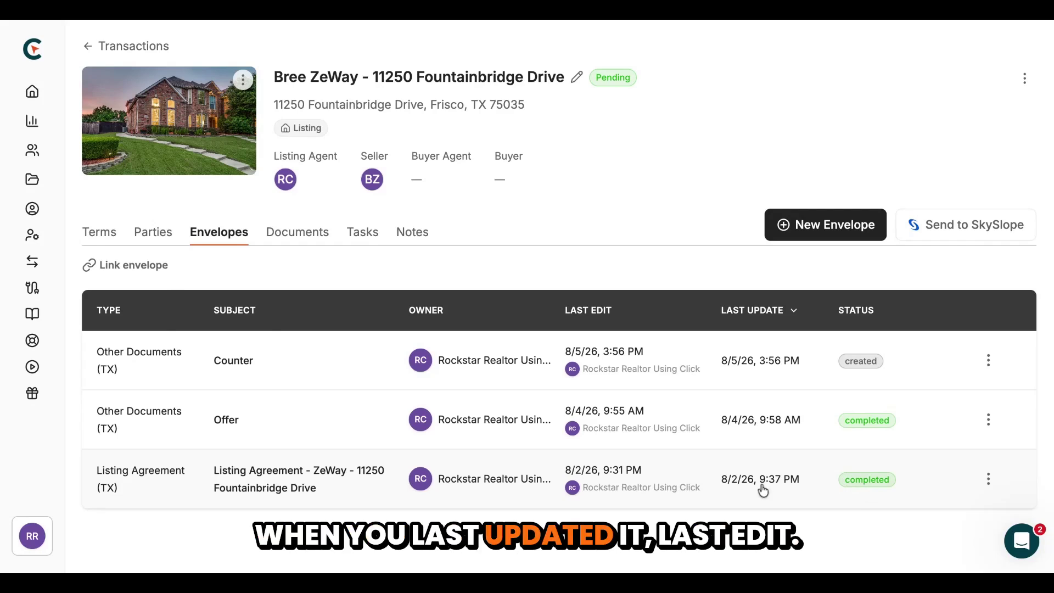
{"action": "left_click", "coordinate": [988, 479]}
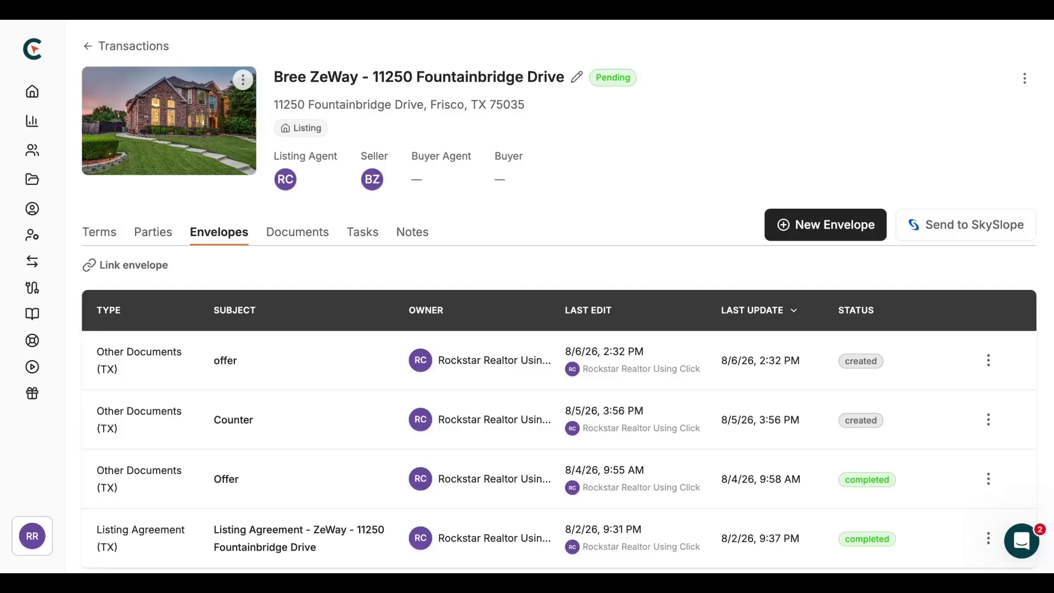
On the Documents tab, make Offers Received a required Listing (TX) checklist item, now showing Missing
{"action": "left_click", "coordinate": [297, 232]}
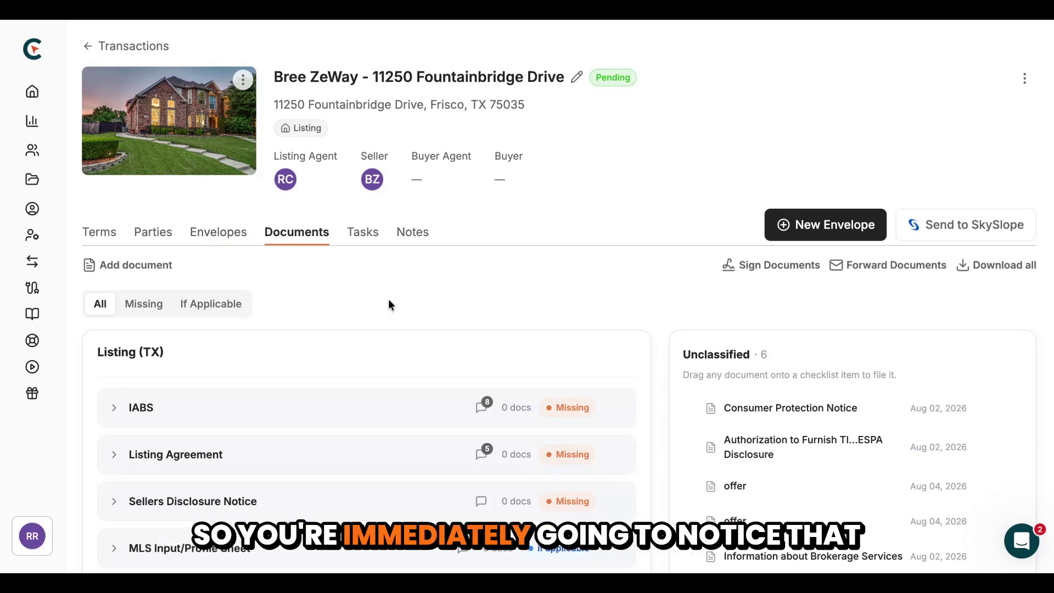
{"action": "scroll", "coordinate": [389, 303], "scroll_direction": "down", "scroll_amount": 2}
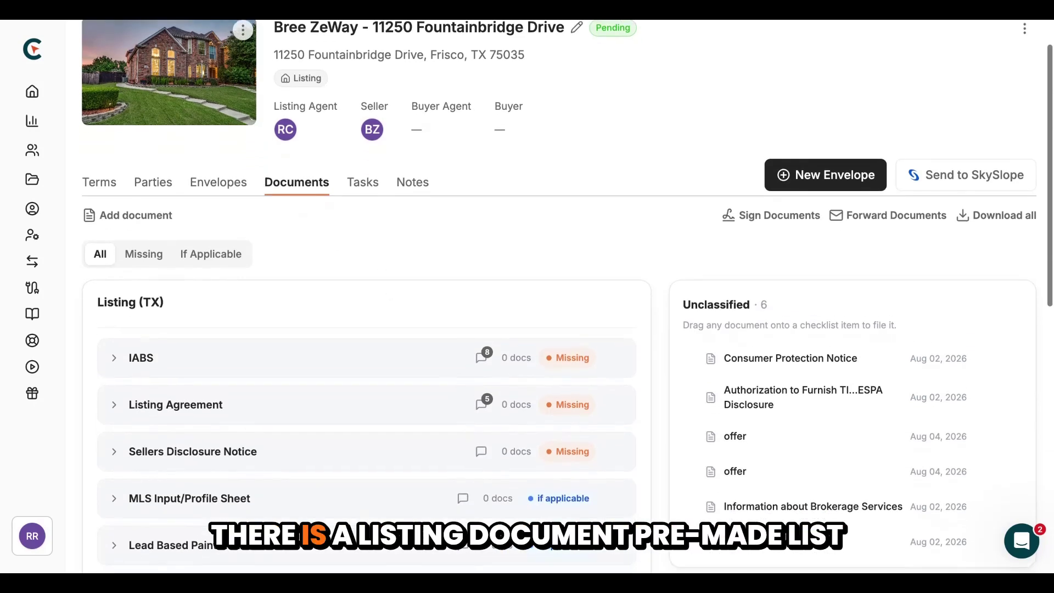
{"action": "scroll", "coordinate": [388, 303], "scroll_direction": "down", "scroll_amount": 2}
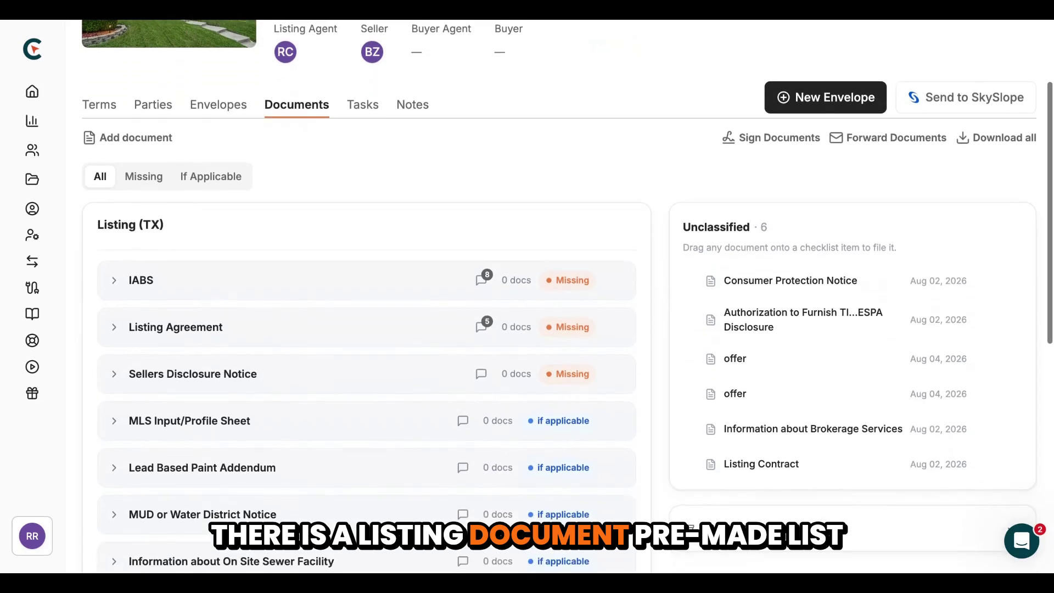
{"action": "scroll", "coordinate": [389, 307], "scroll_direction": "down", "scroll_amount": 5}
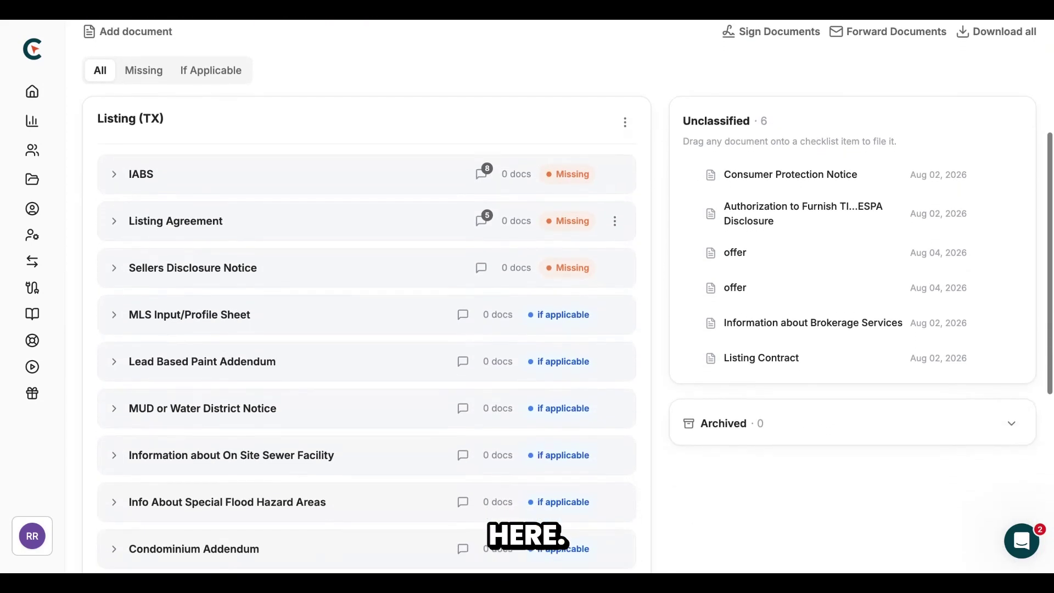
{"action": "scroll", "coordinate": [388, 307], "scroll_direction": "down", "scroll_amount": 7}
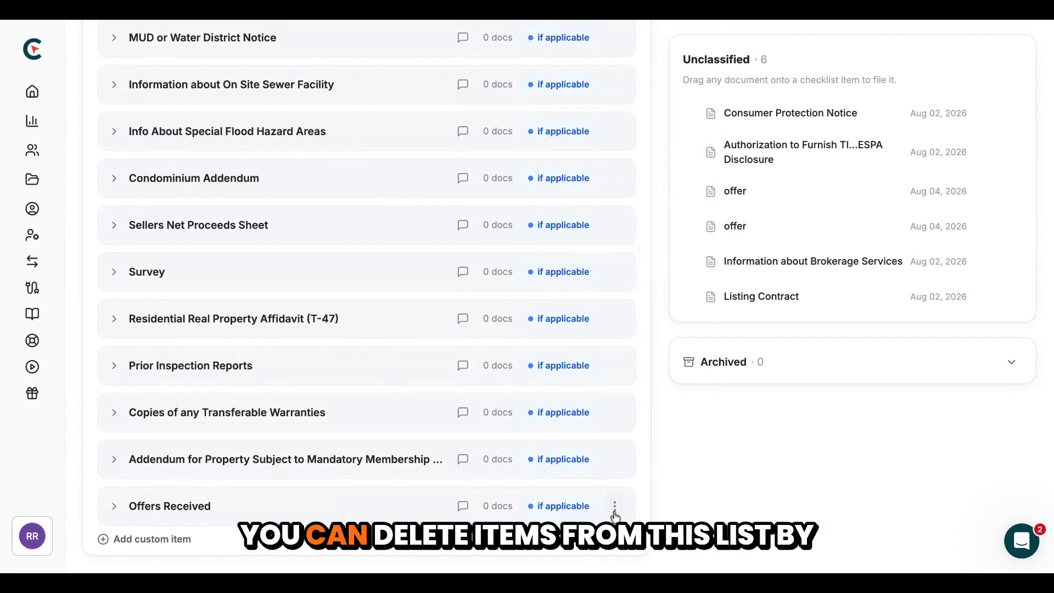
{"action": "left_click", "coordinate": [615, 504]}
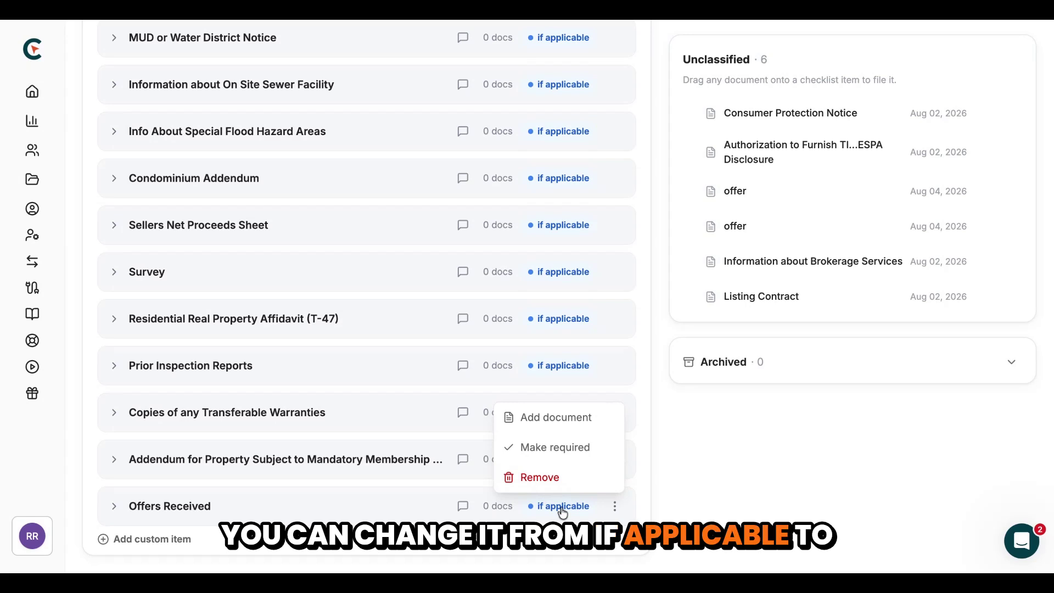
{"action": "left_click", "coordinate": [555, 447]}
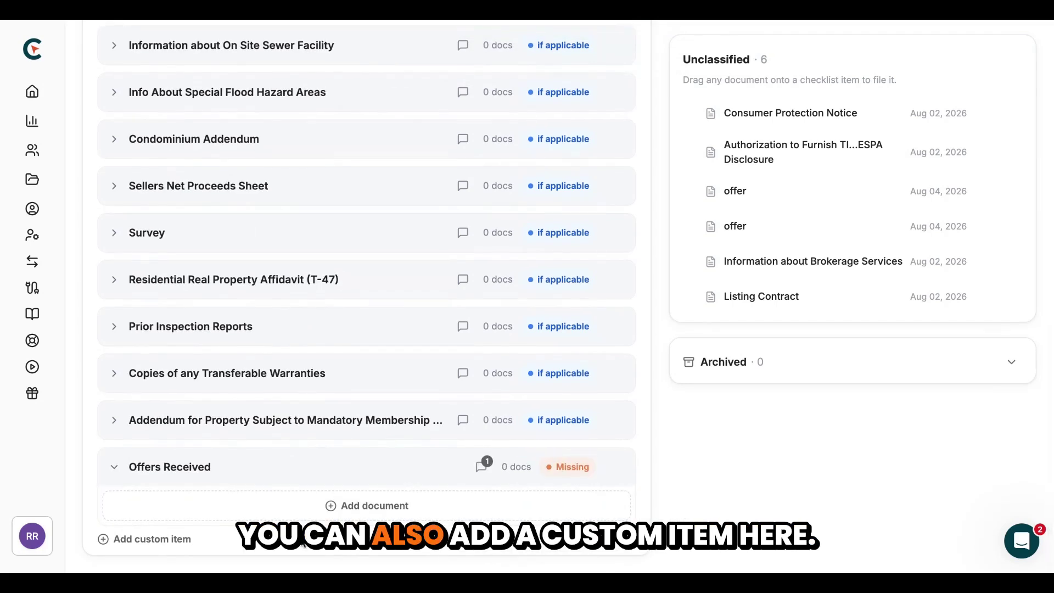
{"action": "left_click", "coordinate": [165, 539]}
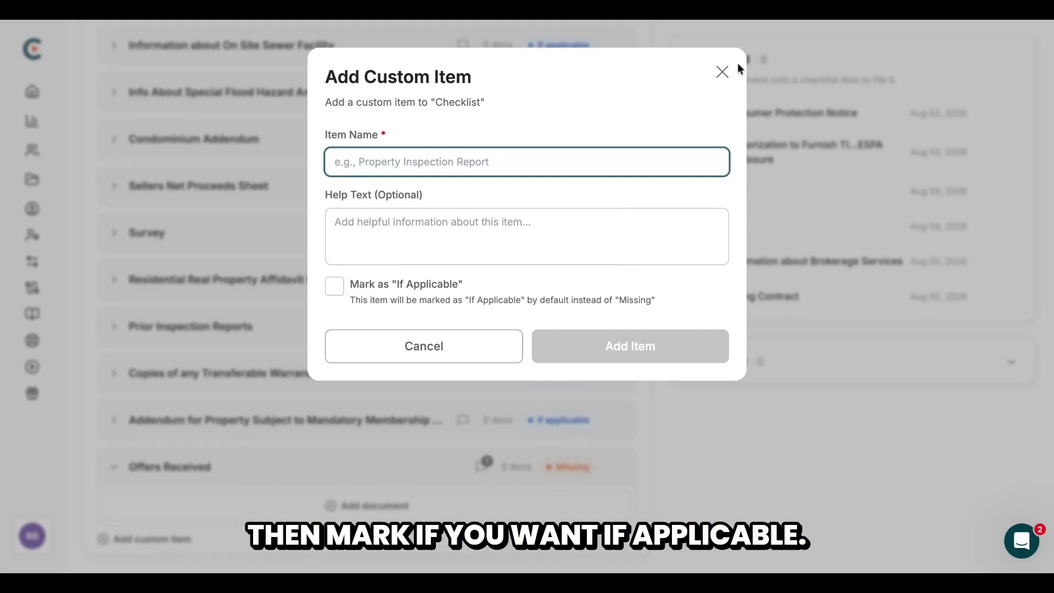
Dismiss the Add Custom Item form, expand the sidebar to Settings > Transactions, and return to Documents
{"action": "left_click", "coordinate": [722, 72]}
{"action": "scroll", "coordinate": [560, 279], "scroll_direction": "up", "scroll_amount": 10}
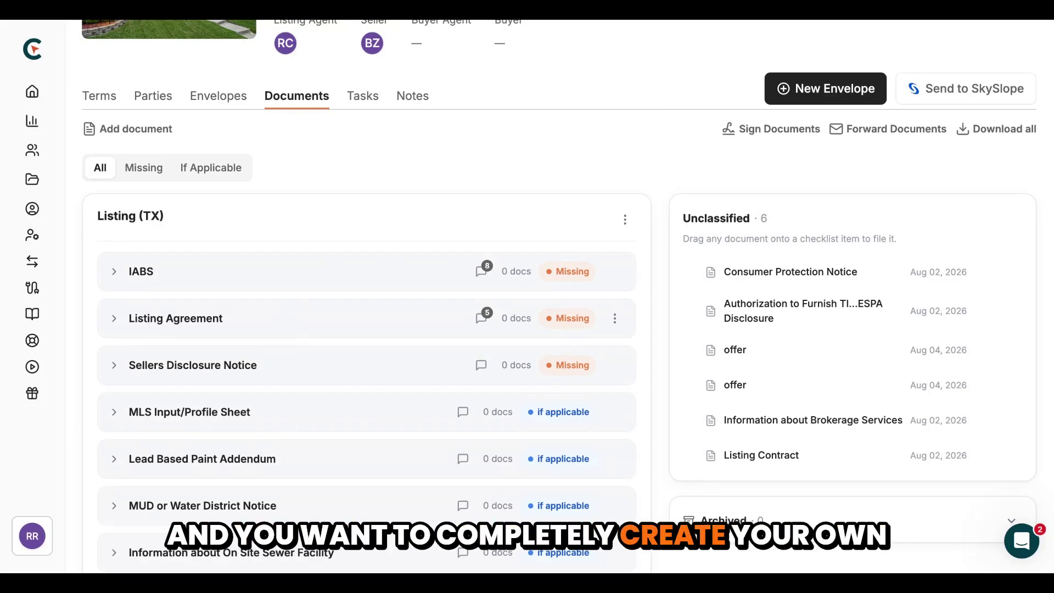
{"action": "scroll", "coordinate": [527, 297], "scroll_direction": "up", "scroll_amount": 2}
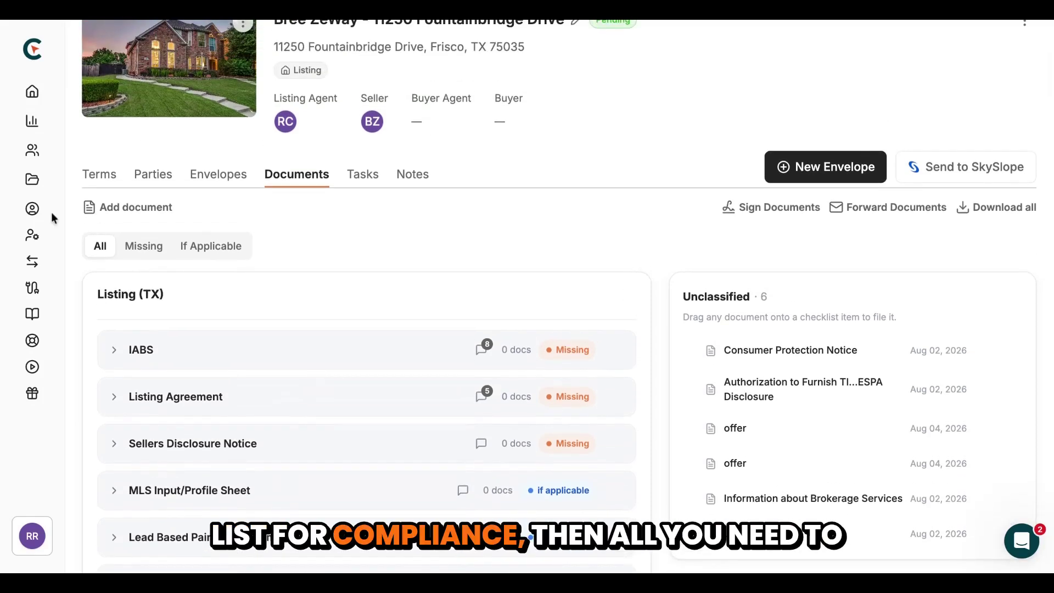
{"action": "left_click", "coordinate": [64, 73]}
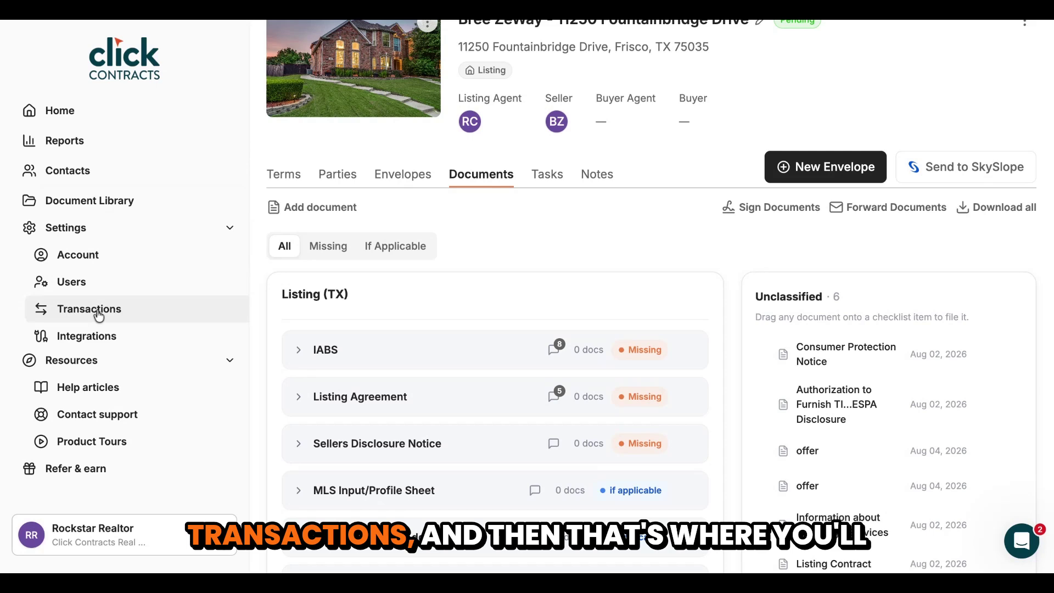
{"action": "scroll", "coordinate": [285, 104], "scroll_direction": "up", "scroll_amount": 1}
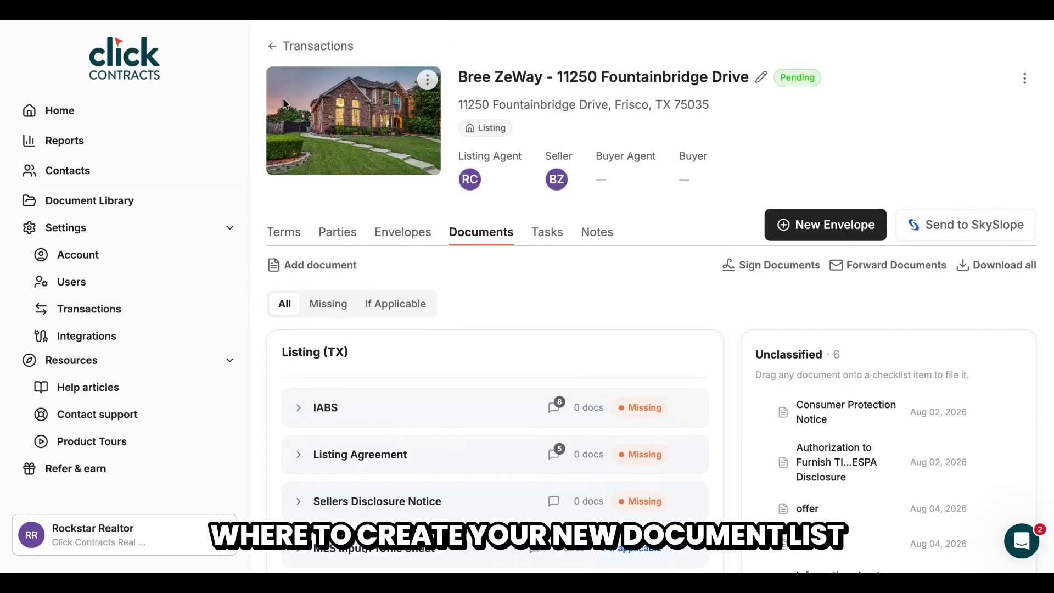
{"action": "left_click", "coordinate": [273, 49]}
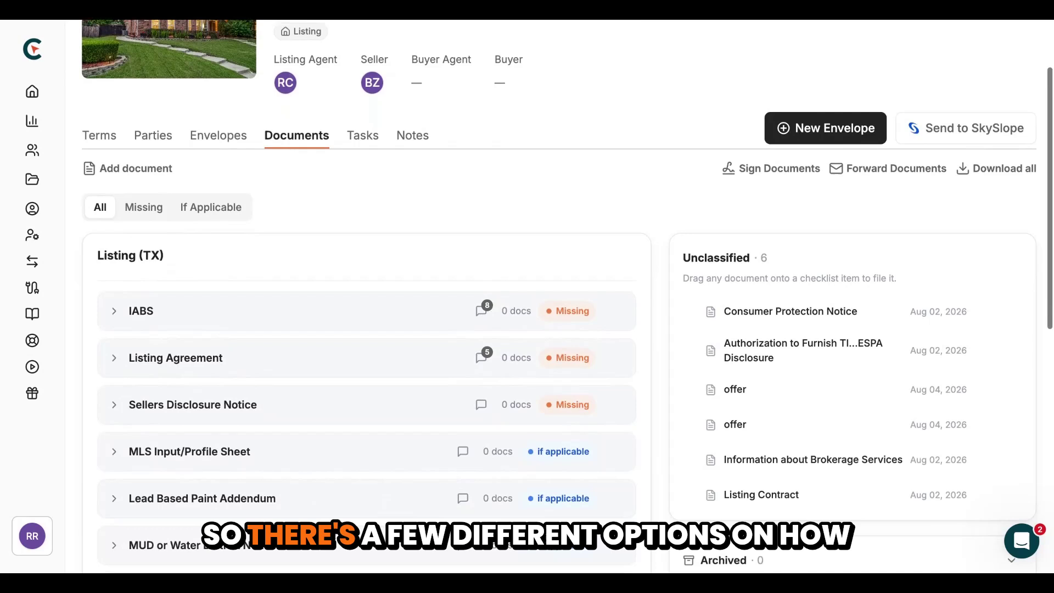
{"action": "scroll", "coordinate": [548, 329], "scroll_direction": "down", "scroll_amount": 1}
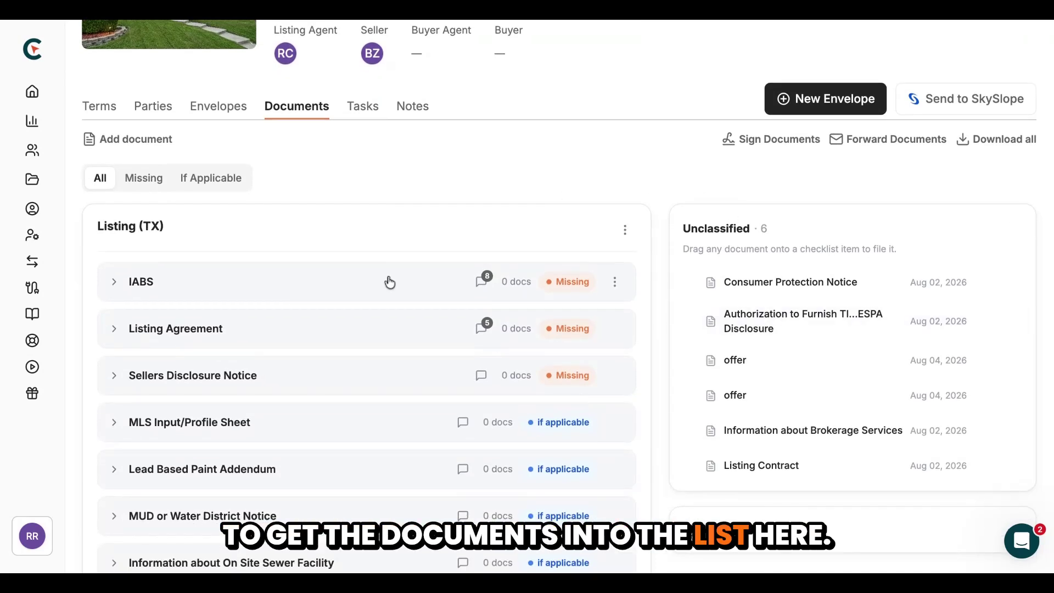
{"action": "scroll", "coordinate": [558, 181], "scroll_direction": "down", "scroll_amount": 1}
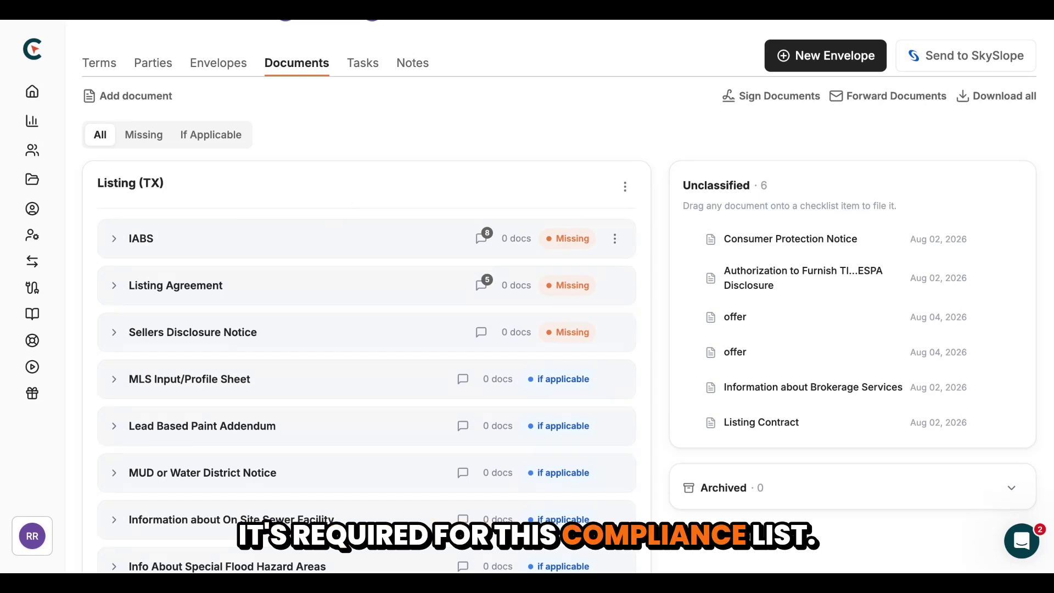
Open IABS's add-document form, uncheck seller-completed envelopes, try device upload, then cancel without attaching
{"action": "left_click", "coordinate": [323, 240]}
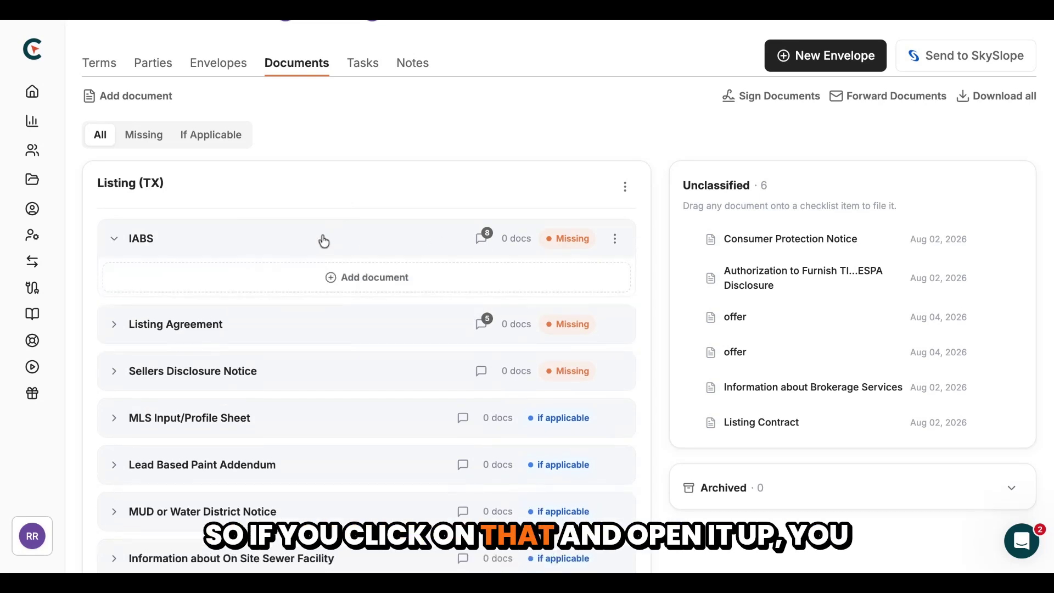
{"action": "left_click", "coordinate": [380, 285]}
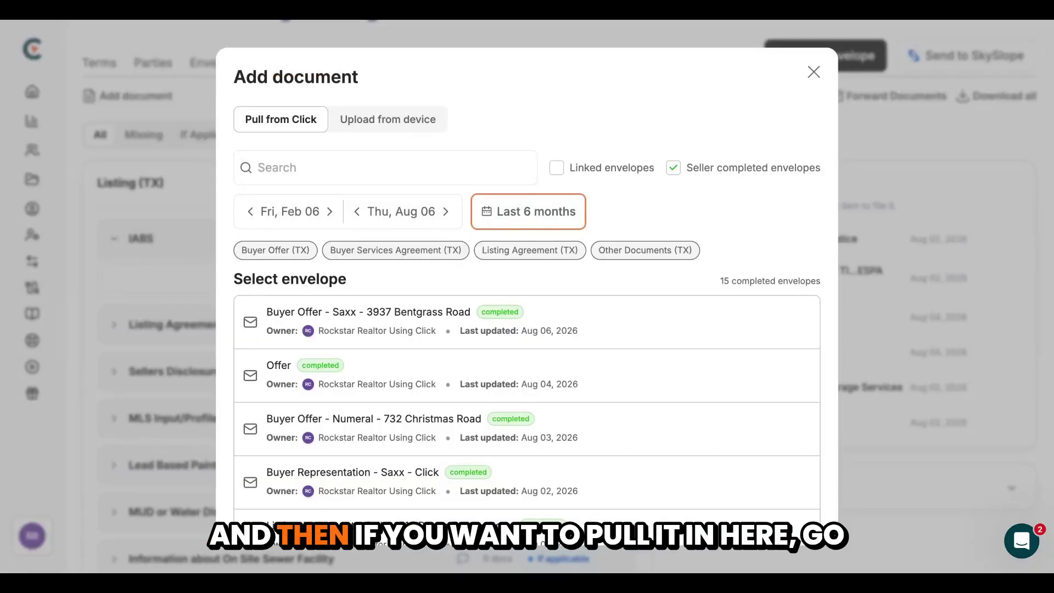
{"action": "left_click", "coordinate": [674, 175]}
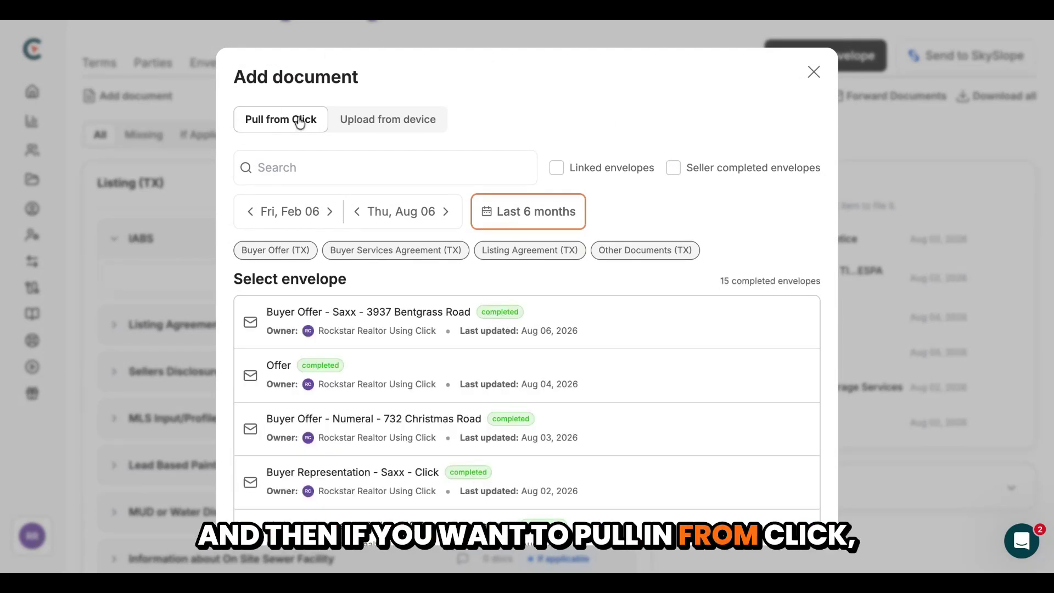
{"action": "scroll", "coordinate": [436, 366], "scroll_direction": "down", "scroll_amount": 1}
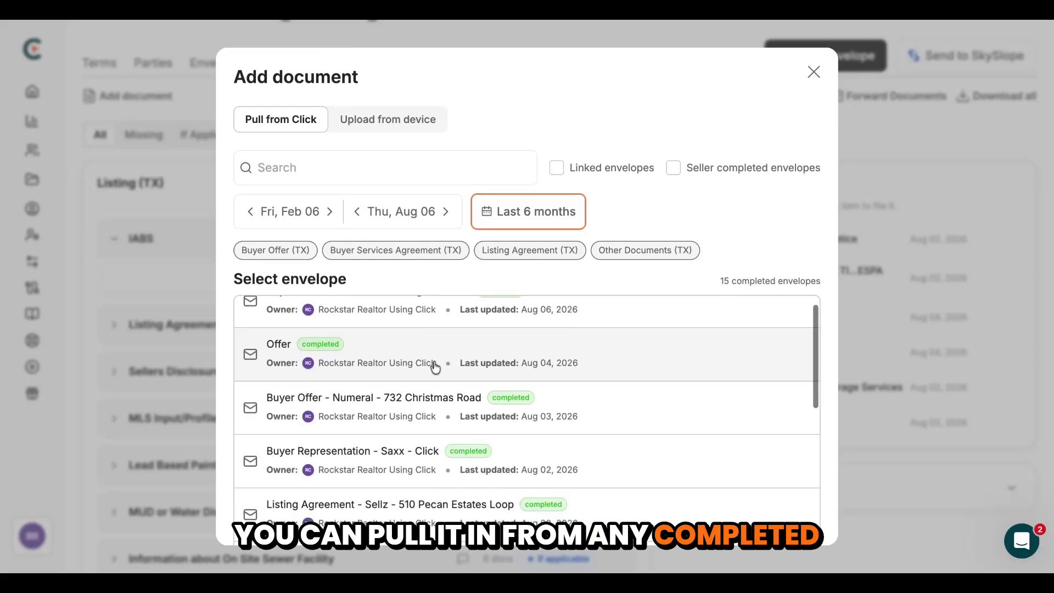
{"action": "scroll", "coordinate": [434, 365], "scroll_direction": "down", "scroll_amount": 10}
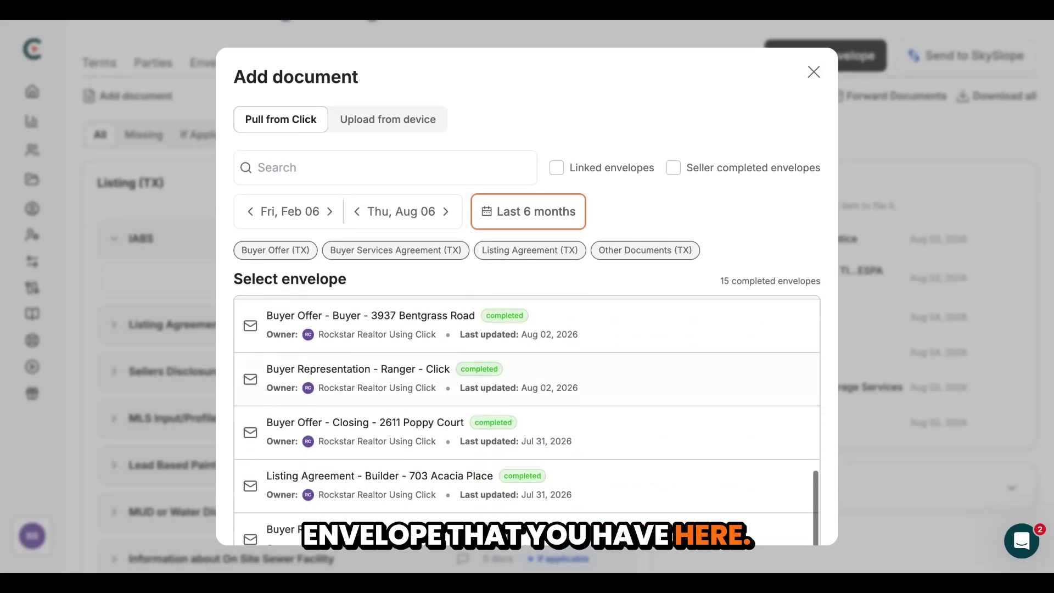
{"action": "scroll", "coordinate": [434, 365], "scroll_direction": "up", "scroll_amount": 10}
{"action": "left_click", "coordinate": [298, 169]}
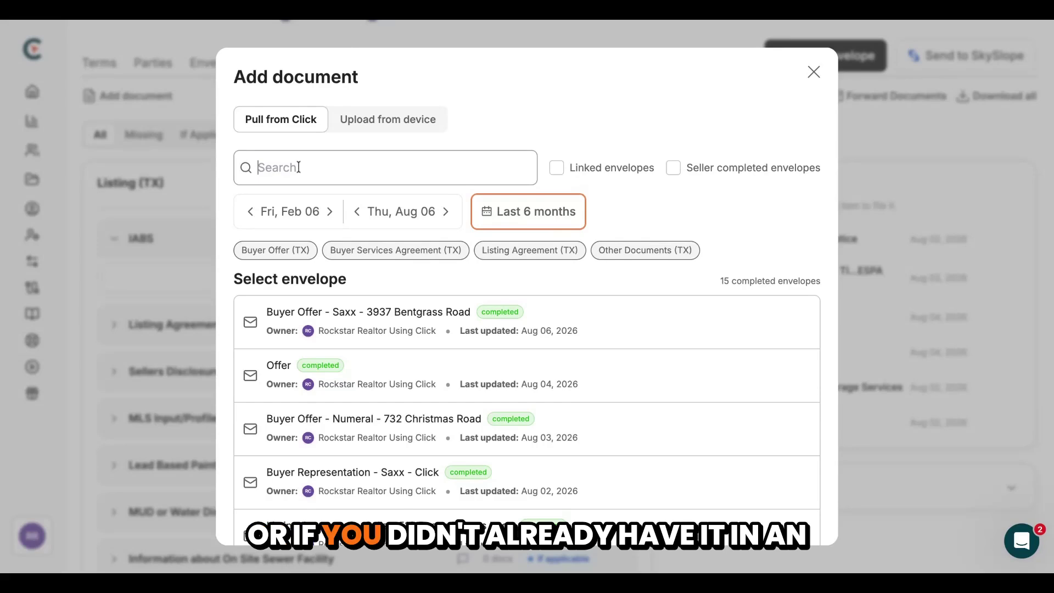
{"action": "left_click", "coordinate": [386, 123]}
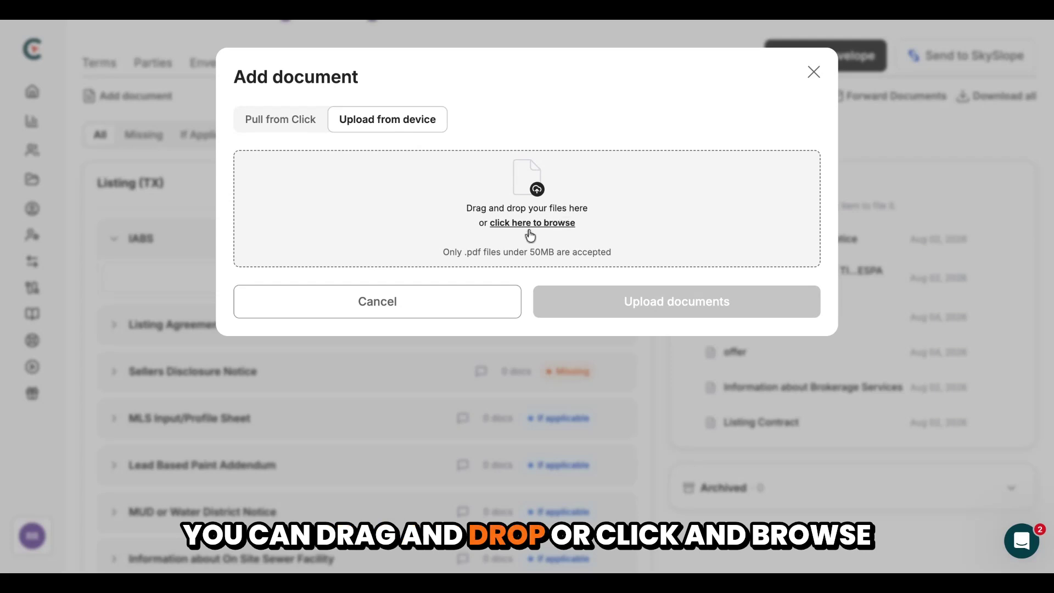
{"action": "left_click", "coordinate": [456, 304]}
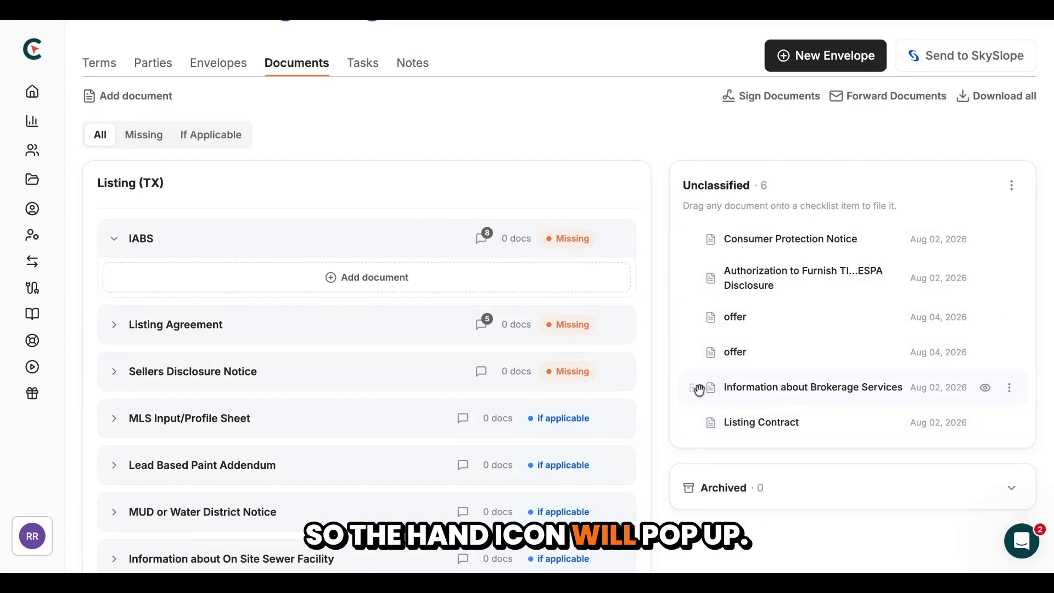
File Information about Brokerage Services under IABS and set the IABS item to Approved
{"action": "left_click_drag", "start_coordinate": [707, 389], "coordinate": [232, 252]}
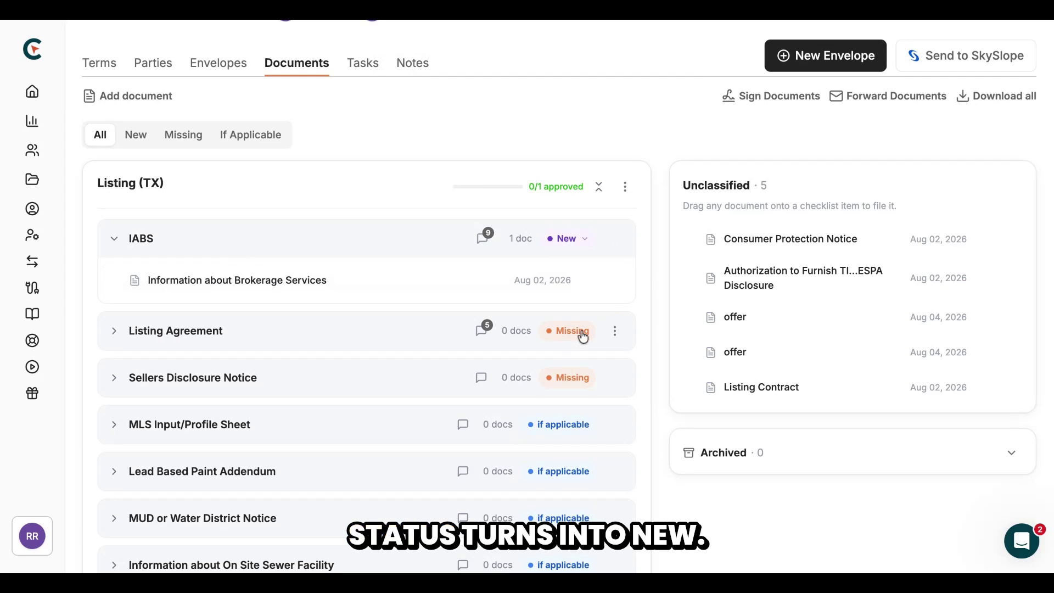
{"action": "left_click", "coordinate": [584, 241]}
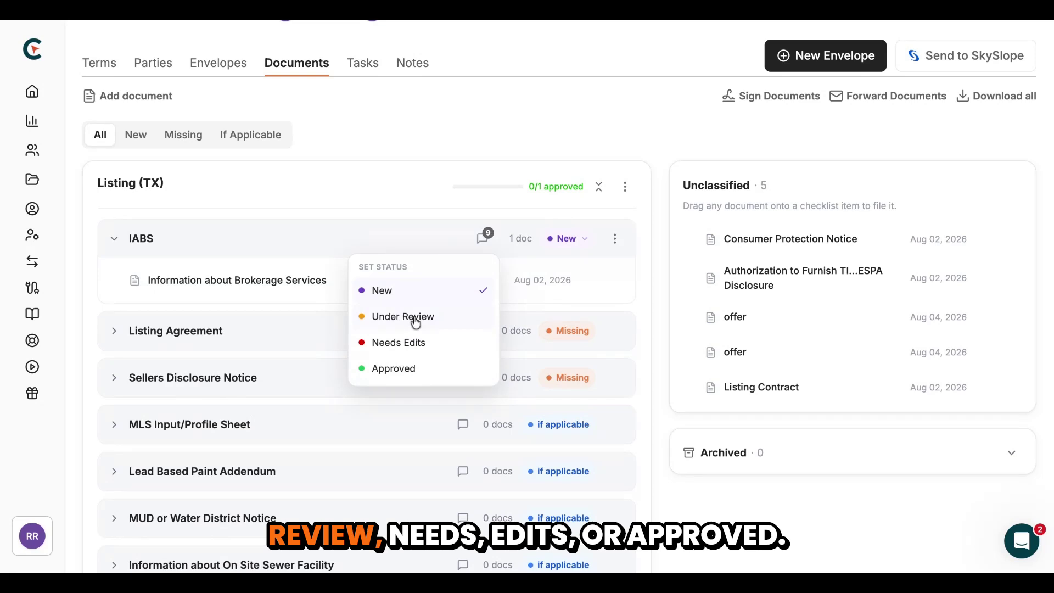
{"action": "left_click", "coordinate": [406, 372]}
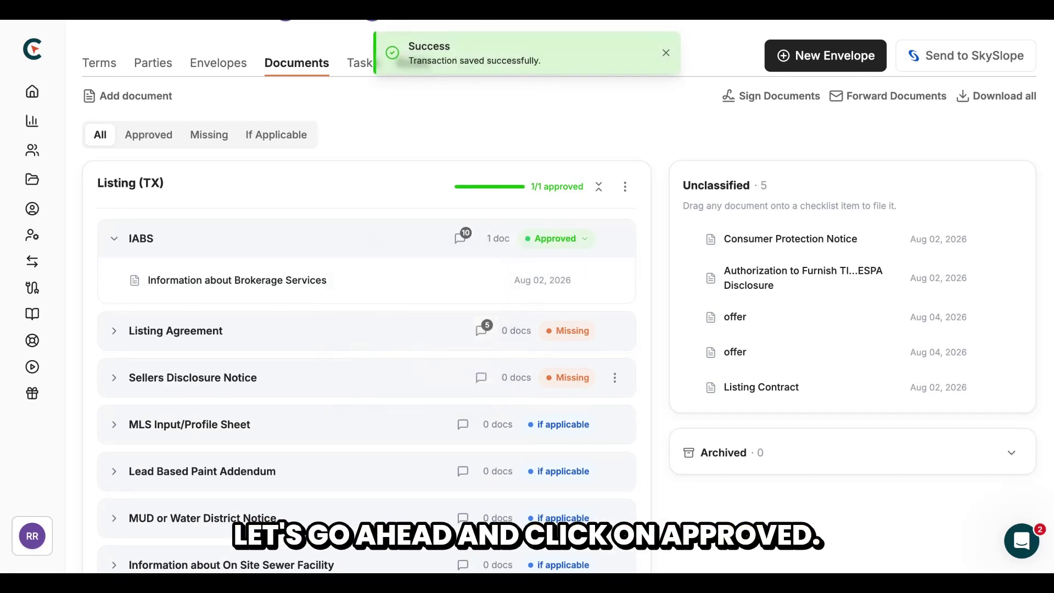
Review the full notes history for the IABS item
{"action": "left_click", "coordinate": [459, 239]}
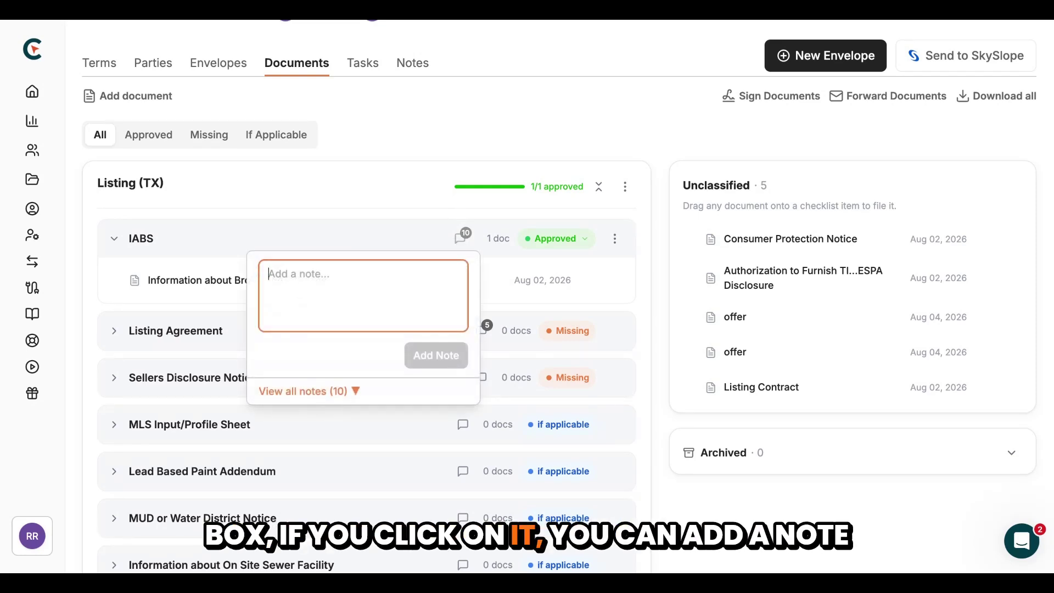
{"action": "left_click", "coordinate": [353, 391]}
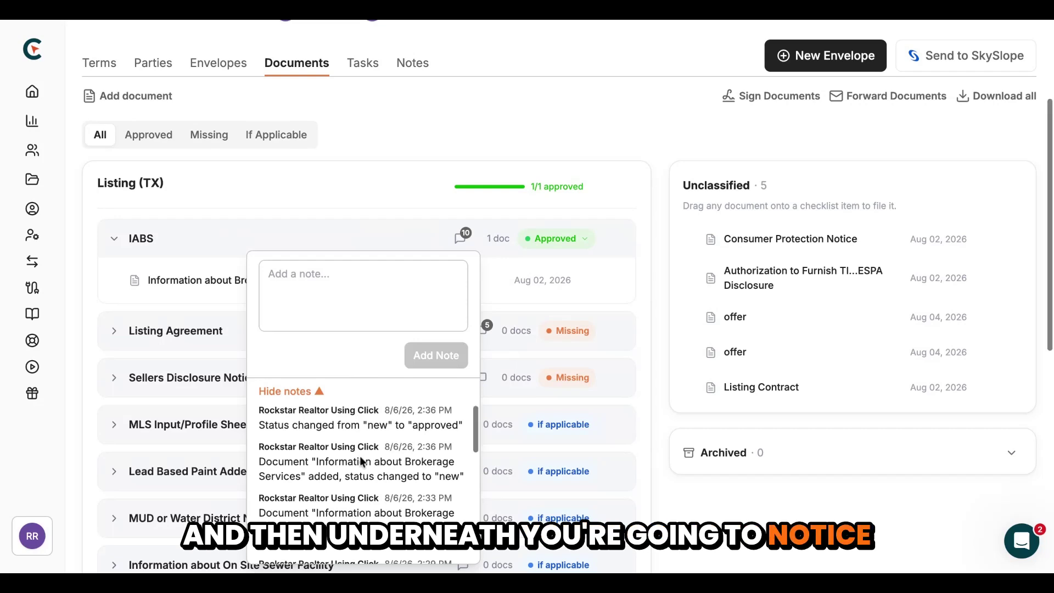
{"action": "scroll", "coordinate": [361, 461], "scroll_direction": "down", "scroll_amount": 3}
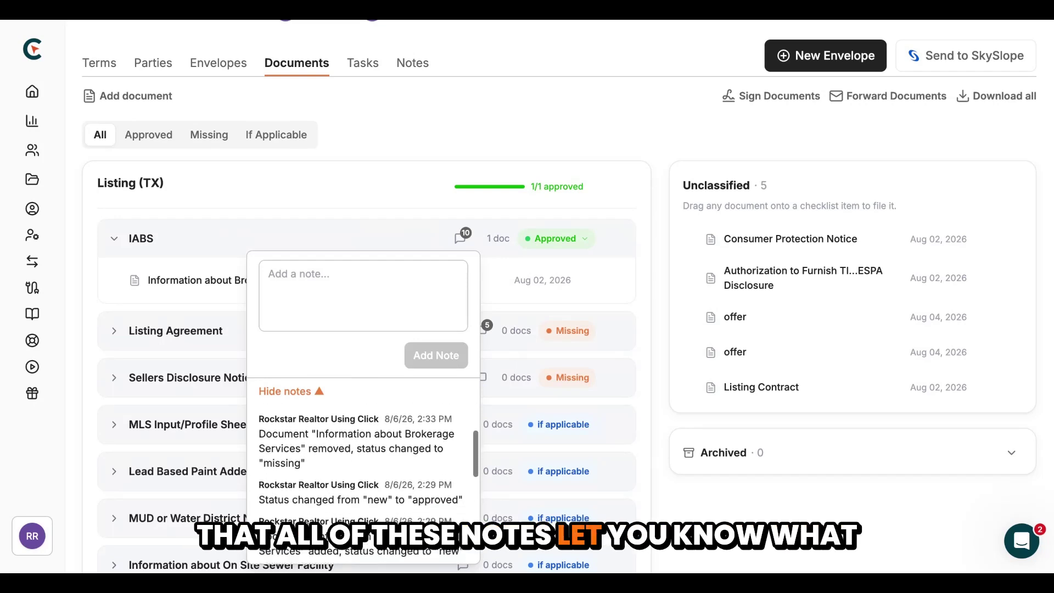
{"action": "scroll", "coordinate": [361, 460], "scroll_direction": "down", "scroll_amount": 4}
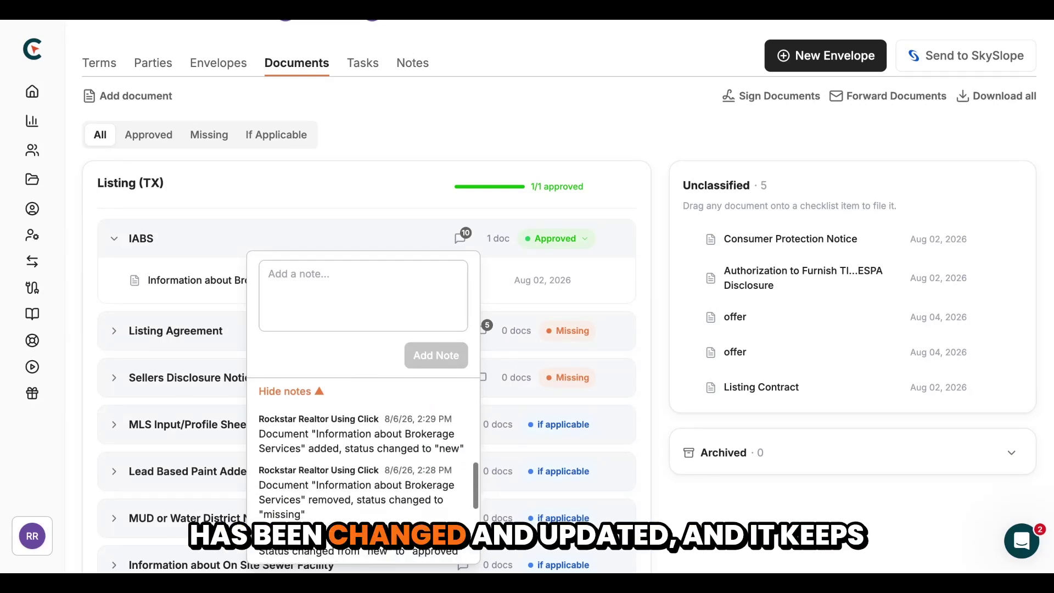
{"action": "scroll", "coordinate": [361, 461], "scroll_direction": "down", "scroll_amount": 5}
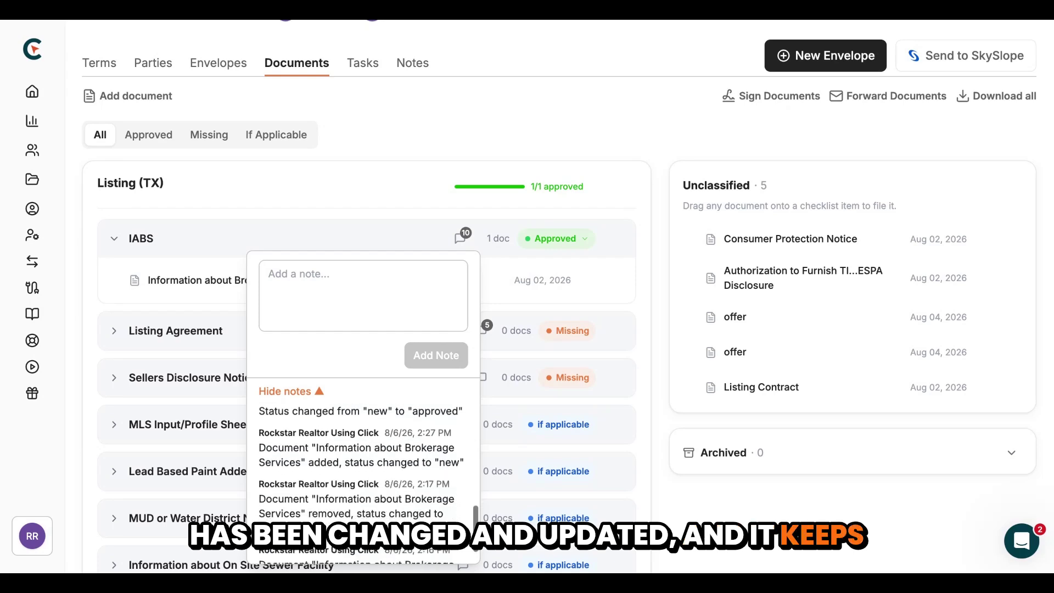
Close the IABS notes history and view the IABS item's actions
{"action": "left_click", "coordinate": [481, 128]}
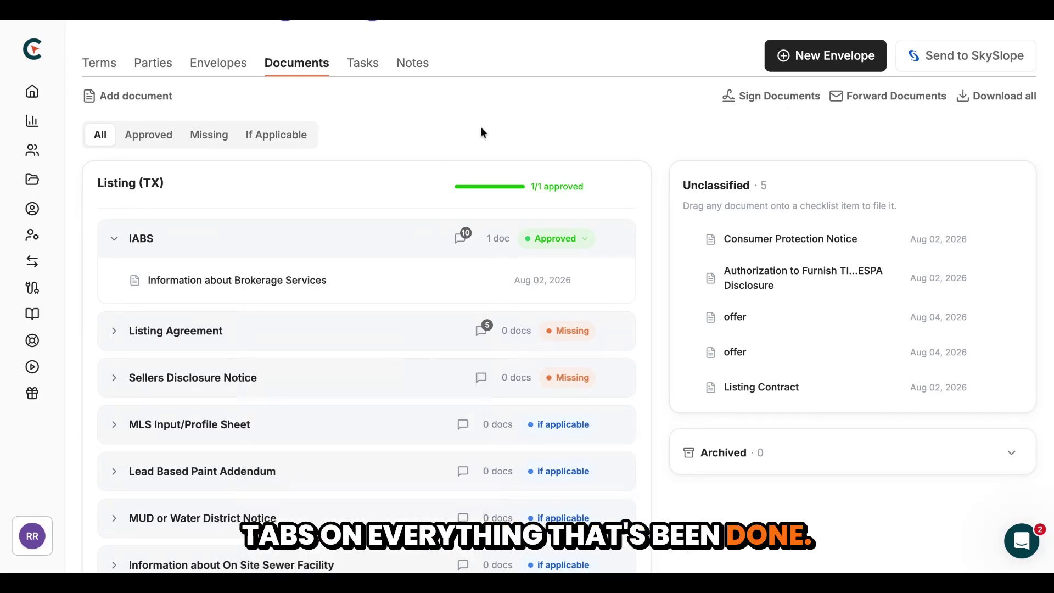
{"action": "left_click", "coordinate": [615, 242]}
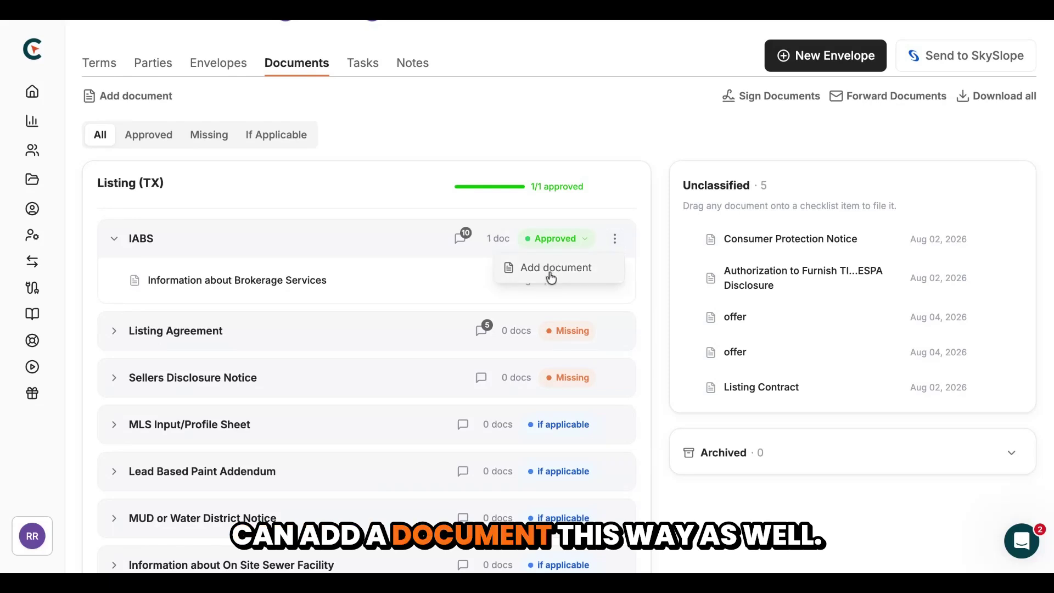
{"action": "scroll", "coordinate": [604, 207], "scroll_direction": "down", "scroll_amount": 2}
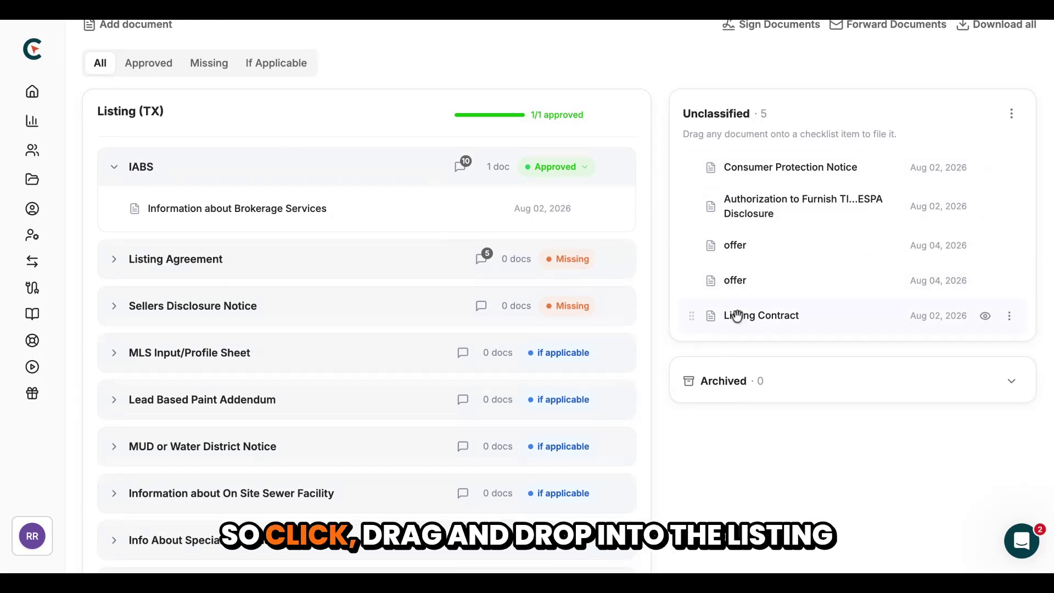
File Listing Contract under Listing Agreement, approve it, and archive the Consumer Protection Notice
{"action": "left_click_drag", "start_coordinate": [737, 316], "coordinate": [215, 271]}
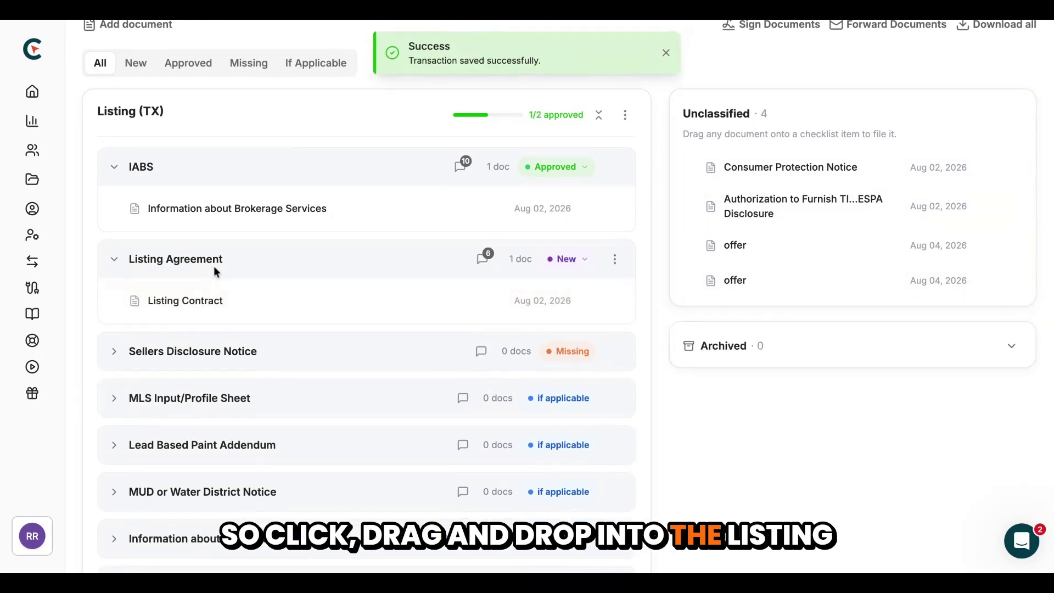
{"action": "left_click", "coordinate": [579, 266]}
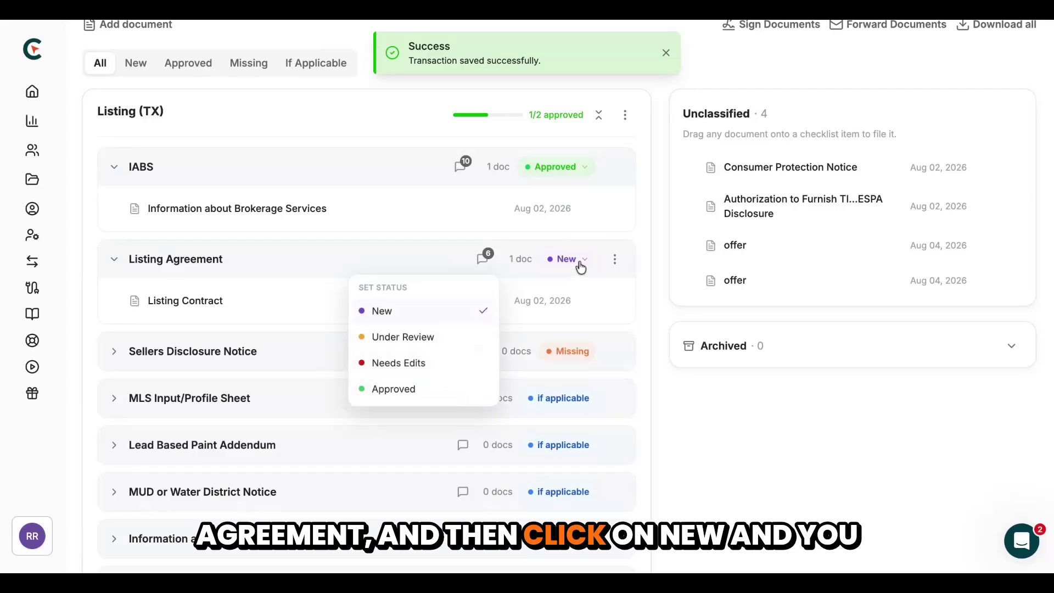
{"action": "left_click", "coordinate": [407, 390]}
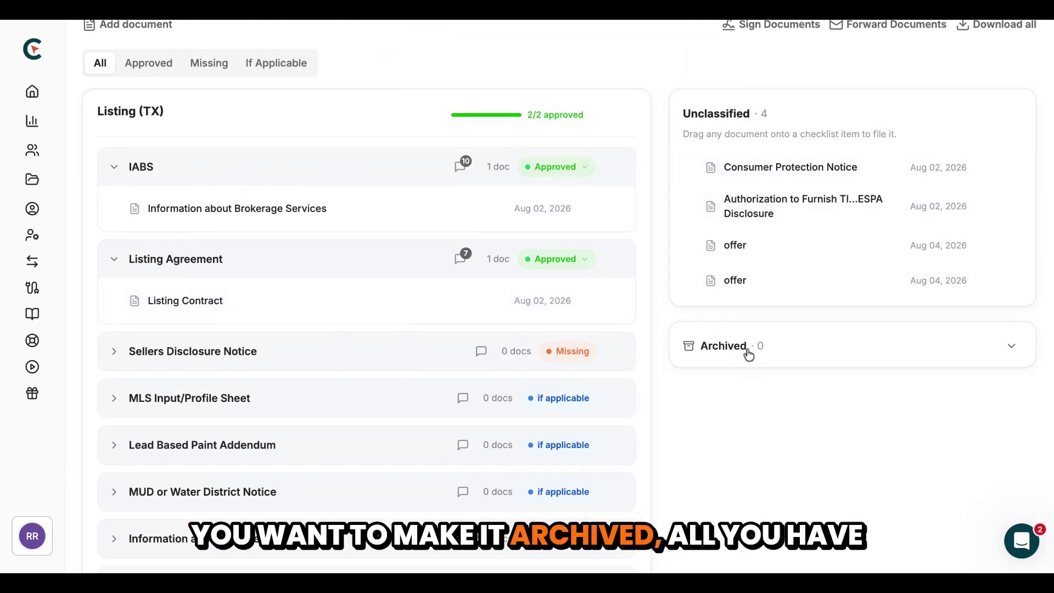
{"action": "left_click_drag", "start_coordinate": [748, 167], "coordinate": [751, 362]}
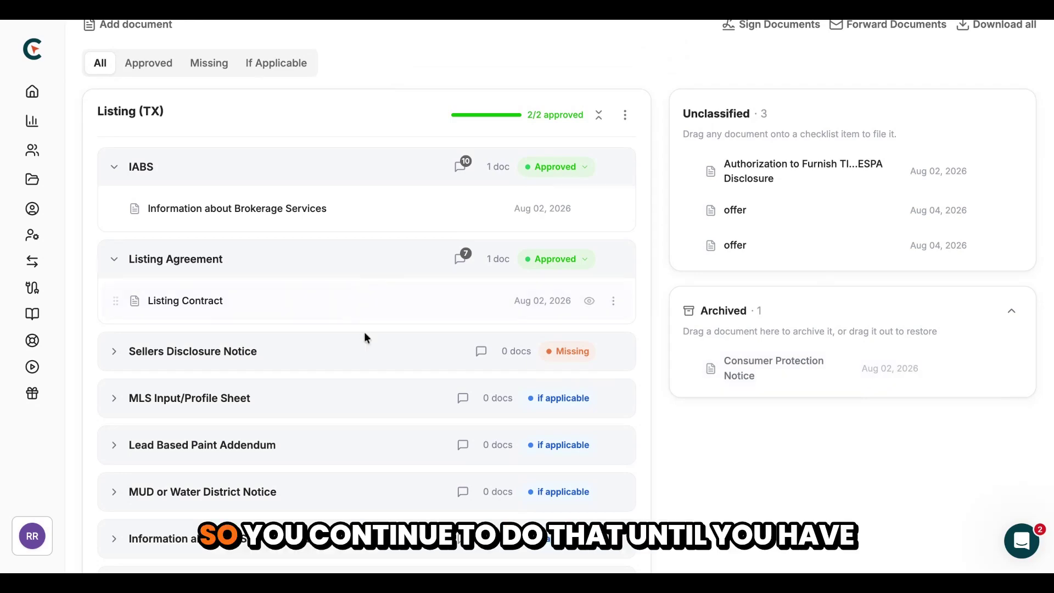
{"action": "scroll", "coordinate": [378, 342], "scroll_direction": "down", "scroll_amount": 1}
{"action": "scroll", "coordinate": [377, 341], "scroll_direction": "down", "scroll_amount": 3}
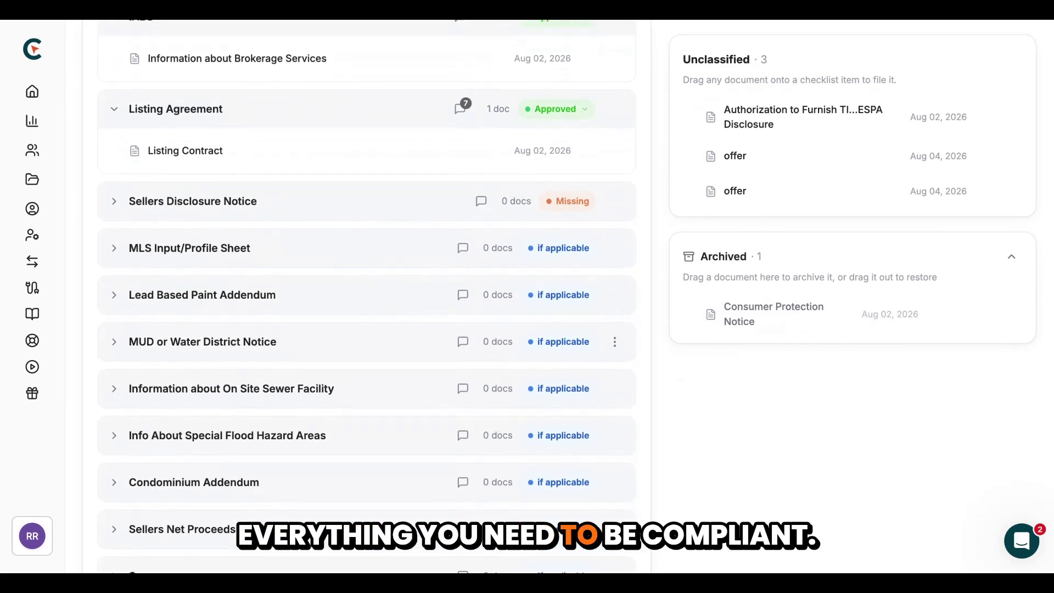
{"action": "scroll", "coordinate": [378, 341], "scroll_direction": "up", "scroll_amount": 6}
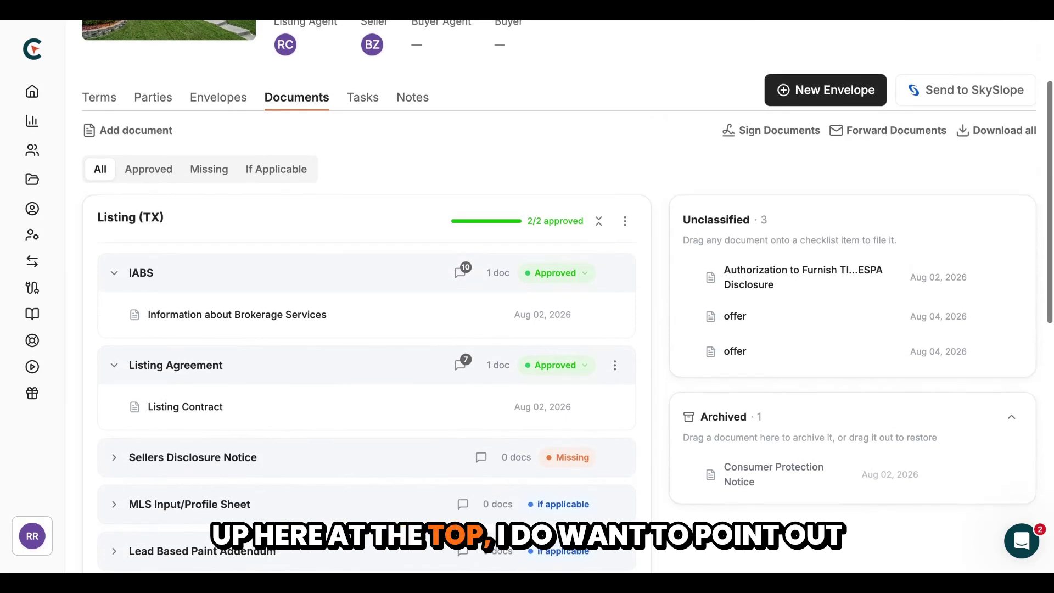
{"action": "scroll", "coordinate": [378, 342], "scroll_direction": "up", "scroll_amount": 1}
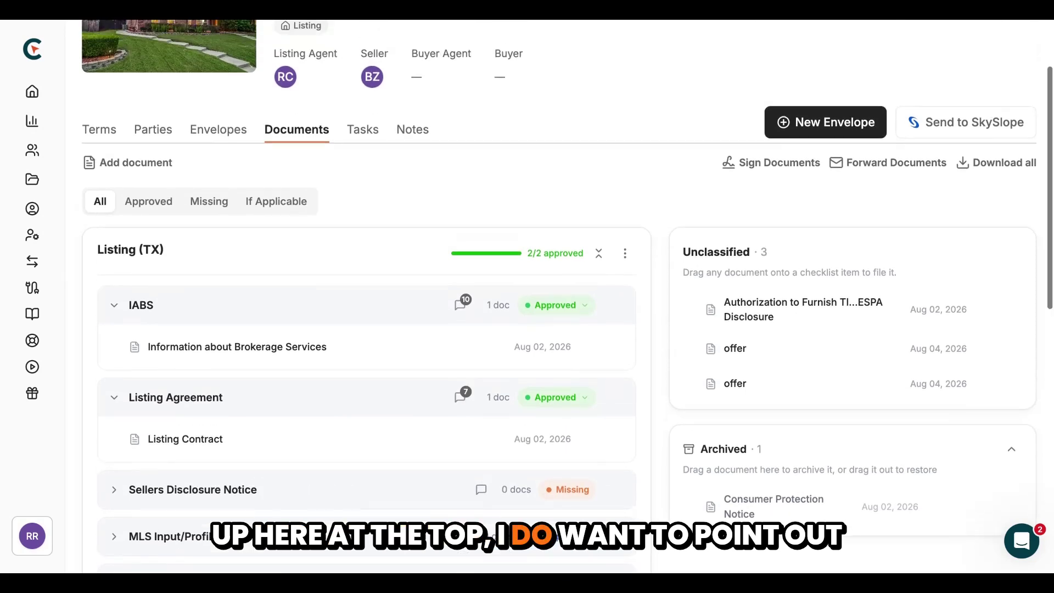
{"action": "left_click", "coordinate": [144, 208]}
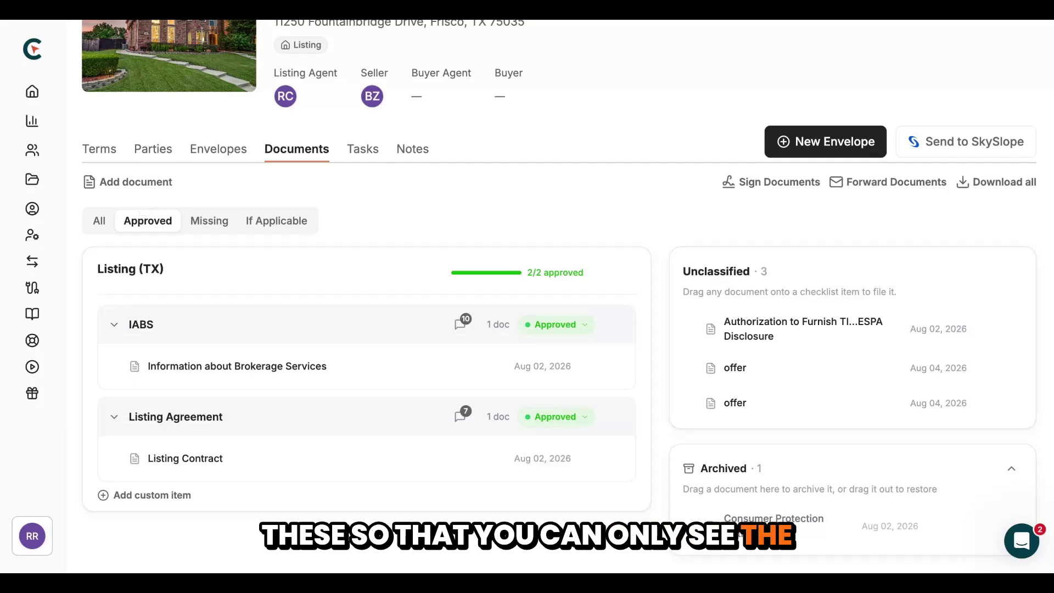
{"action": "left_click", "coordinate": [213, 223]}
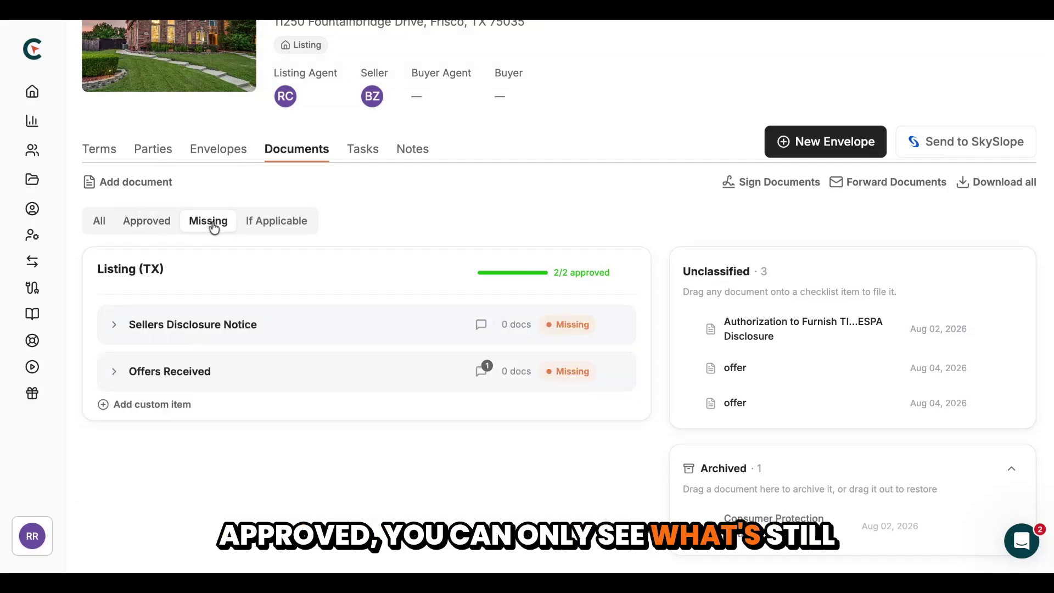
{"action": "left_click", "coordinate": [285, 229]}
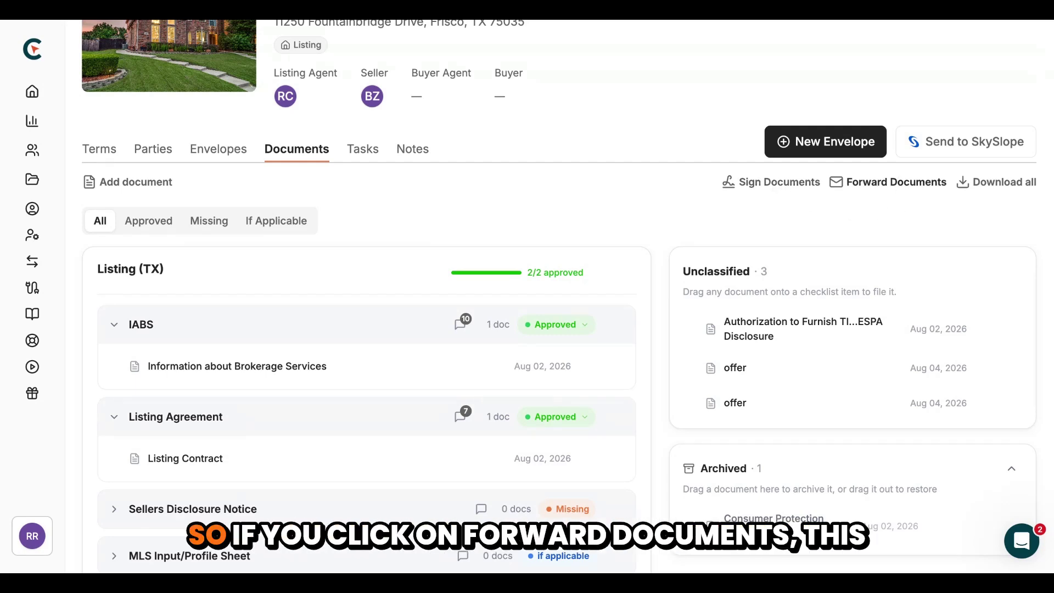
Dismiss Forward Documents without sending, then download all of the transaction's documents
{"action": "left_click", "coordinate": [888, 182]}
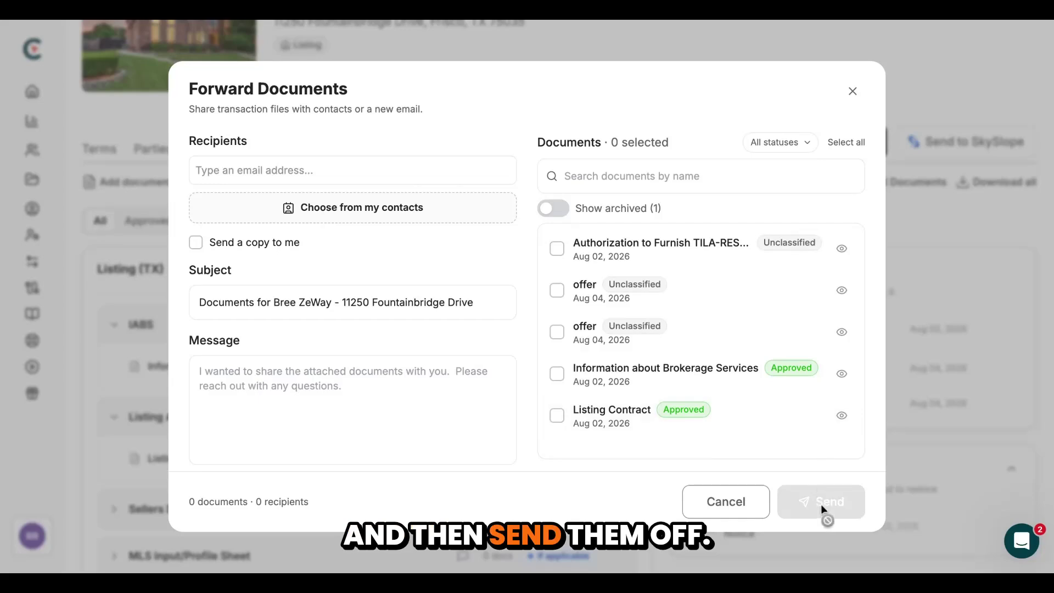
{"action": "left_click", "coordinate": [853, 92]}
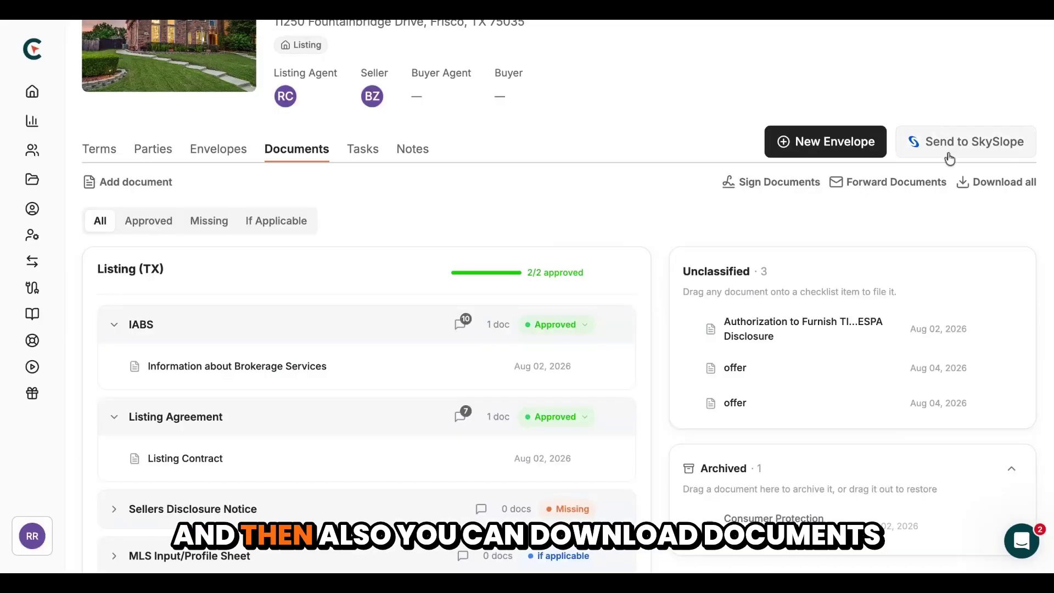
{"action": "left_click", "coordinate": [996, 183]}
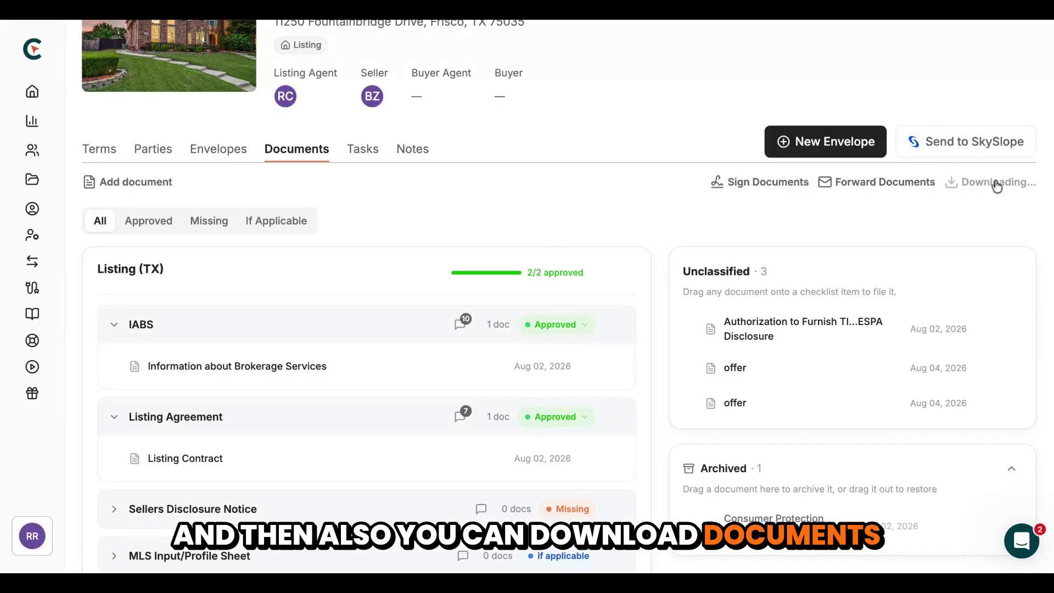
View the brokerage services document's row actions (Edit name, Sign, Archive, Remove) and scroll back up
{"action": "scroll", "coordinate": [666, 230], "scroll_direction": "down", "scroll_amount": 2}
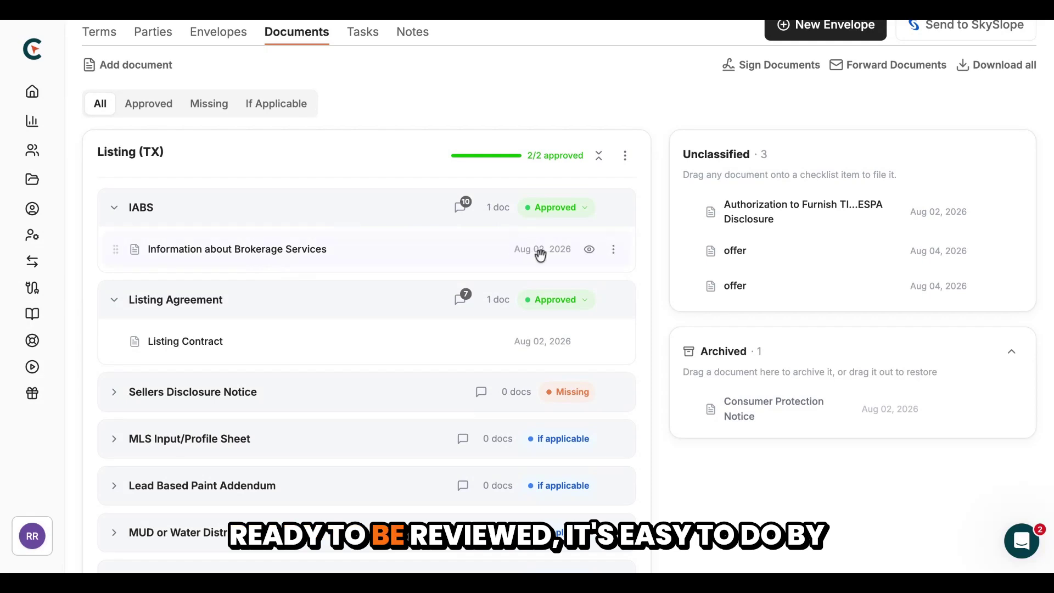
{"action": "left_click", "coordinate": [613, 254]}
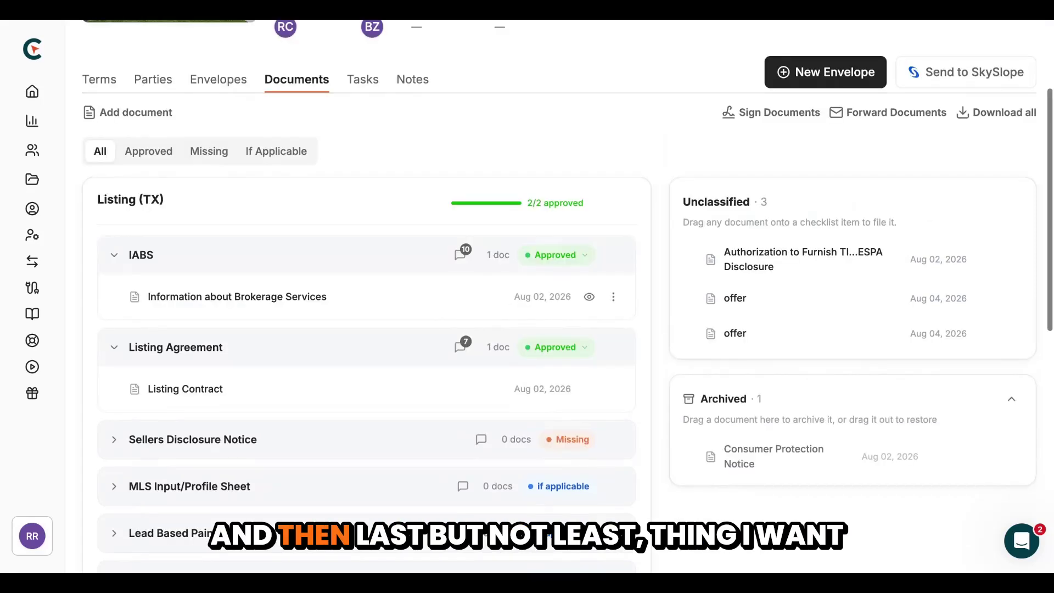
{"action": "scroll", "coordinate": [757, 433], "scroll_direction": "up", "scroll_amount": 3}
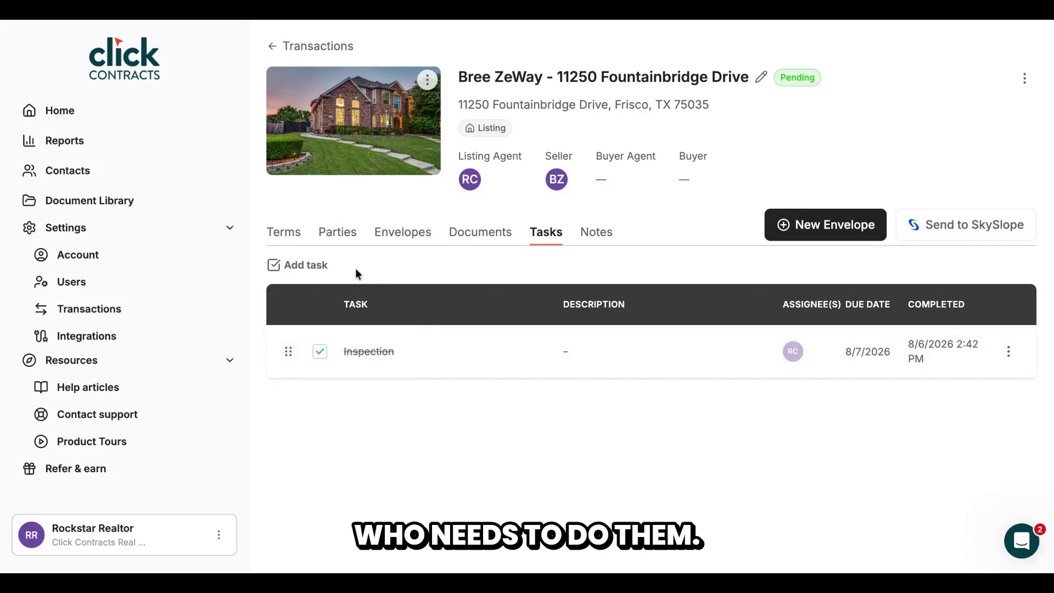
Create the 'Closing Date' task due 8/28/2026 with Light email reminders and daily overdue reminders
{"action": "left_click", "coordinate": [298, 265]}
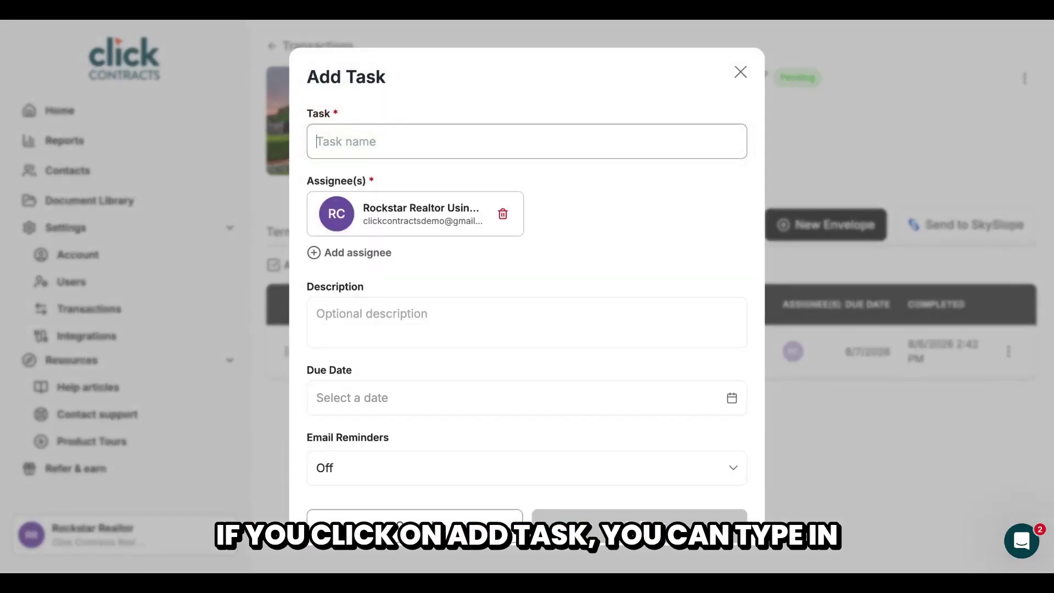
{"action": "type", "text": "Closing Date"}
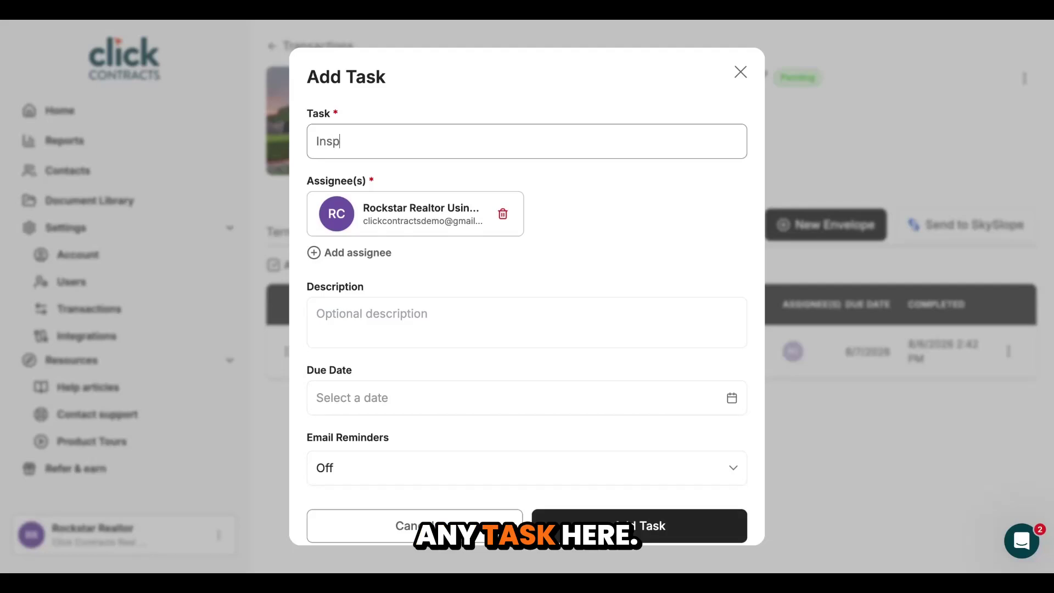
{"action": "left_click", "coordinate": [564, 233]}
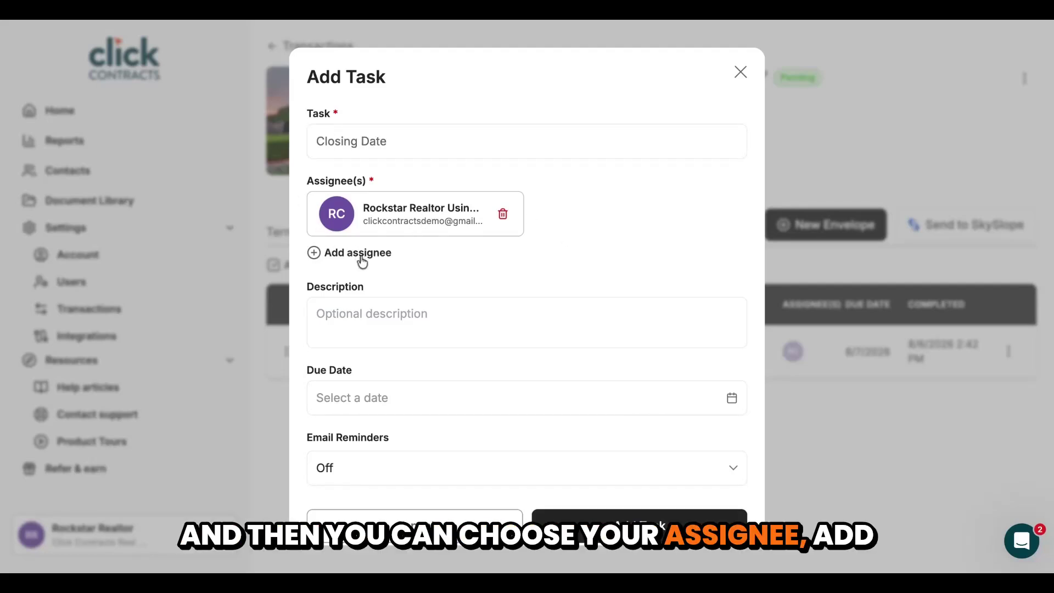
{"action": "scroll", "coordinate": [348, 308], "scroll_direction": "down", "scroll_amount": 1}
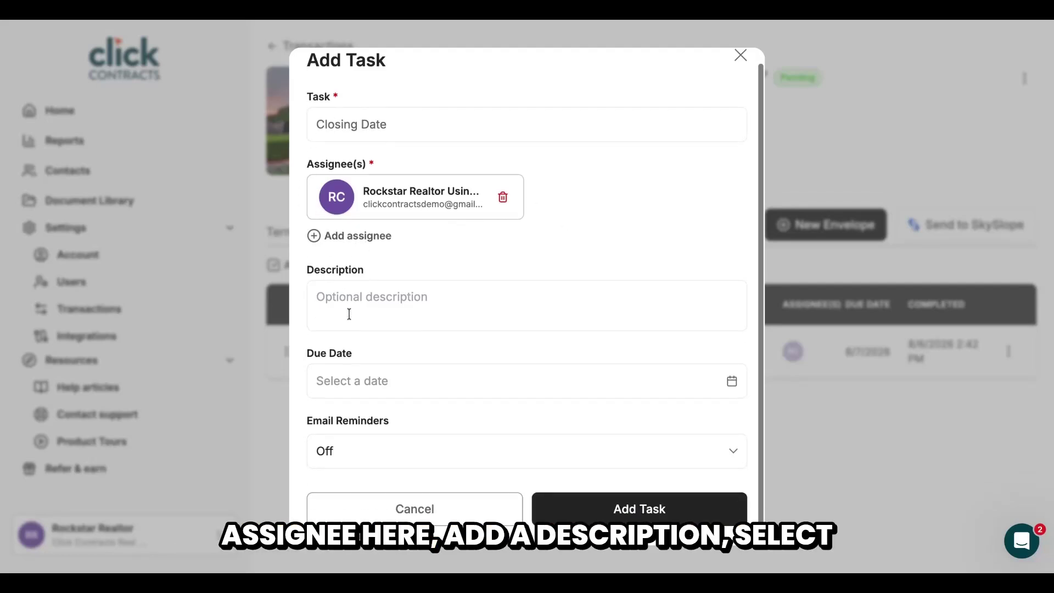
{"action": "left_click", "coordinate": [404, 394]}
{"action": "left_click", "coordinate": [463, 308]}
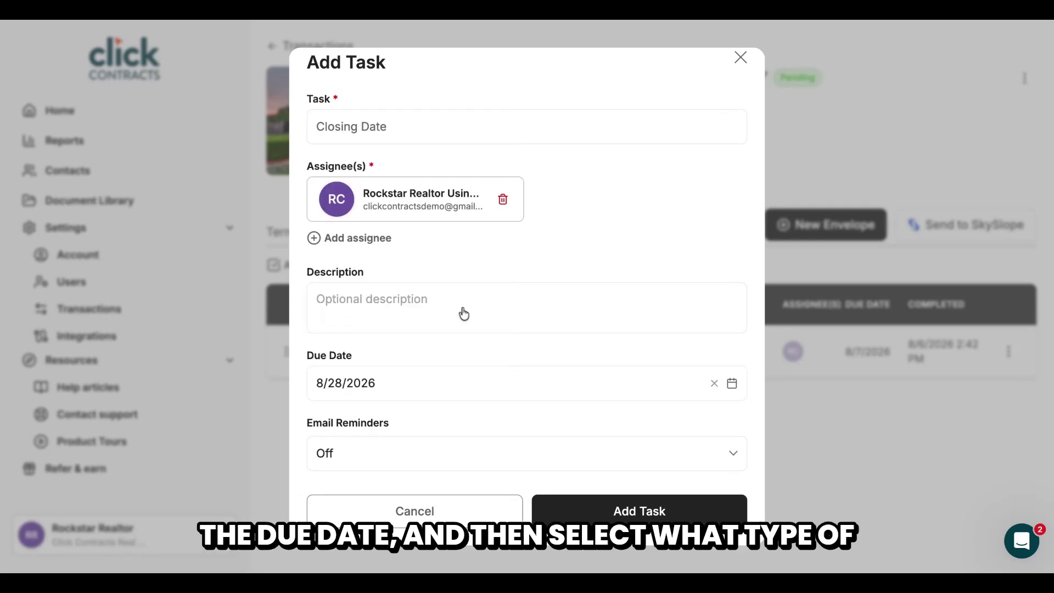
{"action": "left_click", "coordinate": [402, 456]}
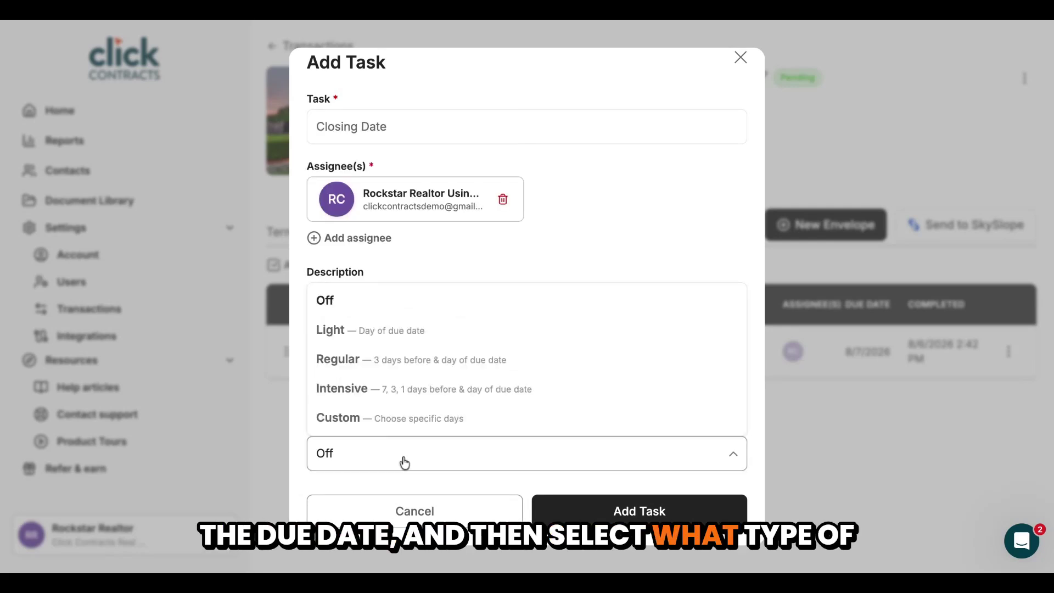
{"action": "left_click", "coordinate": [405, 341]}
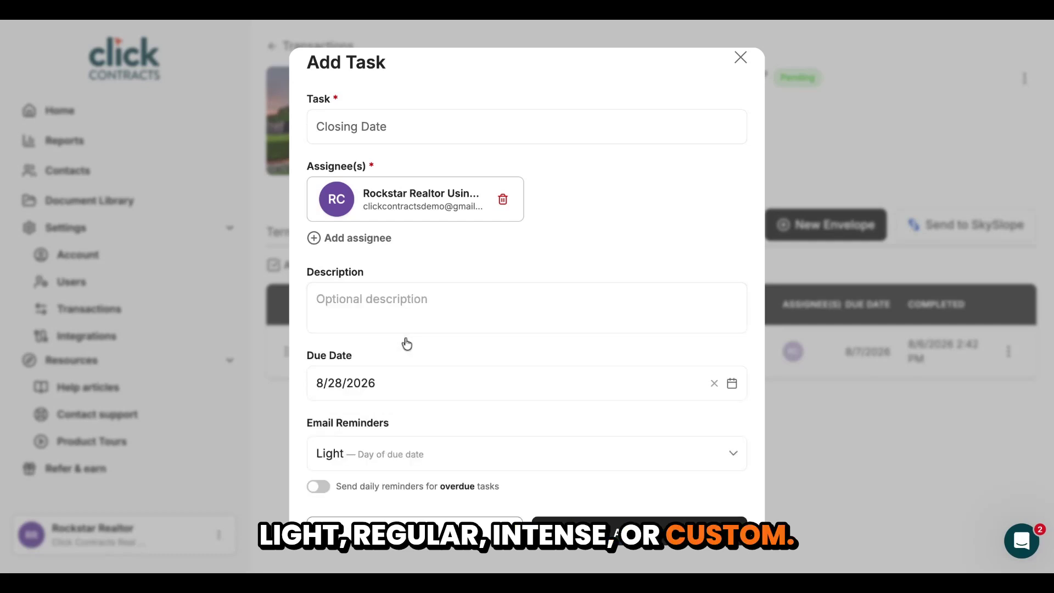
{"action": "left_click", "coordinate": [317, 487]}
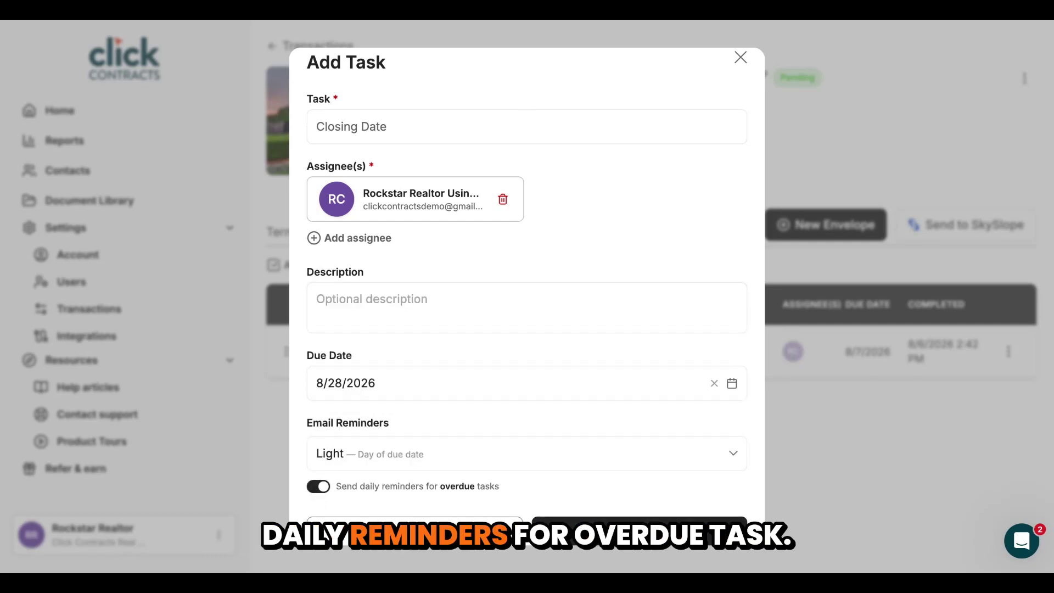
{"action": "left_click", "coordinate": [614, 532]}
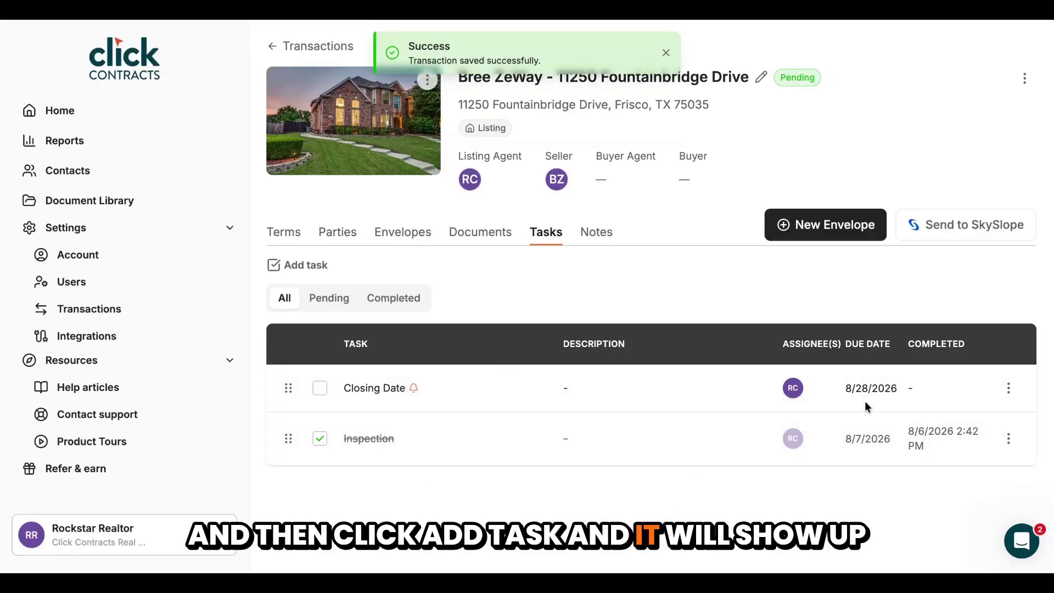
Check the Closing Date task's edit/delete options, then tick the task off as completed
{"action": "left_click", "coordinate": [1008, 388]}
{"action": "left_click", "coordinate": [1008, 388]}
{"action": "left_click", "coordinate": [1008, 387]}
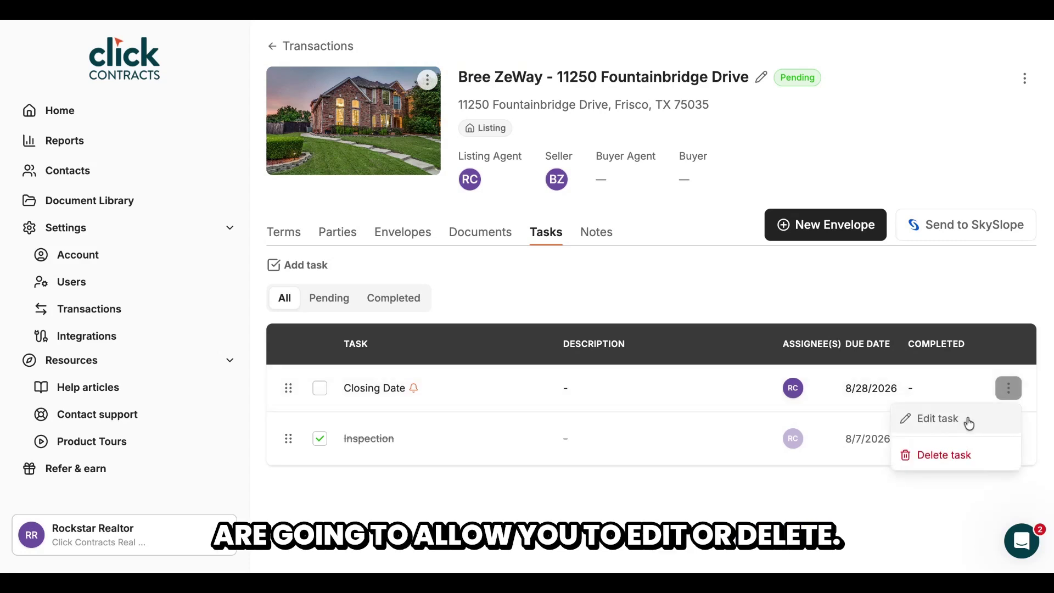
{"action": "left_click", "coordinate": [911, 498]}
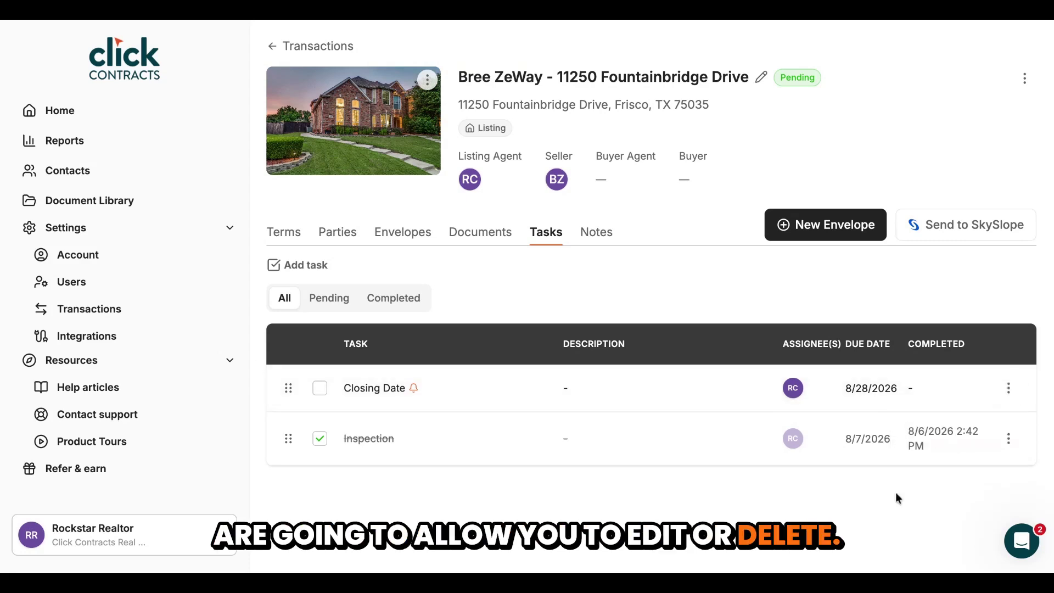
{"action": "left_click", "coordinate": [322, 393]}
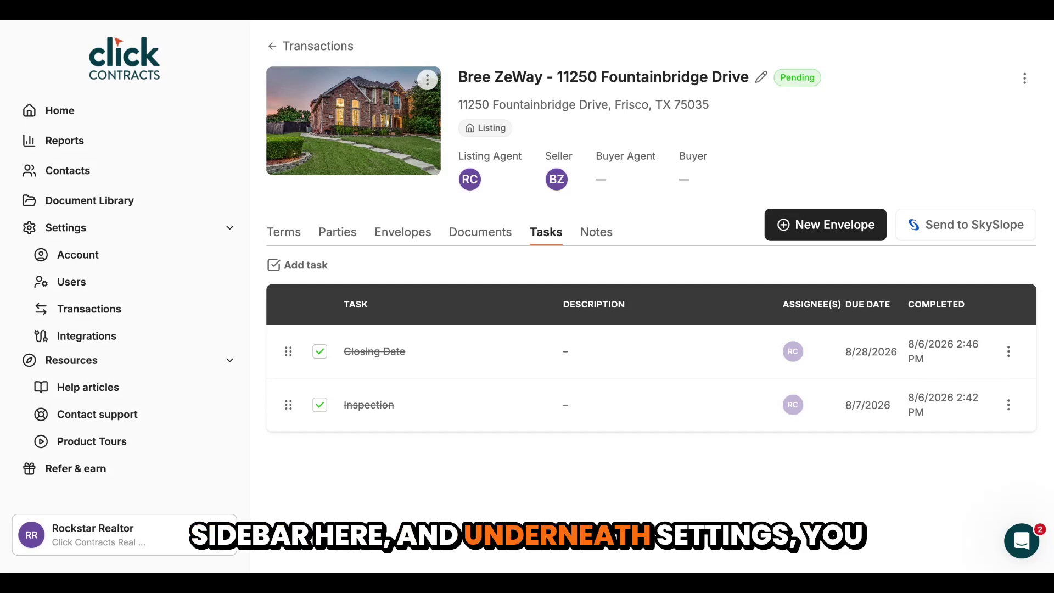
In Transactions Settings, browse the checklist templates and begin a New Task Checklist
{"action": "left_click", "coordinate": [89, 308]}
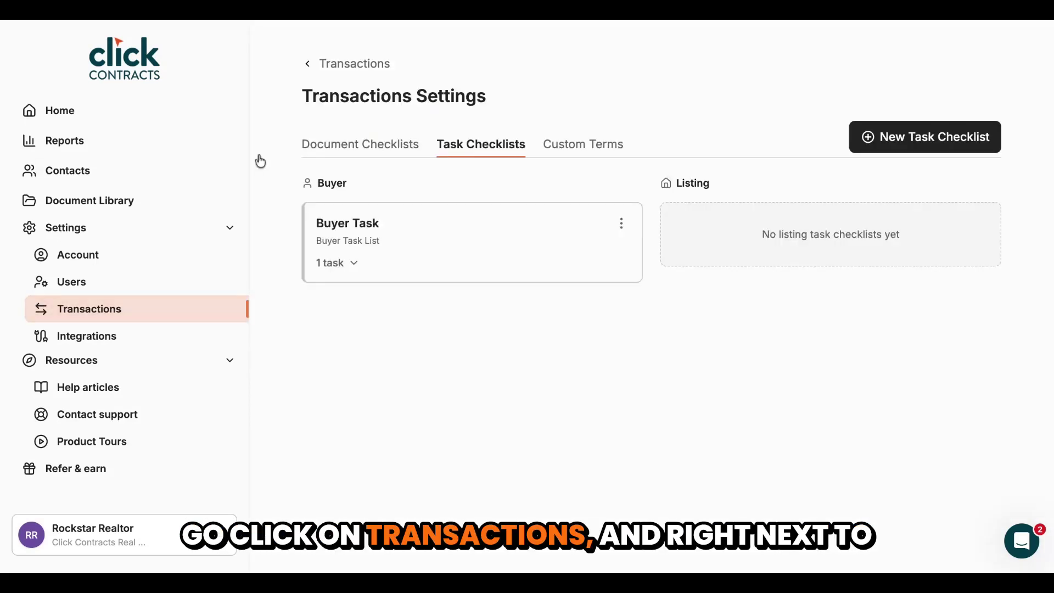
{"action": "left_click", "coordinate": [349, 145]}
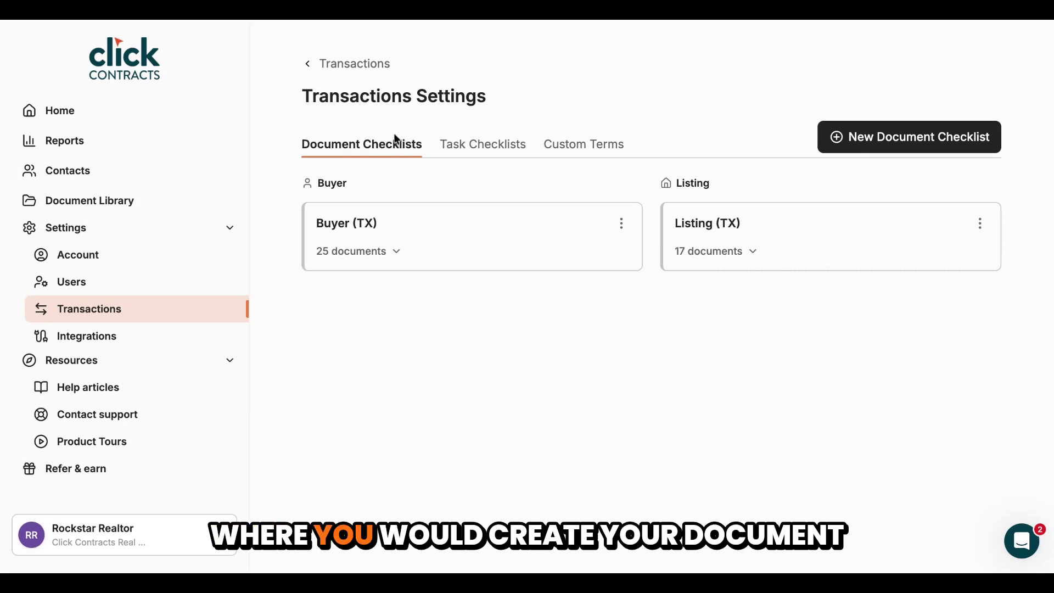
{"action": "left_click", "coordinate": [502, 153]}
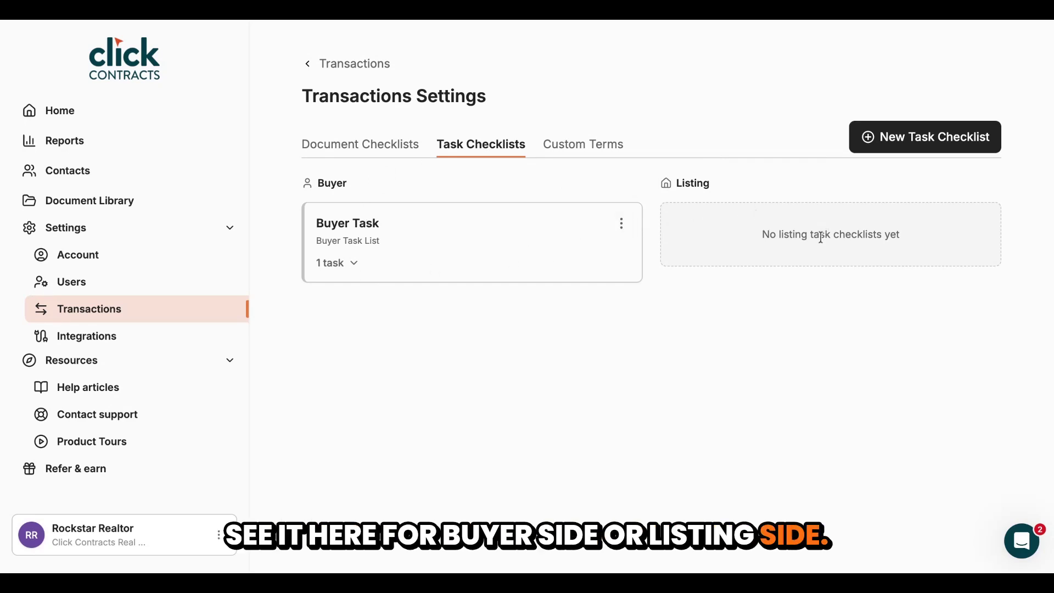
{"action": "left_click", "coordinate": [882, 142]}
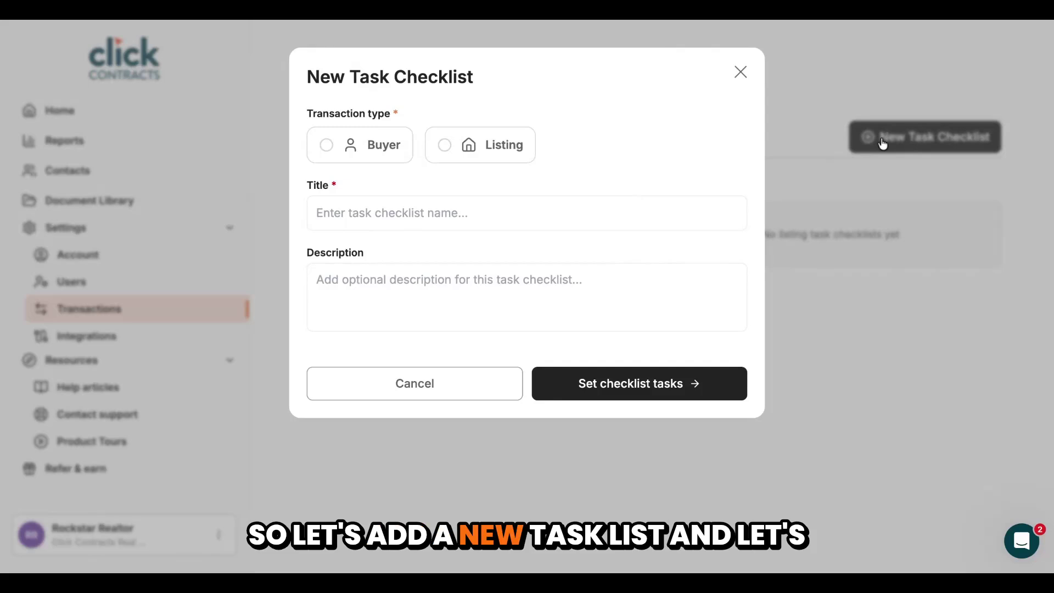
Make a Listing-type checklist titled 'Listing Task List' and proceed to its tasks
{"action": "left_click", "coordinate": [476, 152]}
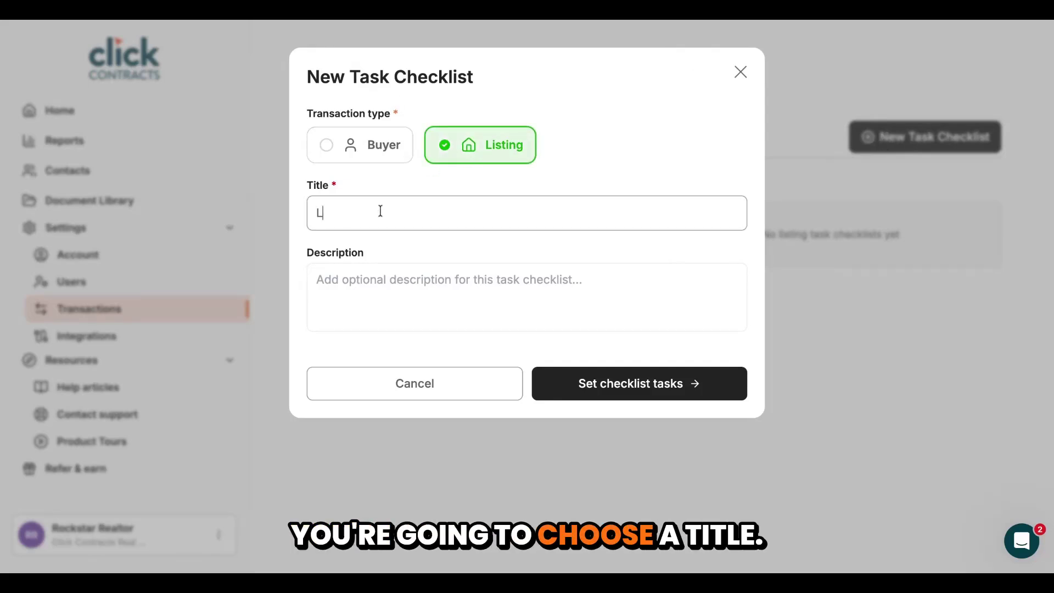
{"action": "type", "text": "Listing Task List"}
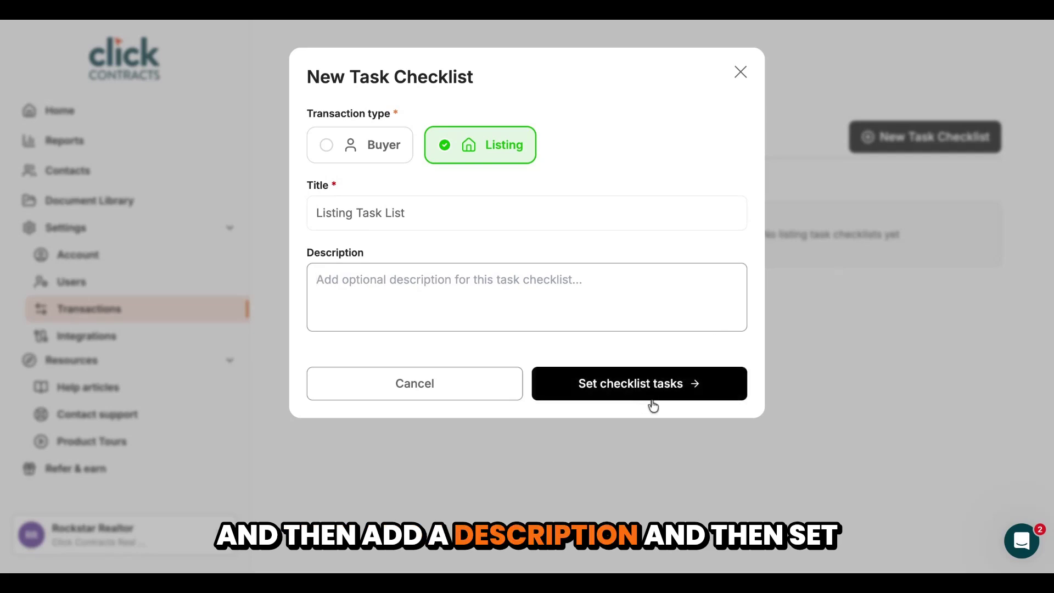
{"action": "left_click", "coordinate": [667, 385]}
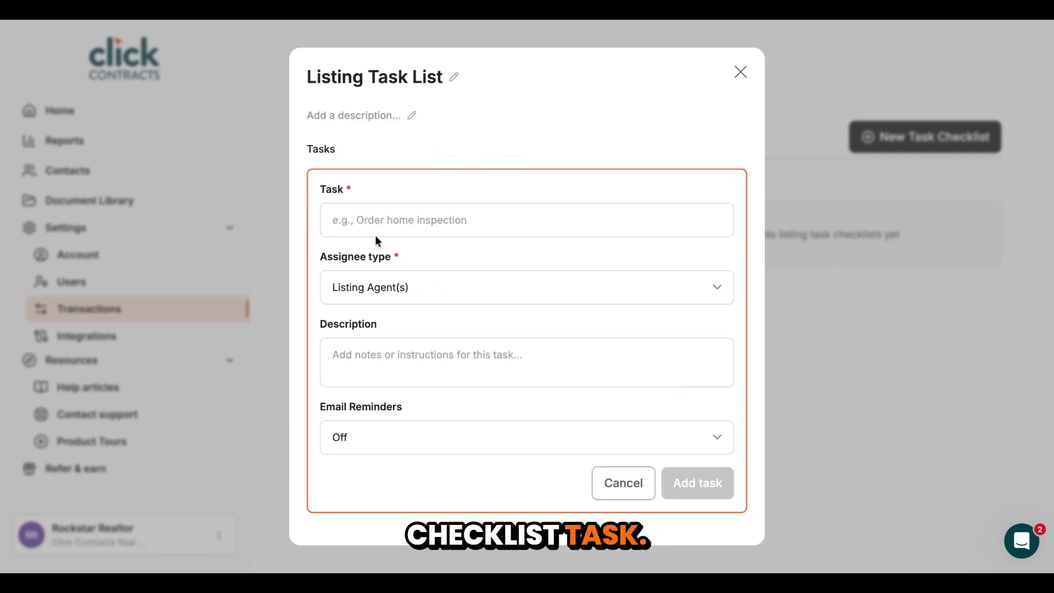
Enter the checklist's task names, including 'Inspection', and save the Listing Task List
{"action": "left_click", "coordinate": [413, 220]}
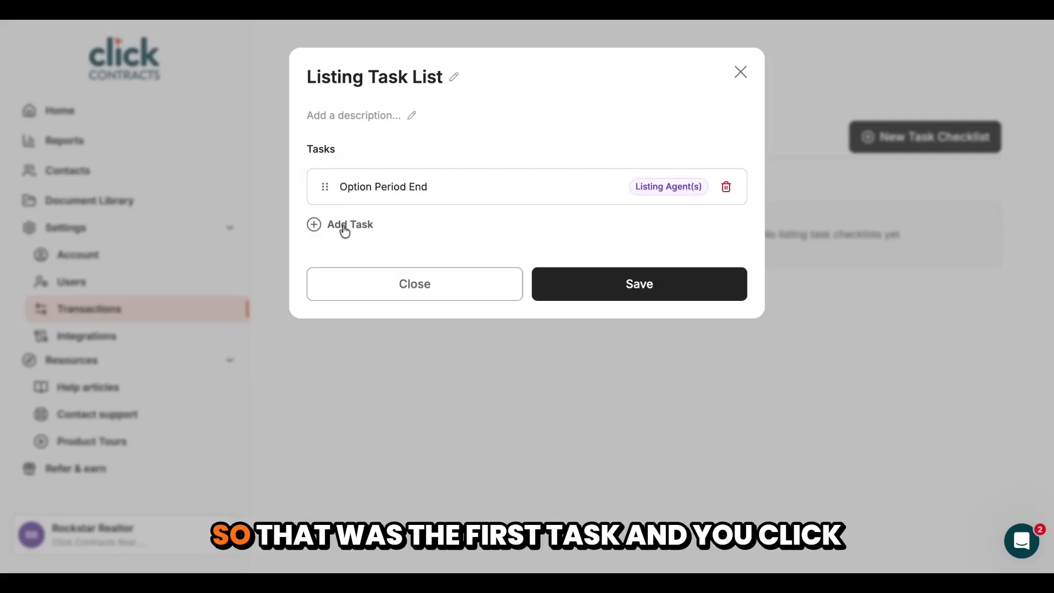
{"action": "left_click", "coordinate": [336, 231]}
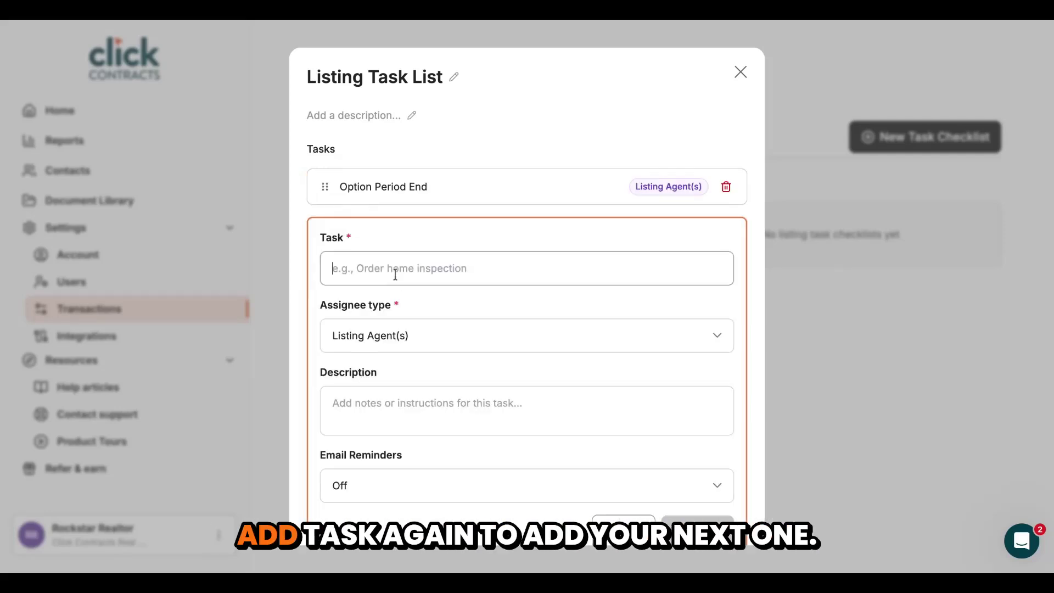
{"action": "type", "text": "Inspection"}
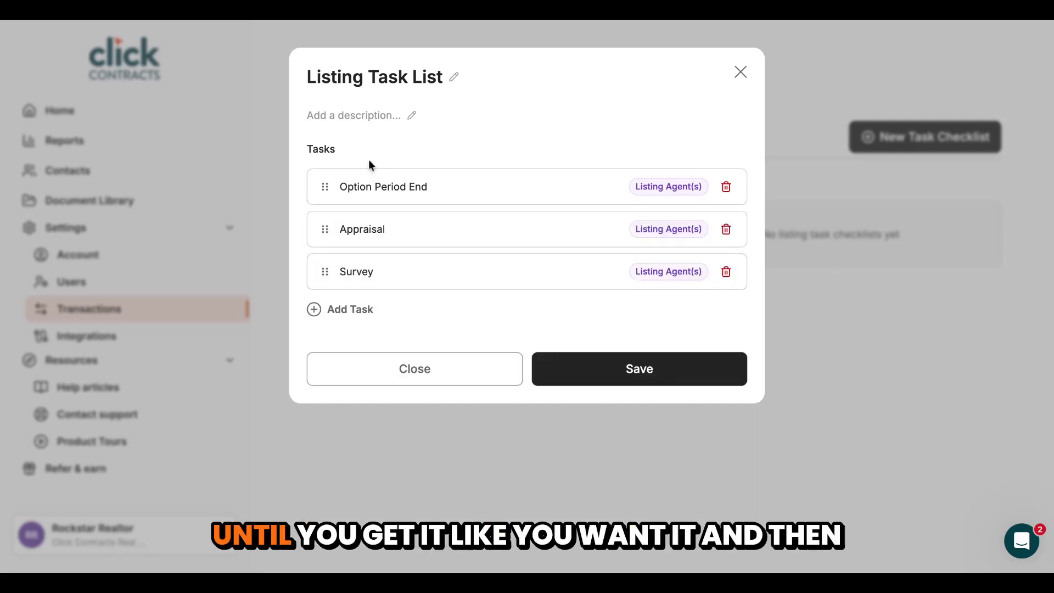
{"action": "left_click", "coordinate": [697, 379]}
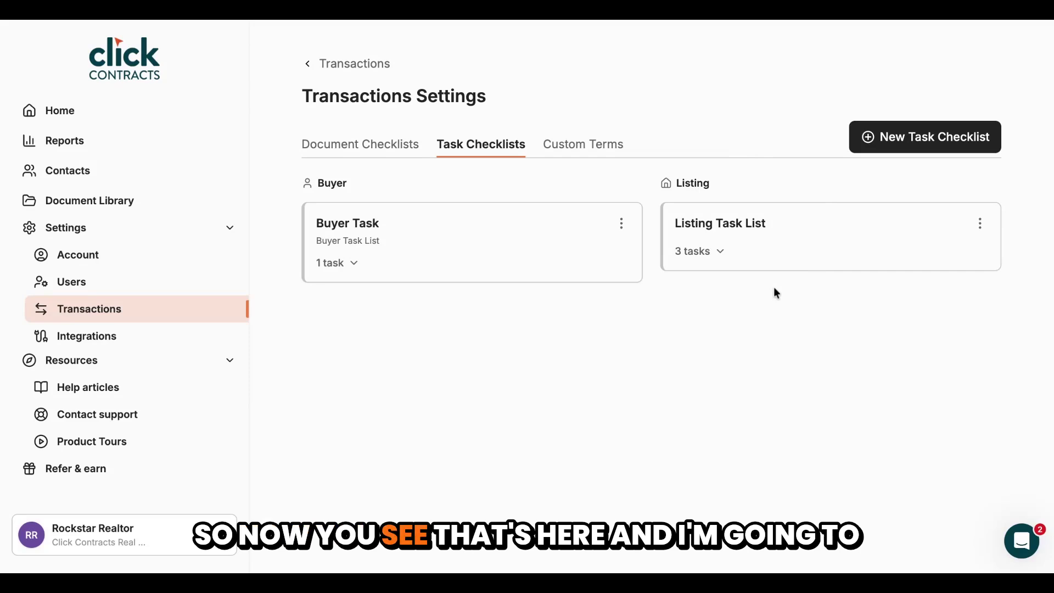
From Home, open the pending listing's tasks and add all 3 Listing Task List tasks
{"action": "left_click", "coordinate": [104, 111]}
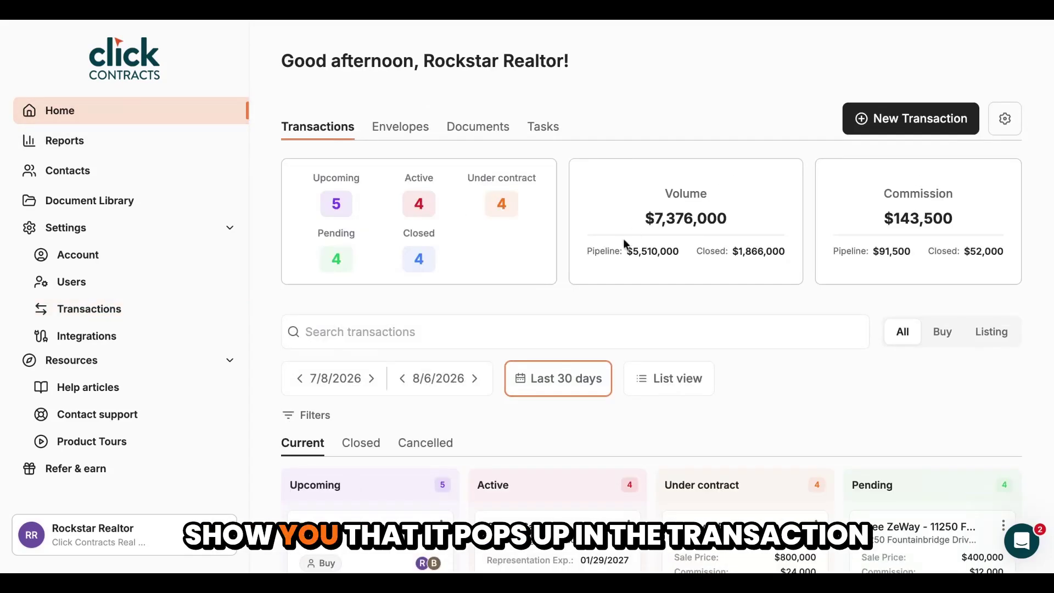
{"action": "left_click", "coordinate": [920, 543]}
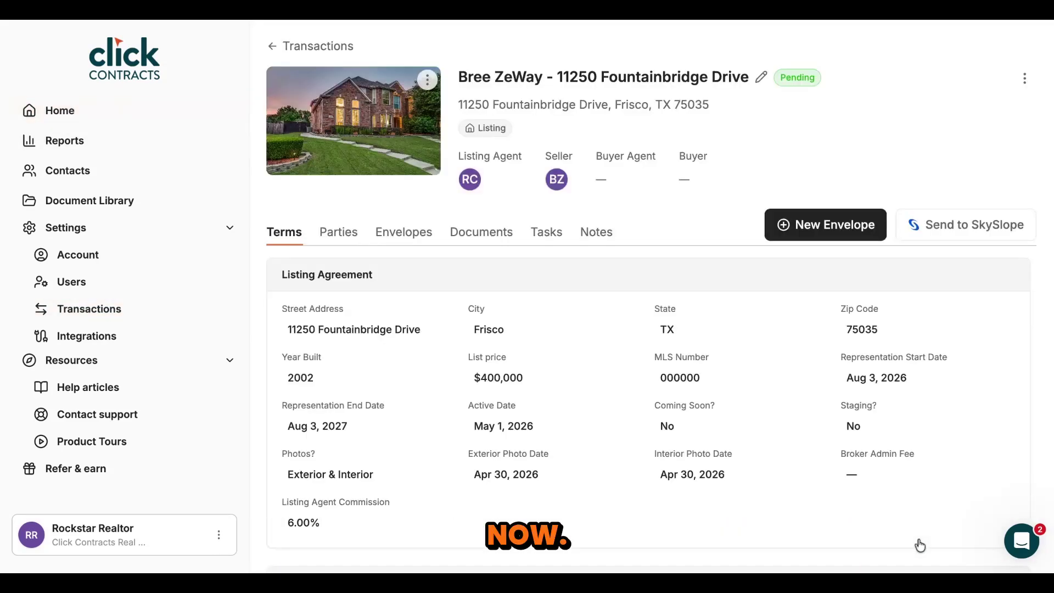
{"action": "left_click", "coordinate": [546, 234]}
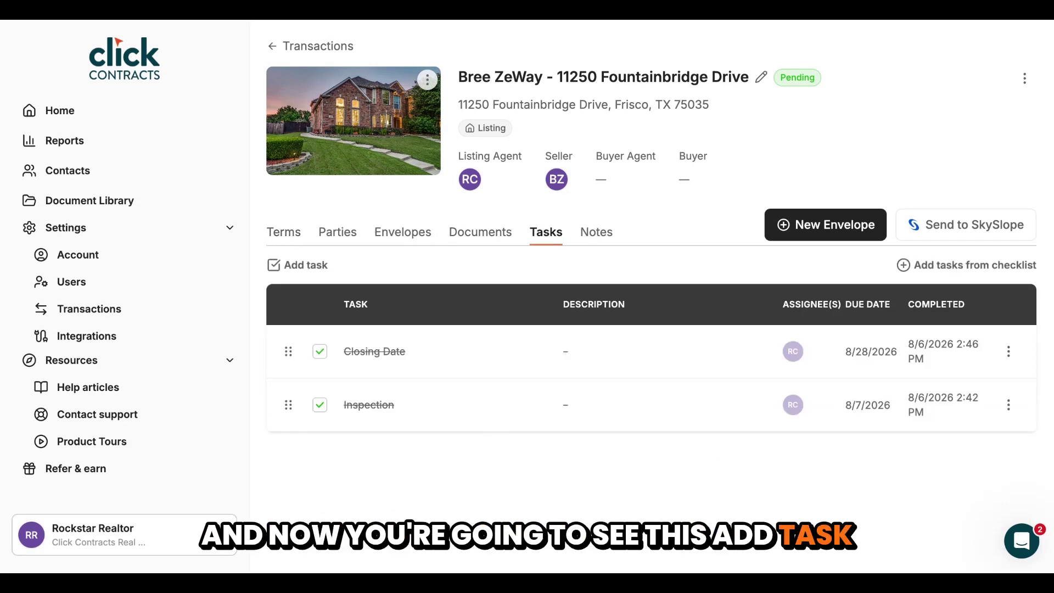
{"action": "left_click", "coordinate": [903, 265]}
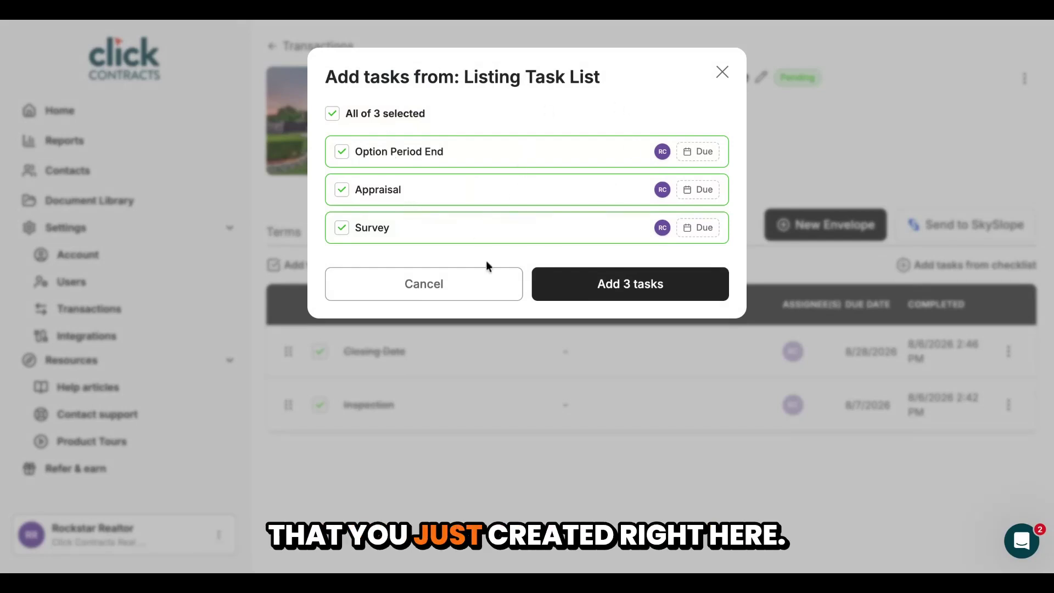
{"action": "left_click", "coordinate": [631, 290]}
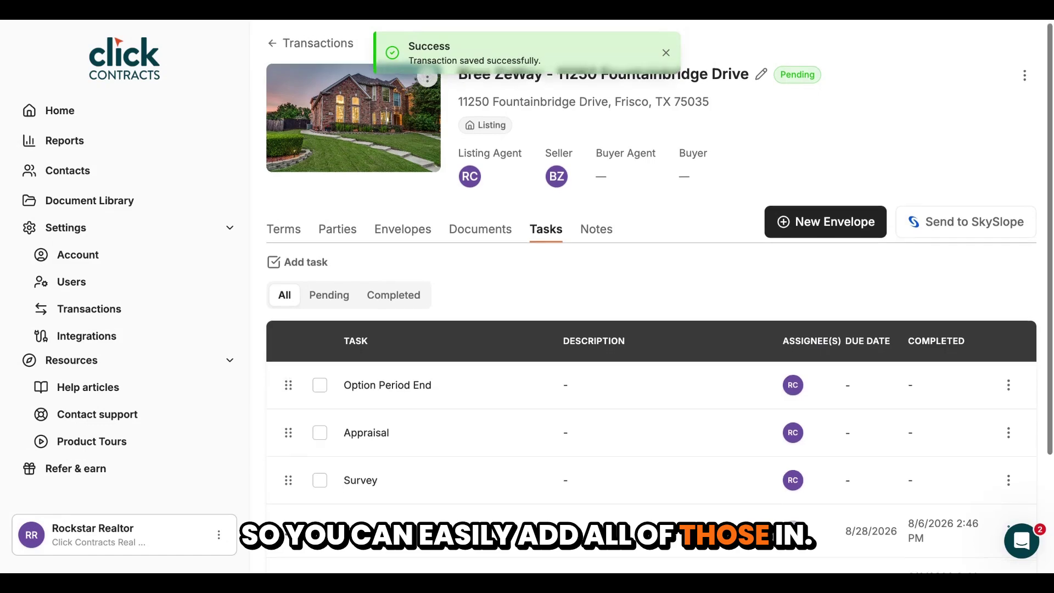
Scroll down the pending listing to reach the Notes box for the leaseback note
{"action": "scroll", "coordinate": [651, 329], "scroll_direction": "down", "scroll_amount": 2}
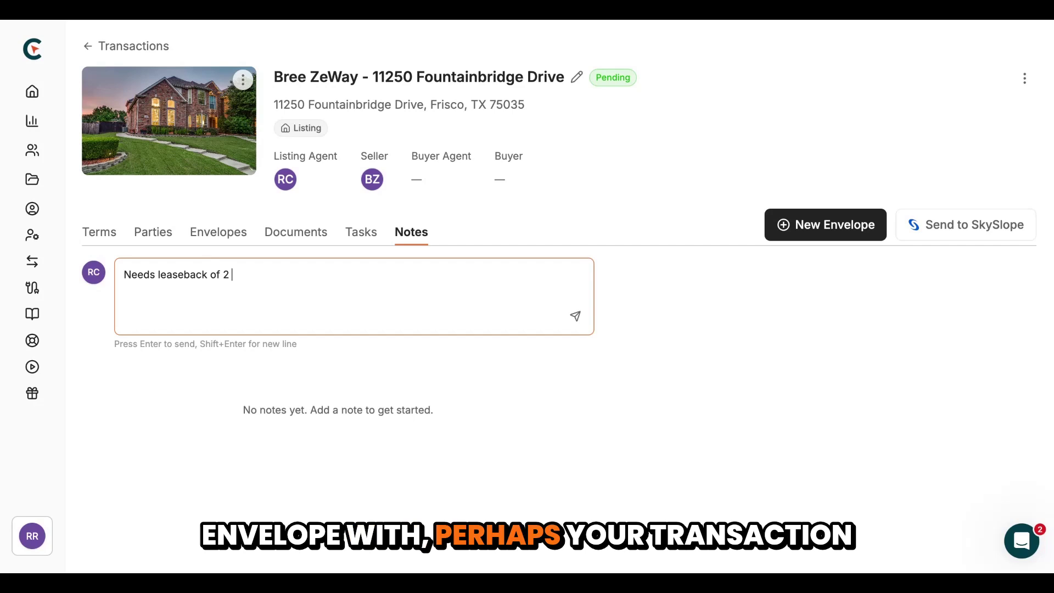
Complete the note with 'weeks!' so it reads 'Needs leaseback of 2 weeks!' and post it
{"action": "type", "text": "weeks!"}
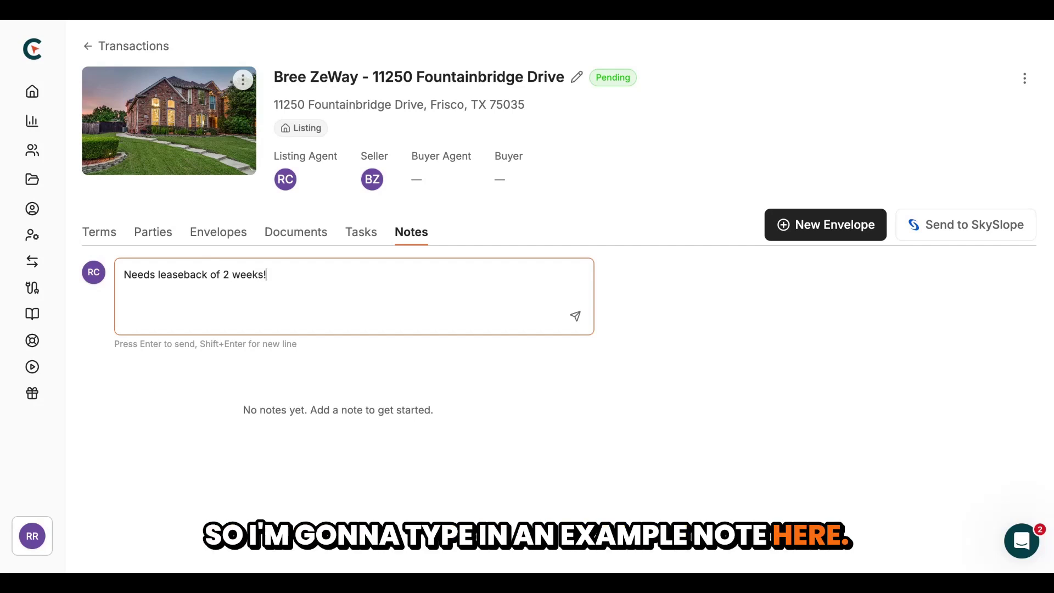
{"action": "key", "text": "Return"}
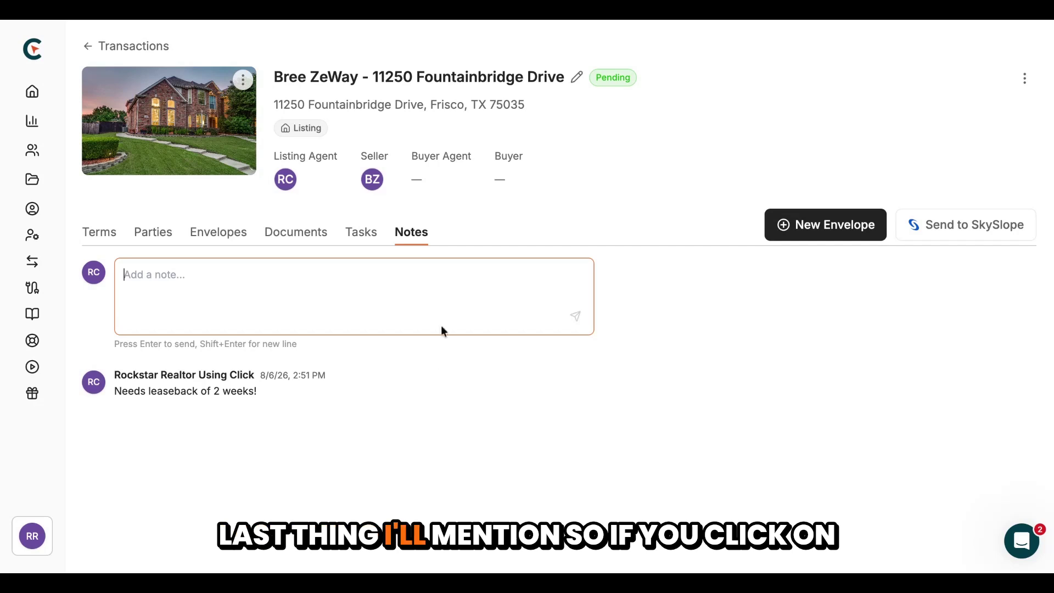
Change the listing's status from Pending to Closed, then verify it under the dashboard's Closed tab
{"action": "left_click", "coordinate": [613, 80]}
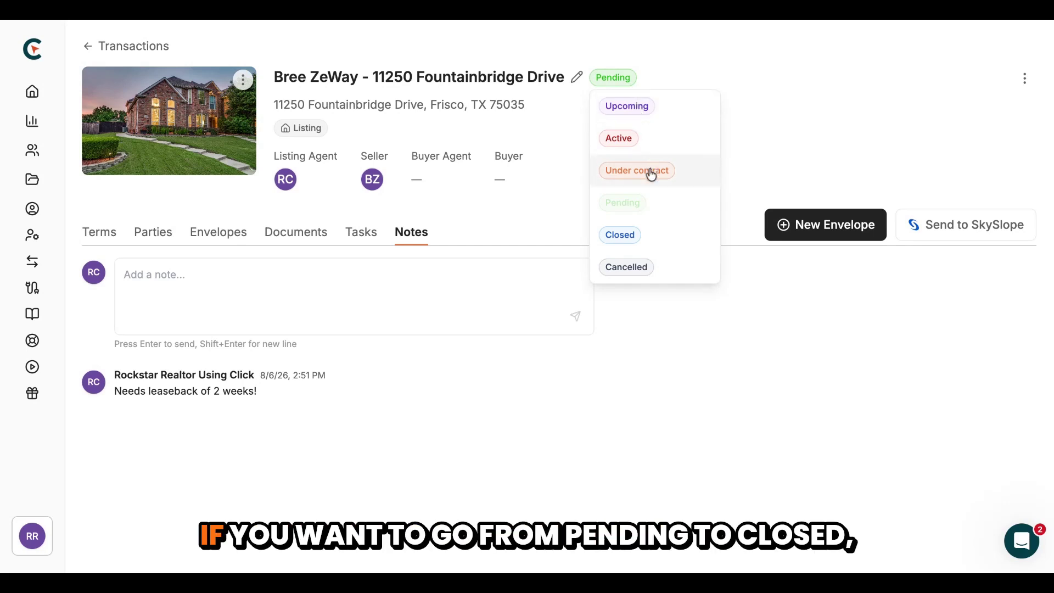
{"action": "left_click", "coordinate": [625, 236]}
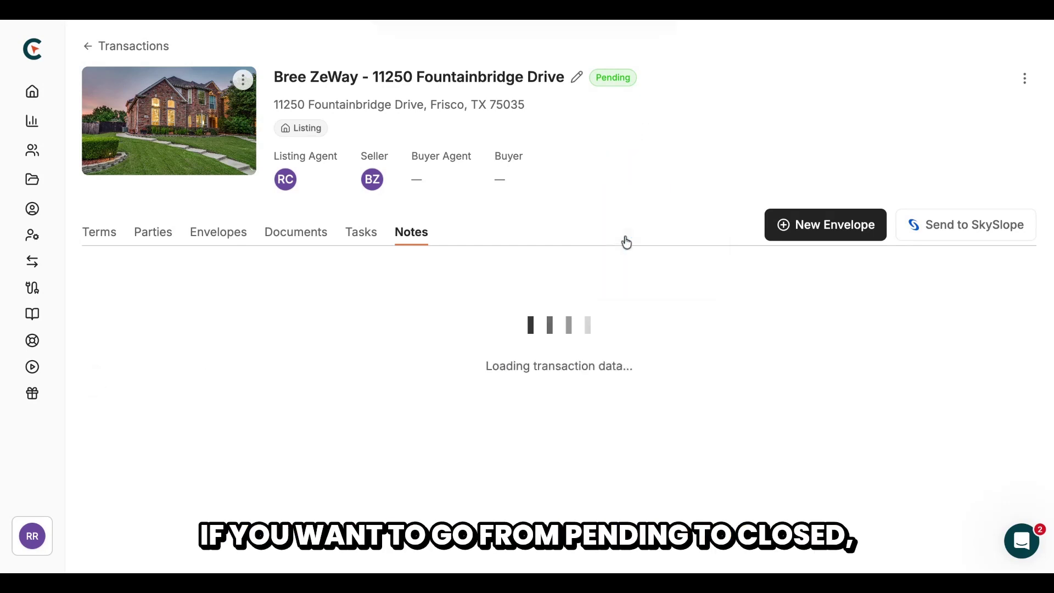
{"action": "left_click", "coordinate": [120, 51]}
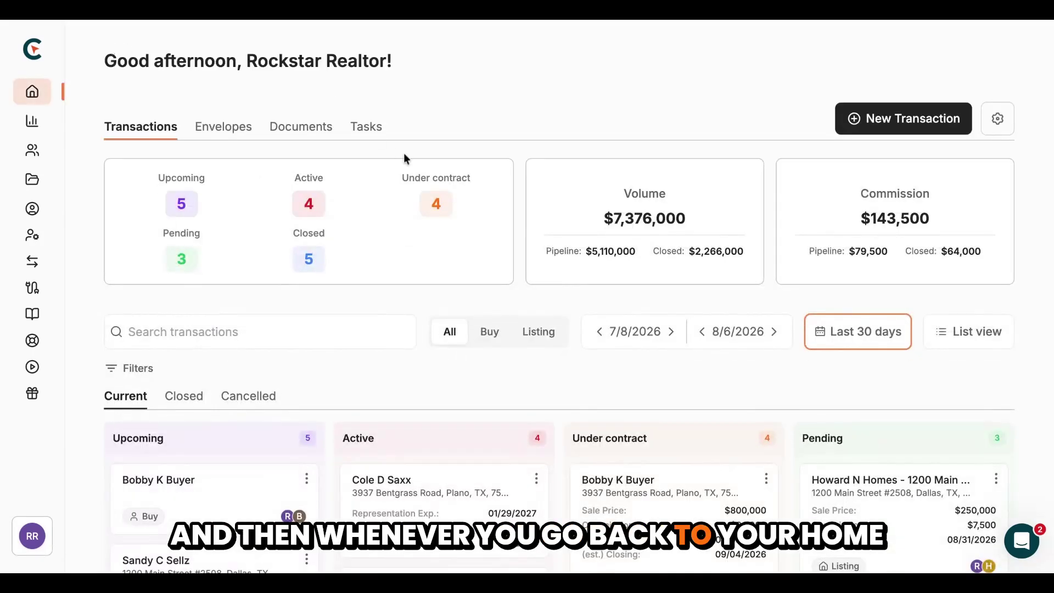
{"action": "scroll", "coordinate": [426, 333], "scroll_direction": "down", "scroll_amount": 1}
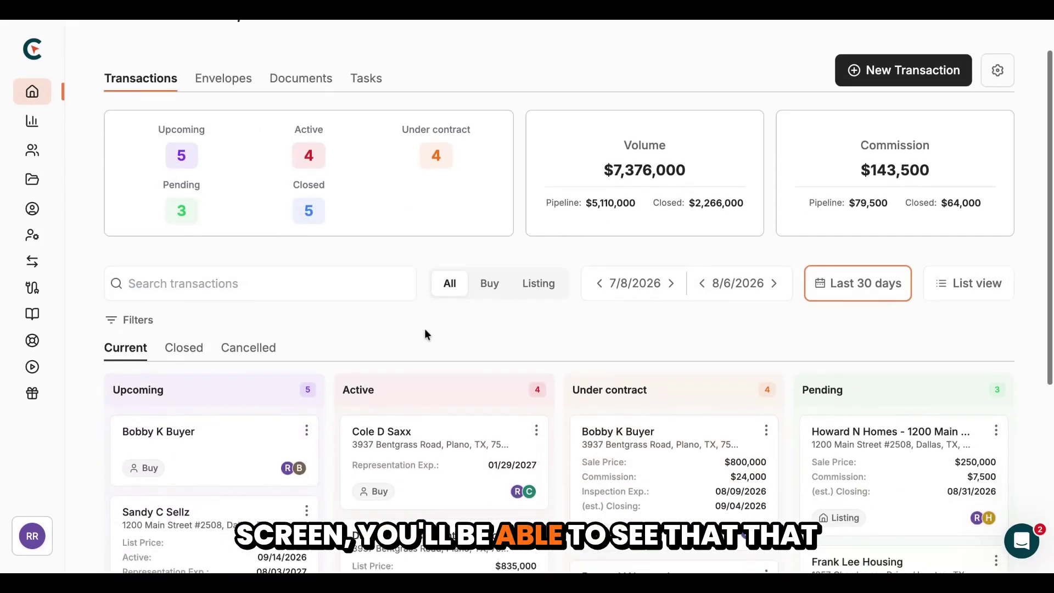
{"action": "scroll", "coordinate": [426, 335], "scroll_direction": "down", "scroll_amount": 3}
{"action": "left_click", "coordinate": [183, 196]}
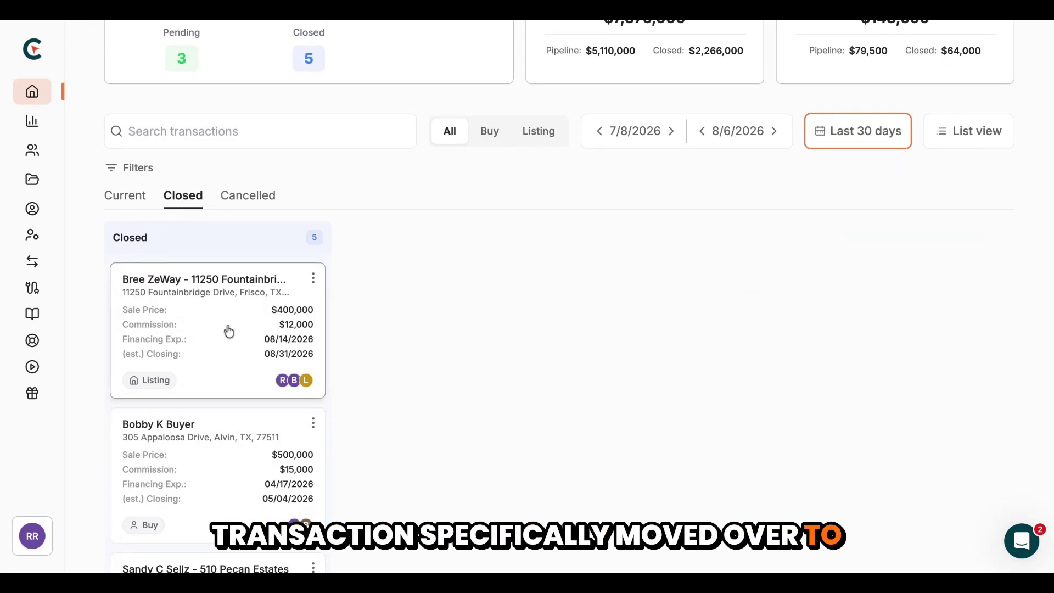
{"action": "left_click", "coordinate": [132, 197]}
Drag the first Active deal card into the Under contract column
{"action": "scroll", "coordinate": [347, 217], "scroll_direction": "up", "scroll_amount": 2}
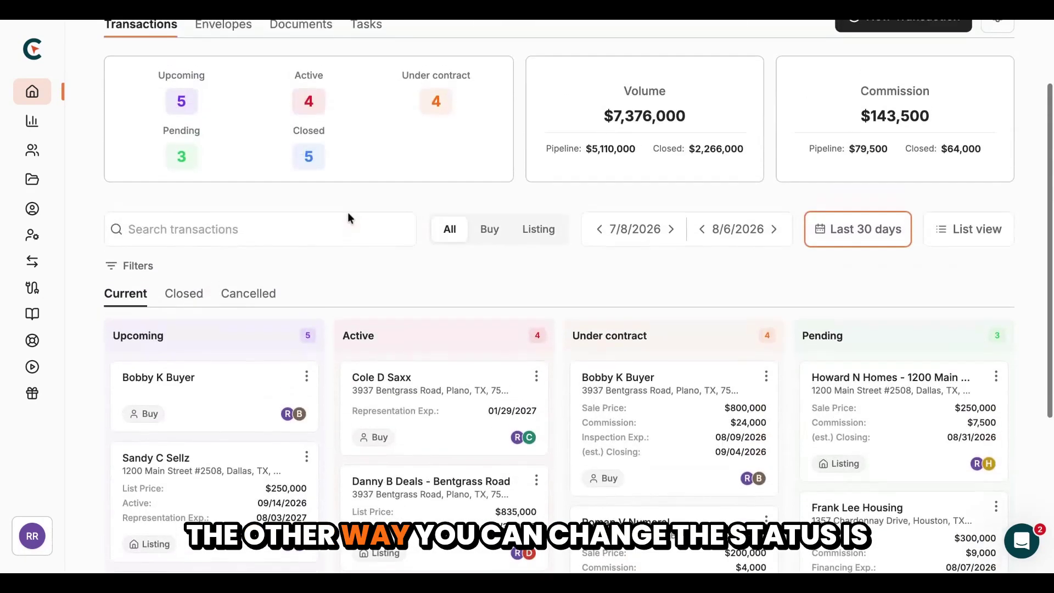
{"action": "scroll", "coordinate": [347, 217], "scroll_direction": "down", "scroll_amount": 1}
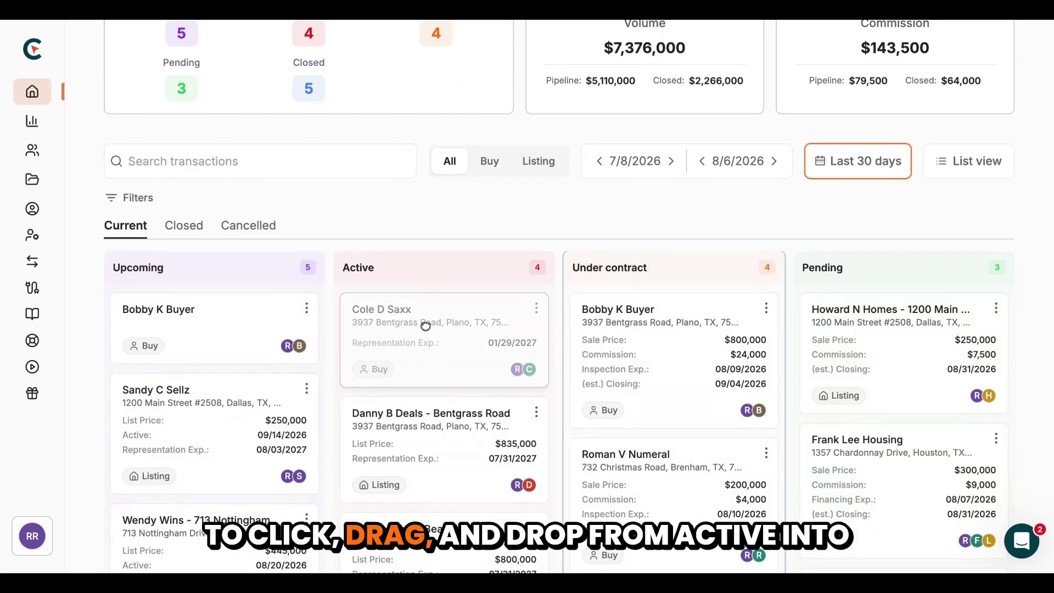
{"action": "left_click_drag", "start_coordinate": [667, 356], "coordinate": [673, 361]}
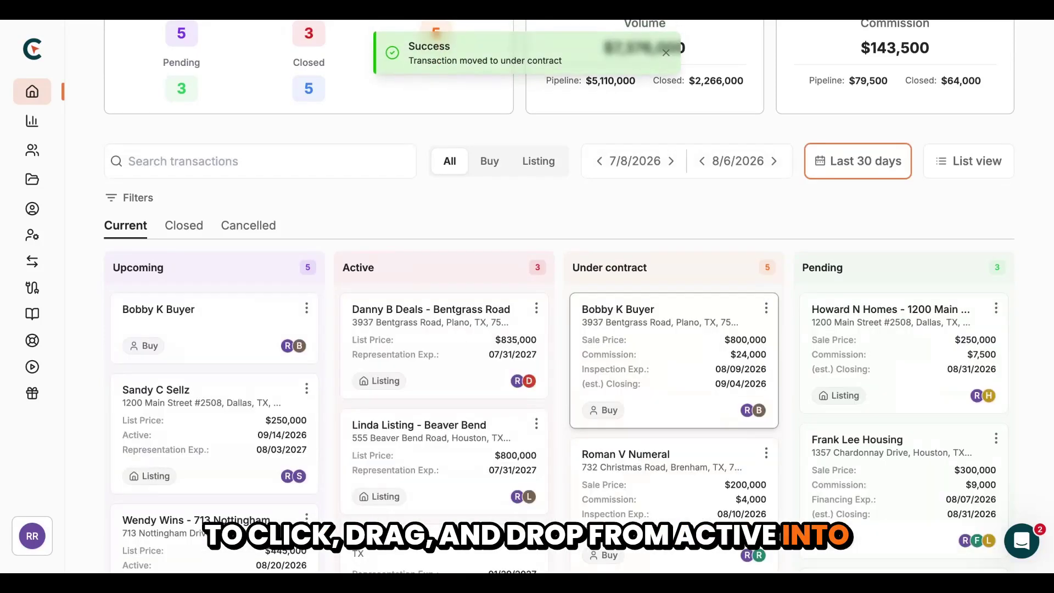
Move the first Under contract deal to Pending via its stage options menu
{"action": "left_click", "coordinate": [766, 310]}
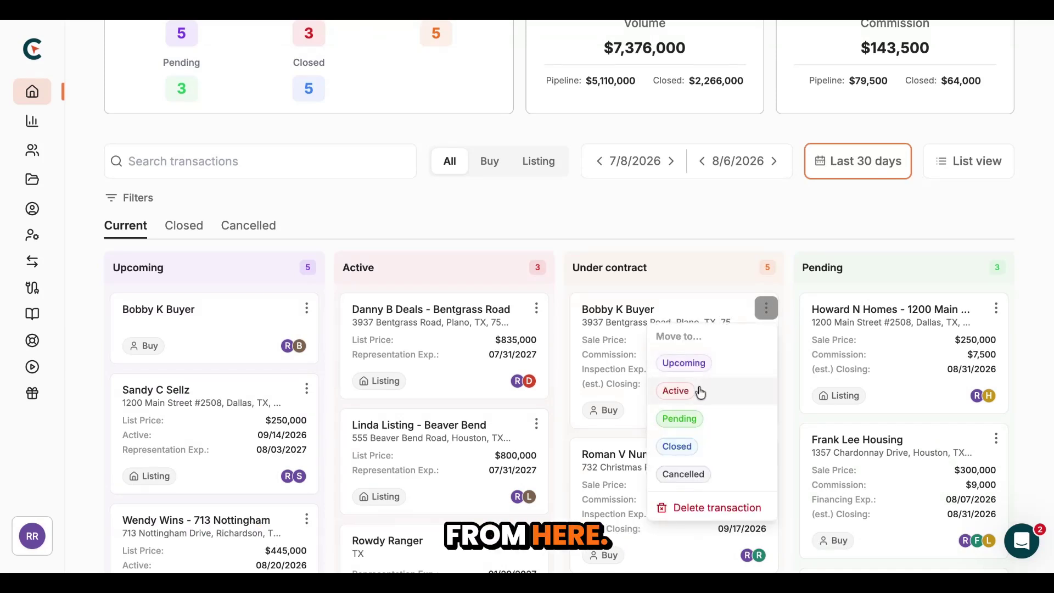
{"action": "left_click", "coordinate": [689, 428]}
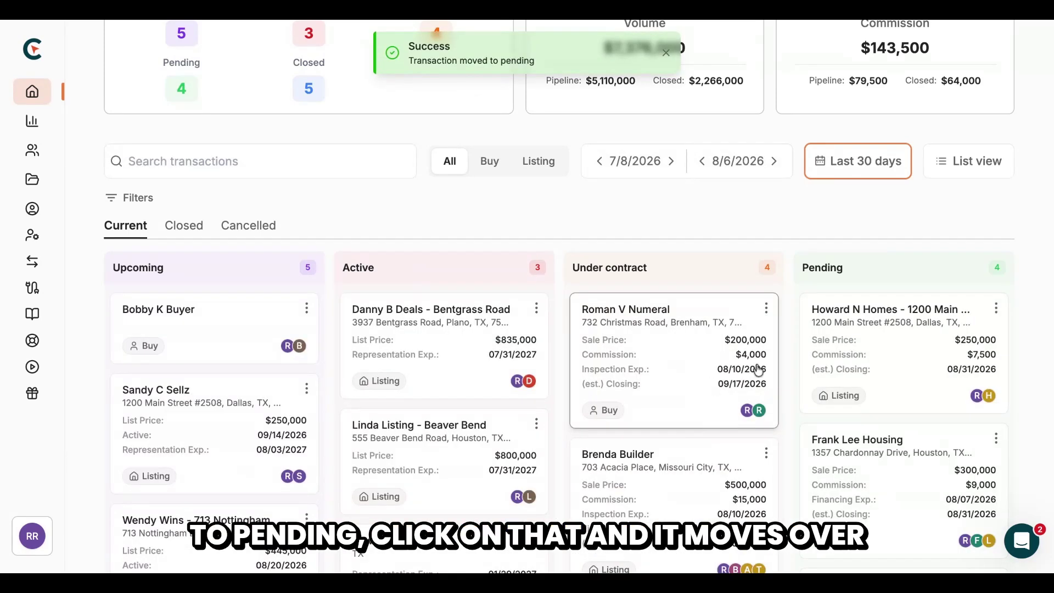
{"action": "scroll", "coordinate": [821, 395], "scroll_direction": "up", "scroll_amount": 3}
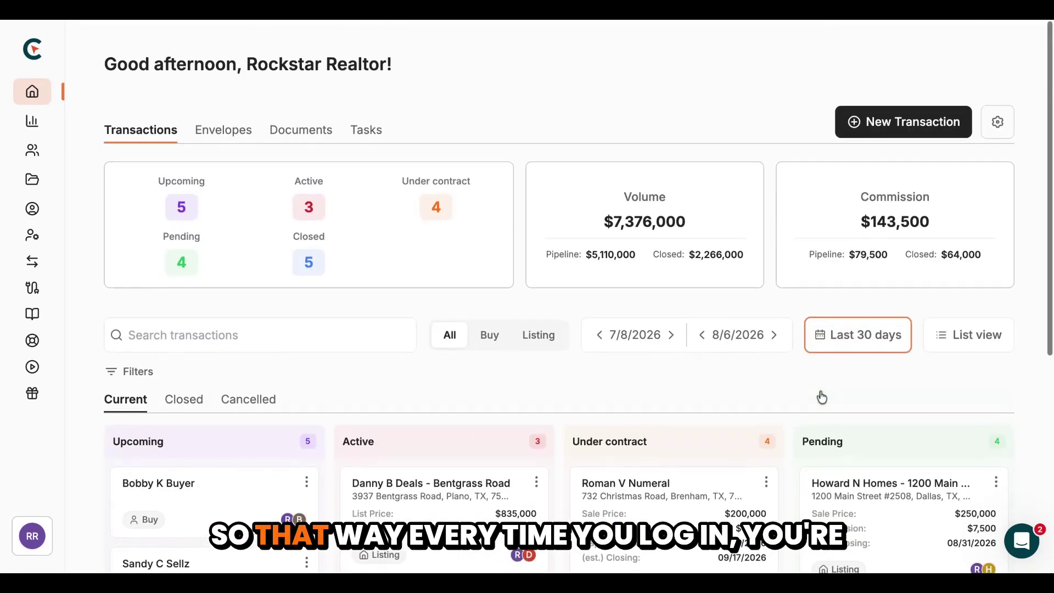